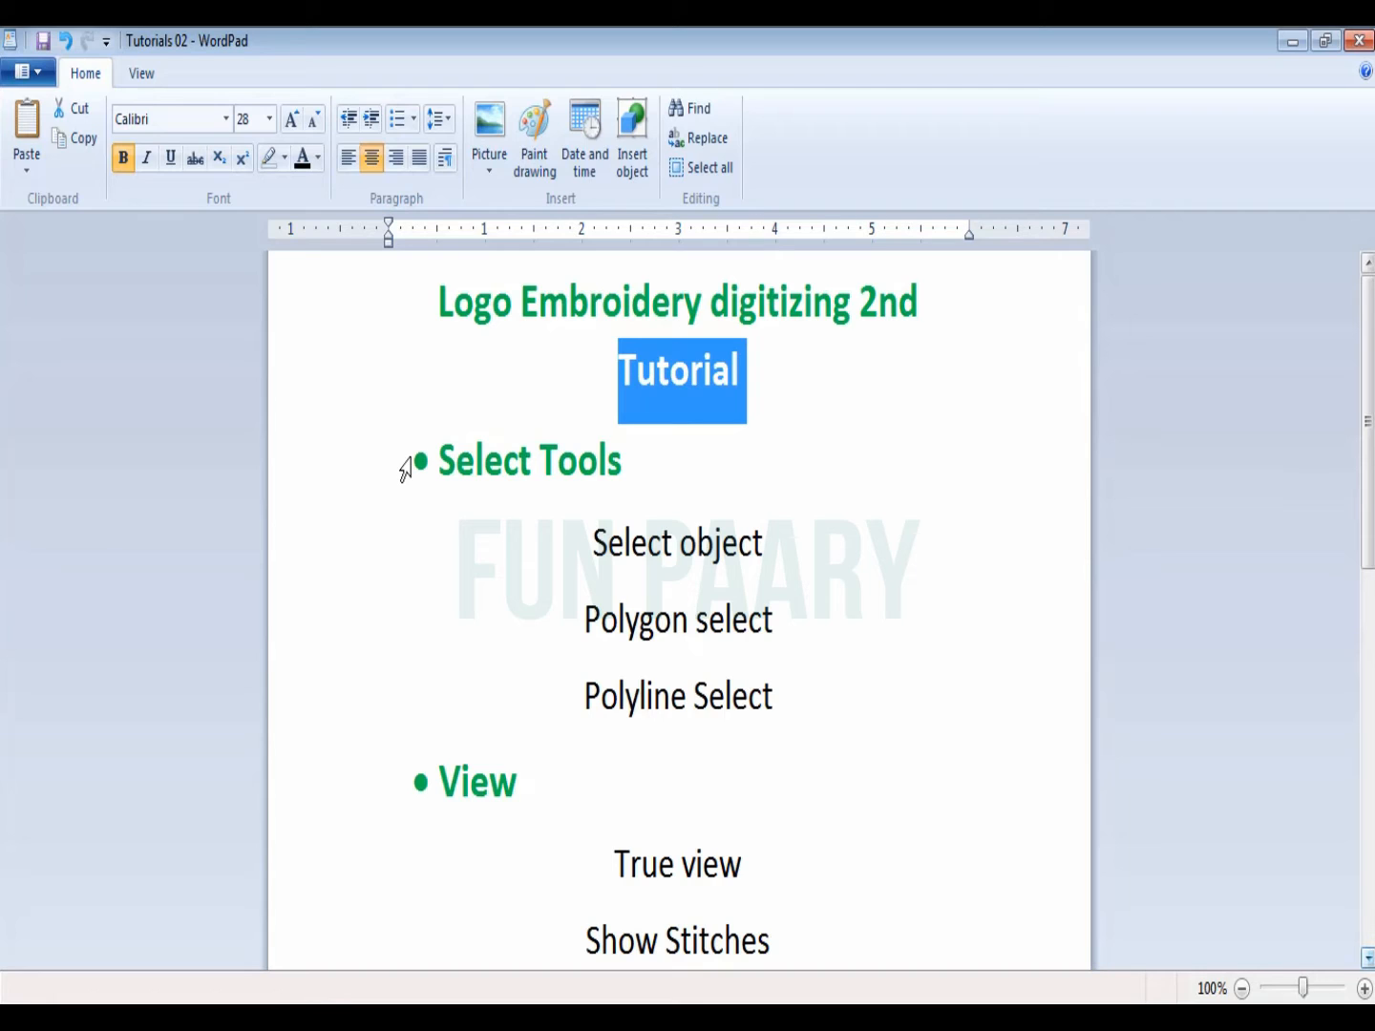
# Step: Highlight the Select Tools section of the tutorial outline line by line, down to Polyline Select
pyautogui.click(406, 469)
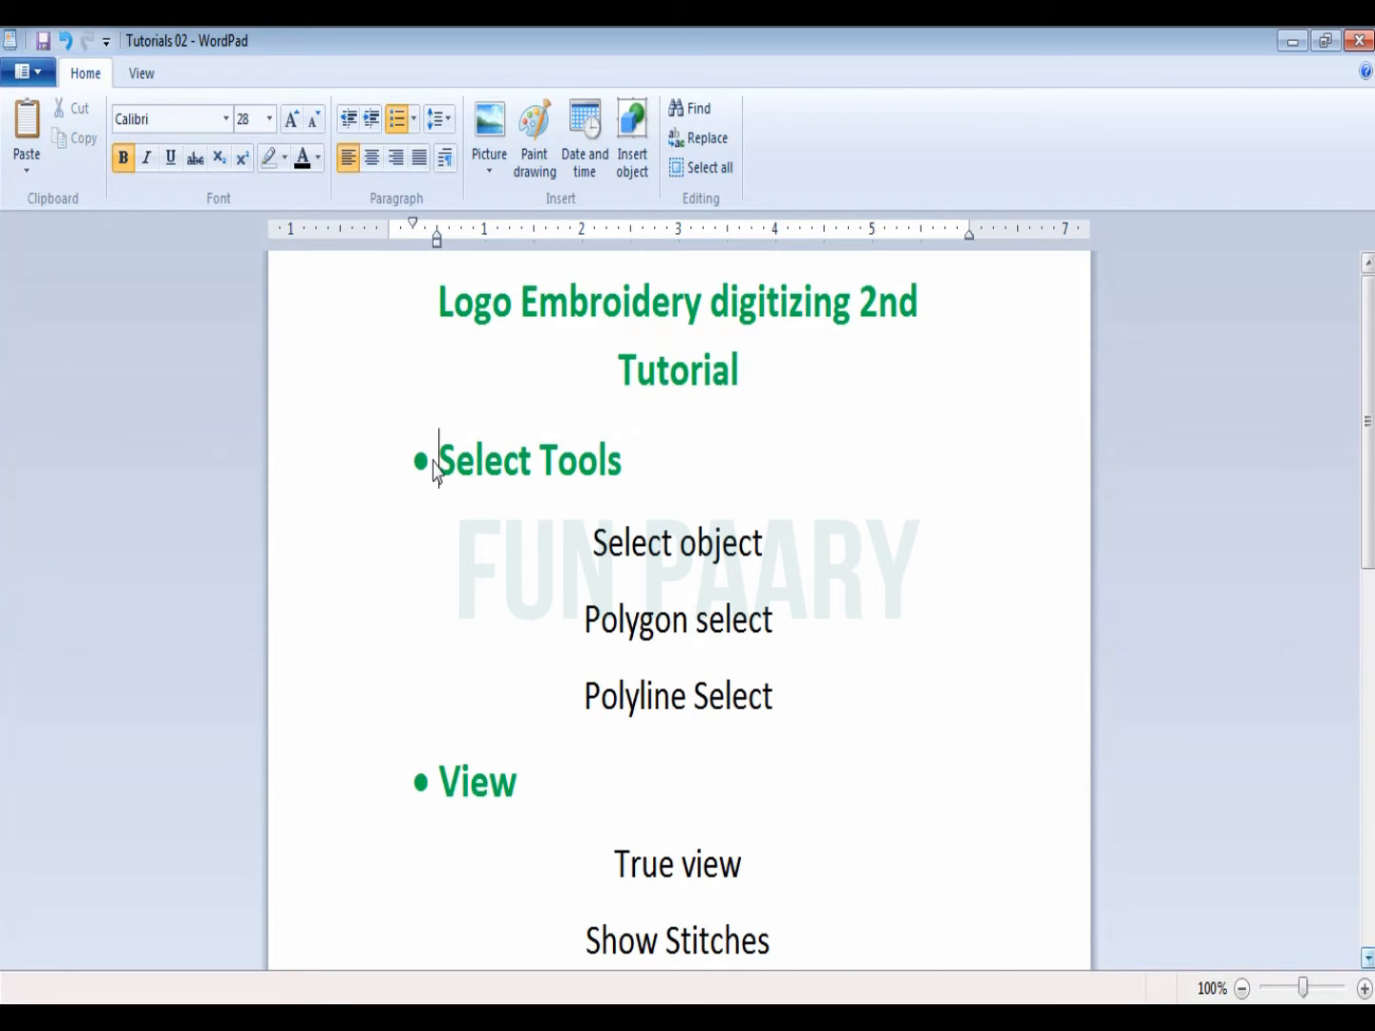
pyautogui.click(382, 543)
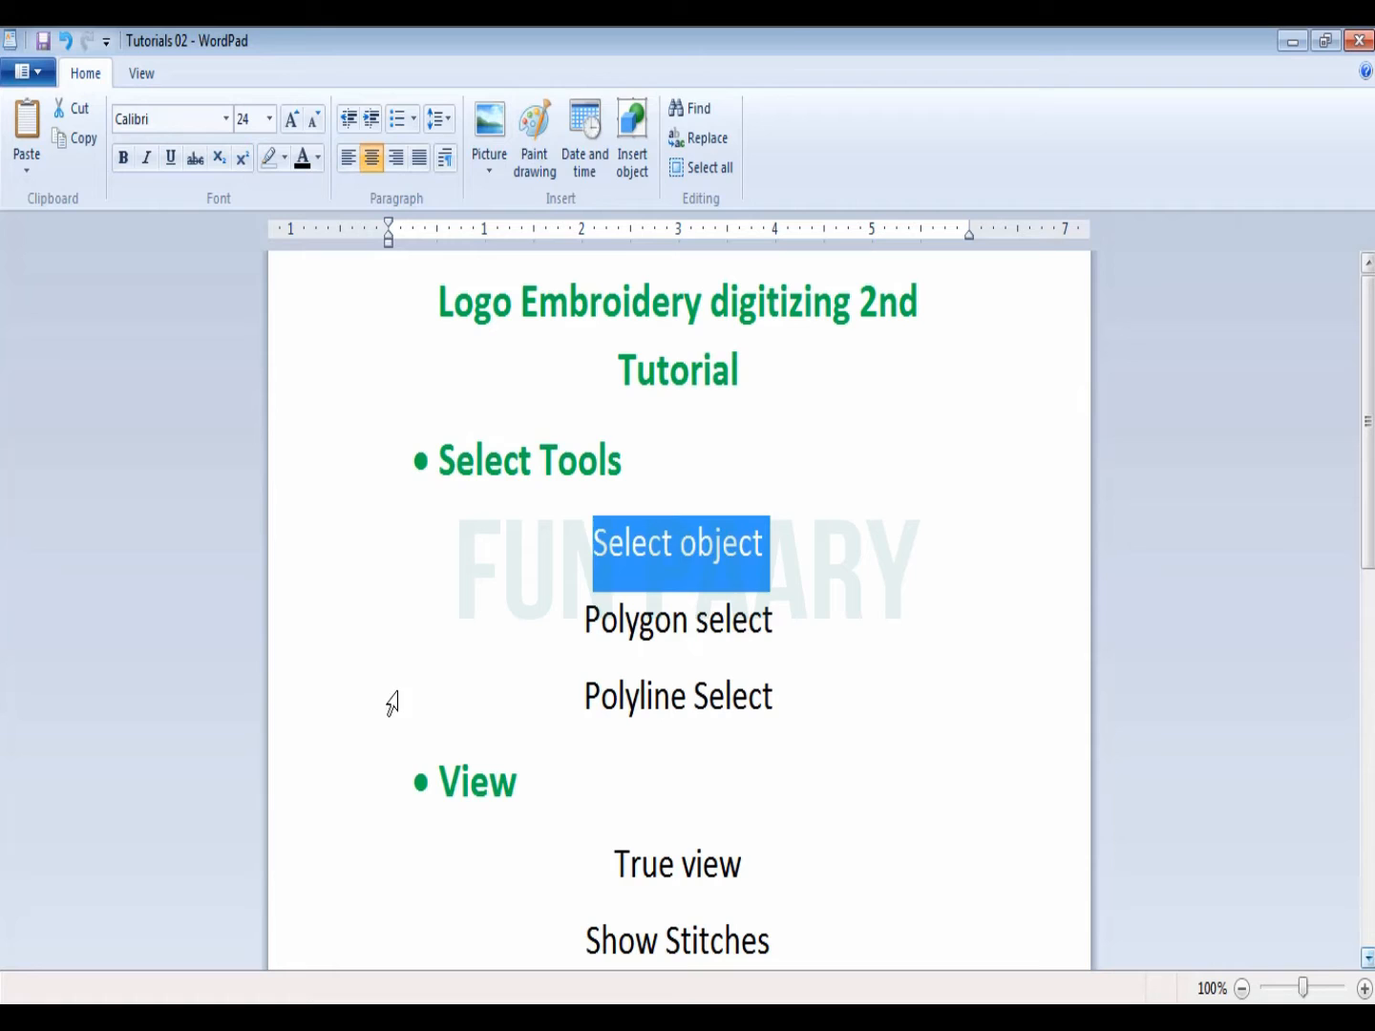
pyautogui.click(544, 661)
pyautogui.click(560, 724)
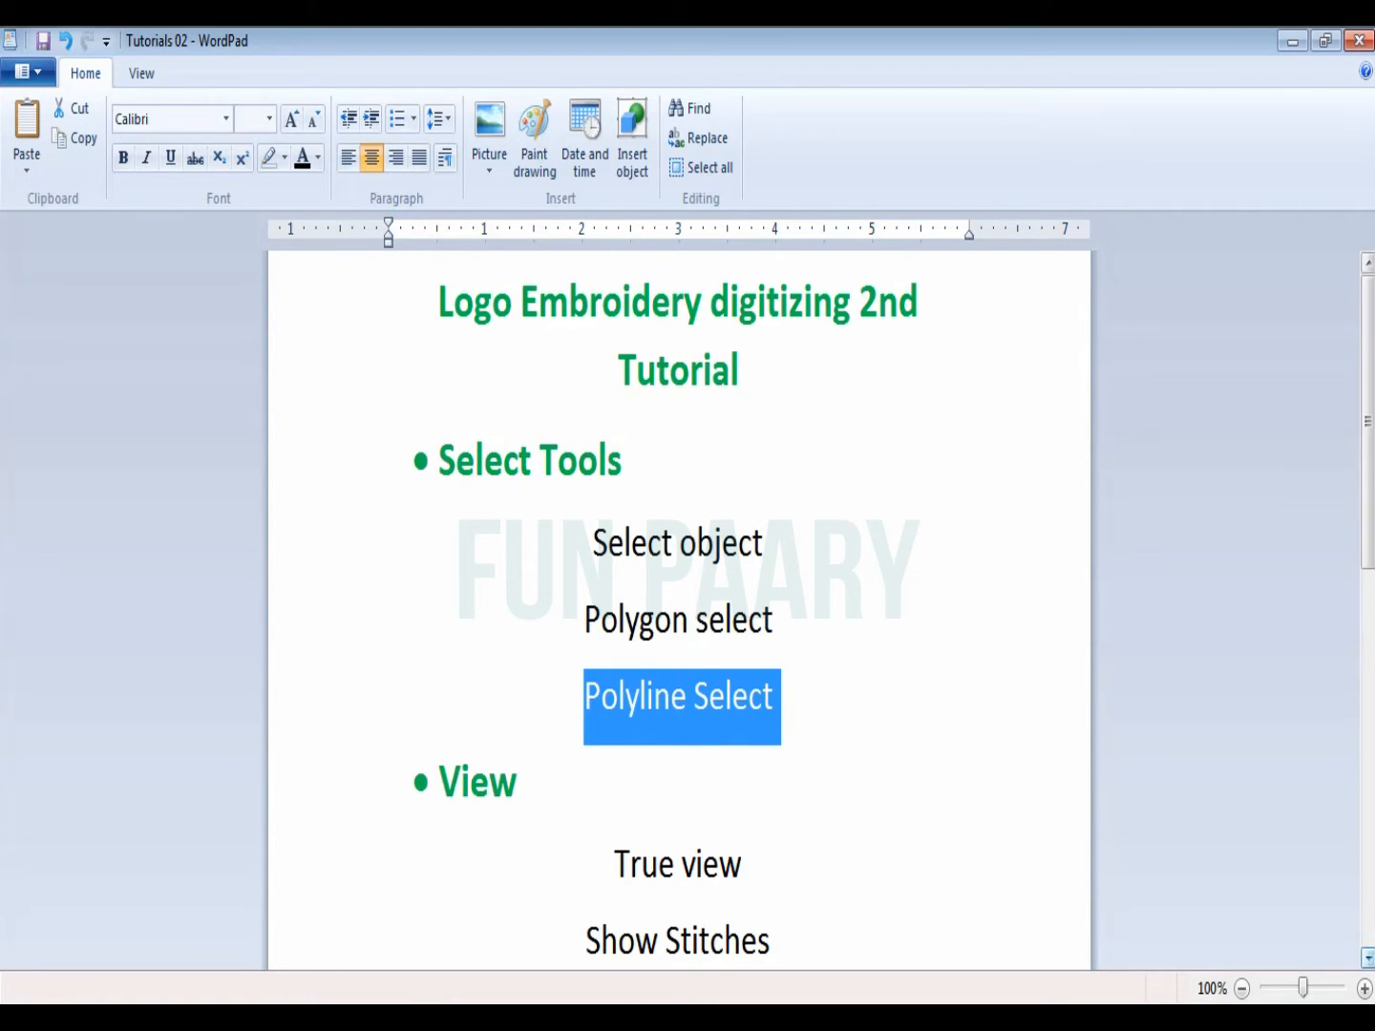
# Step: Switch to Wilcom EmbroideryStudio and float the Select Tools toolbar over the design area
pyautogui.moveTo(401, 1019)
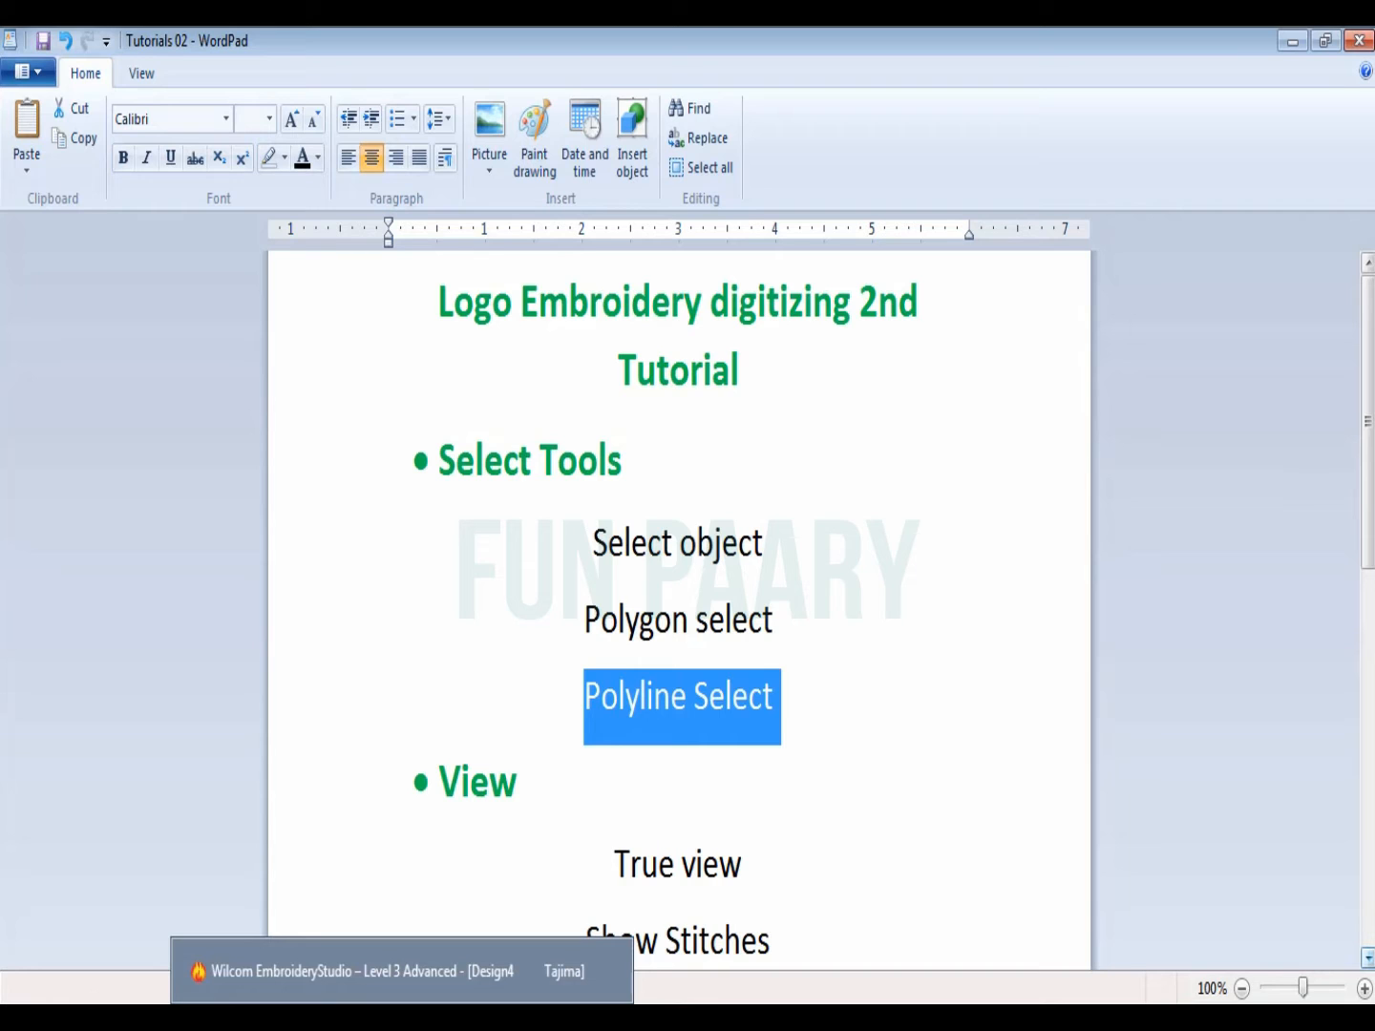
pyautogui.click(400, 971)
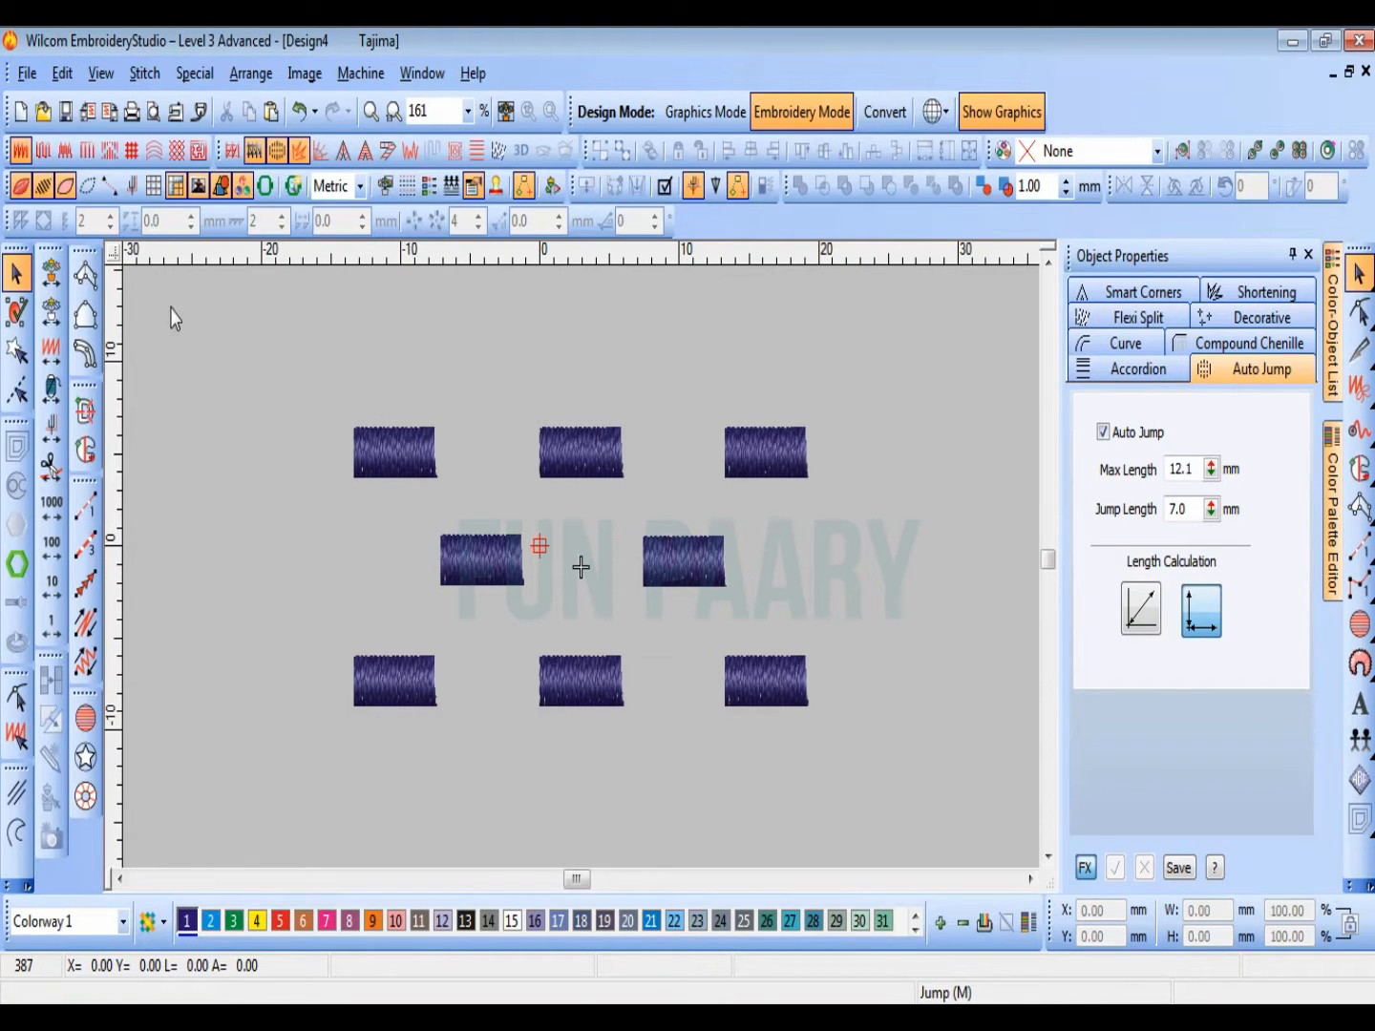
pyautogui.moveTo(17, 252); pyautogui.dragTo(212, 305)
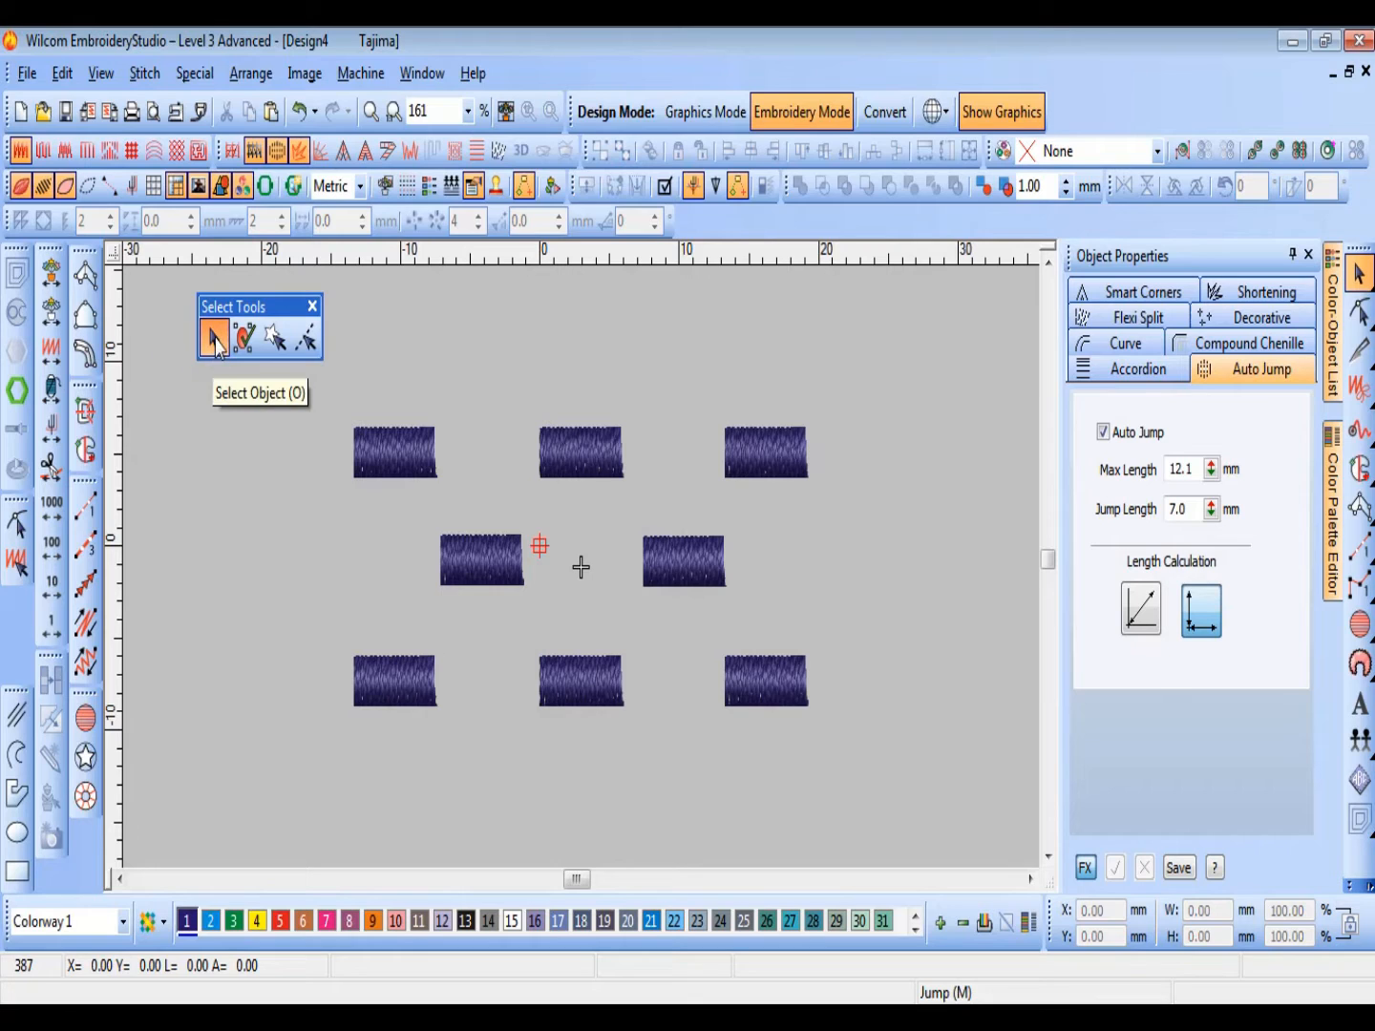
# Step: Select satin blocks one at a time with Select Object, ending with the block at the upper-left of the design
pyautogui.click(750, 478)
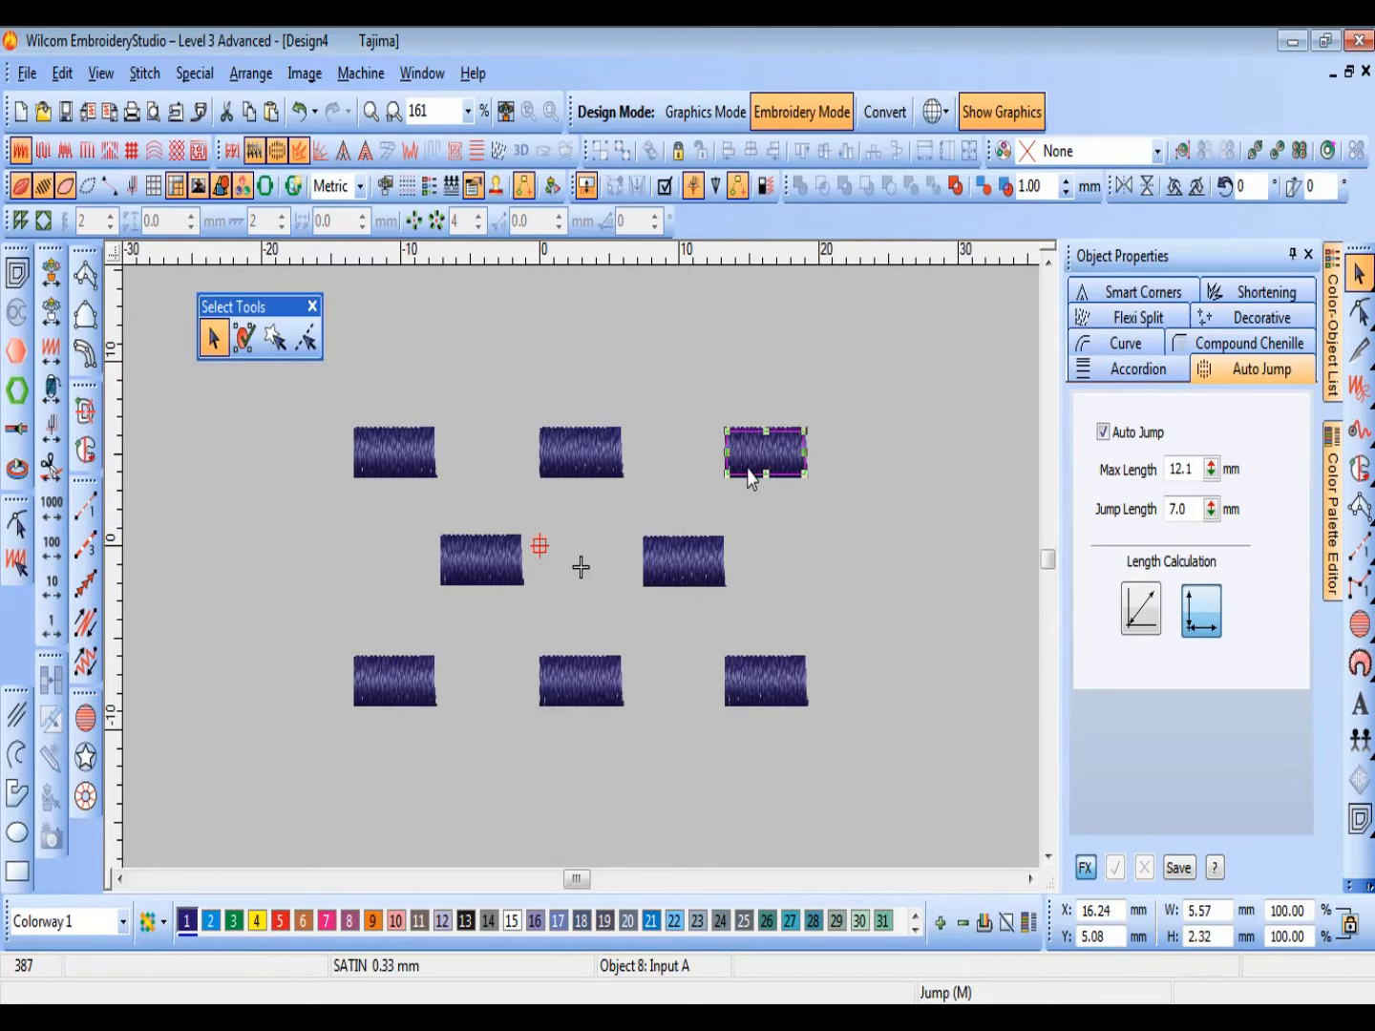
pyautogui.click(602, 465)
pyautogui.click(493, 565)
pyautogui.click(682, 573)
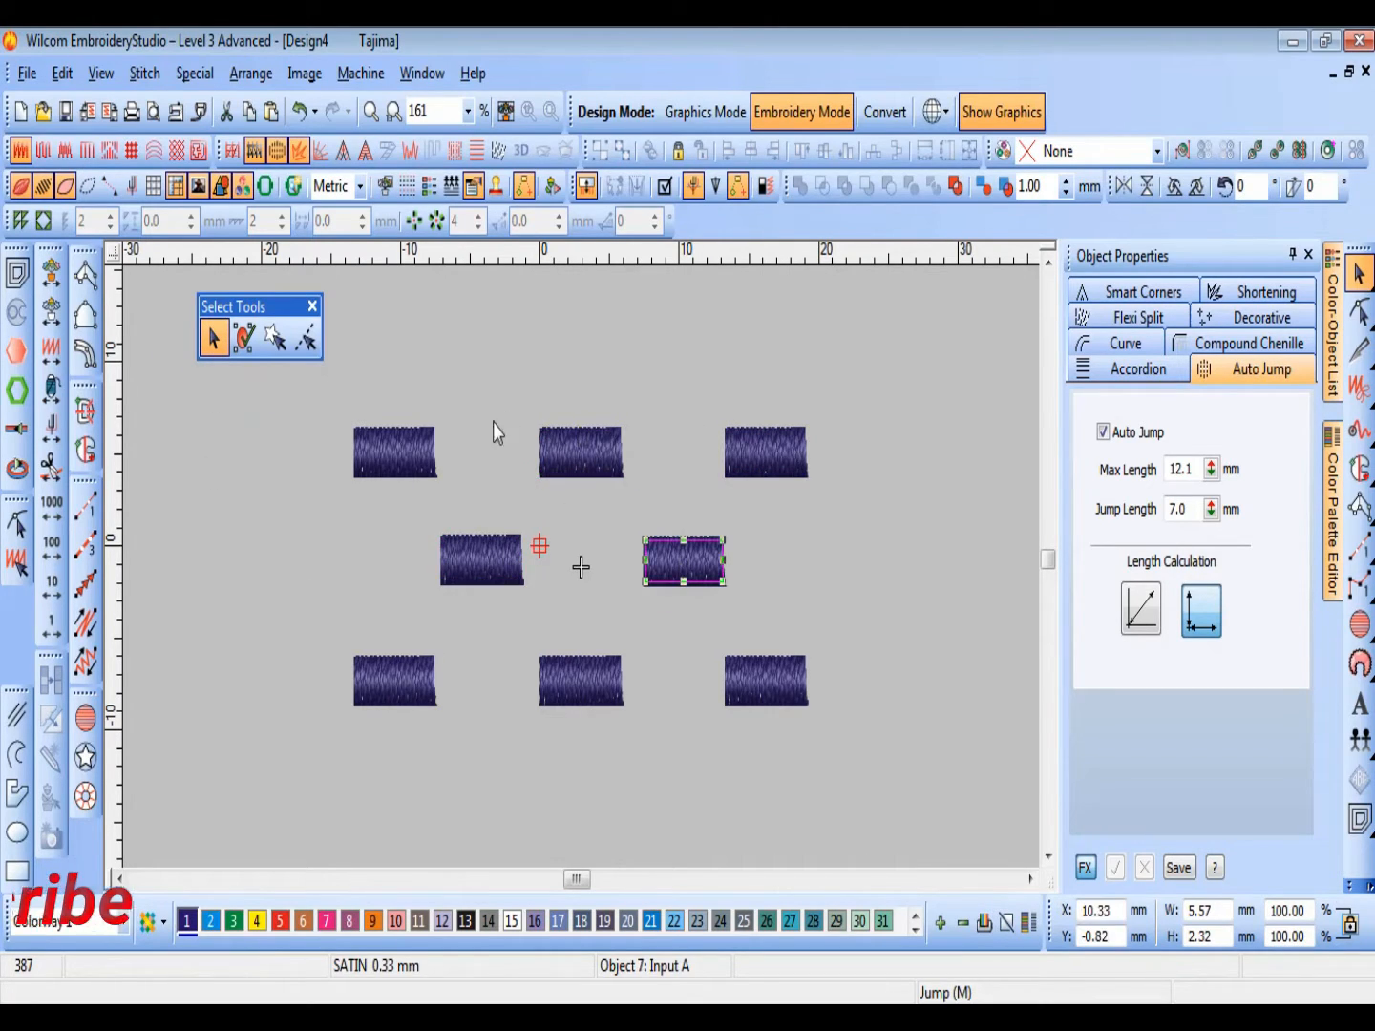
pyautogui.click(416, 444)
pyautogui.click(247, 340)
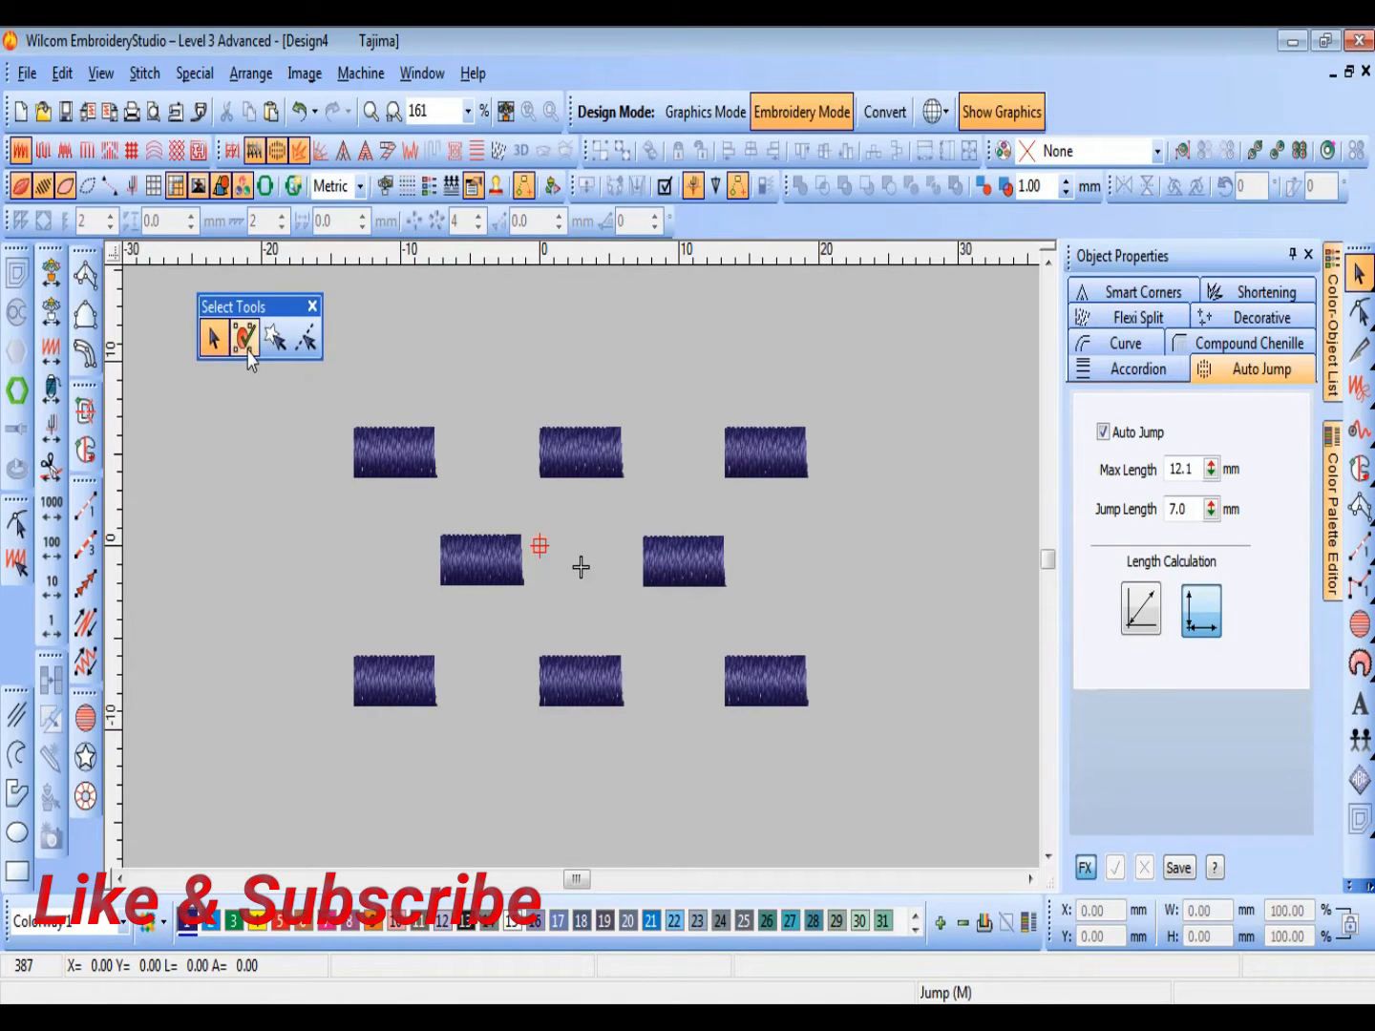
pyautogui.click(395, 460)
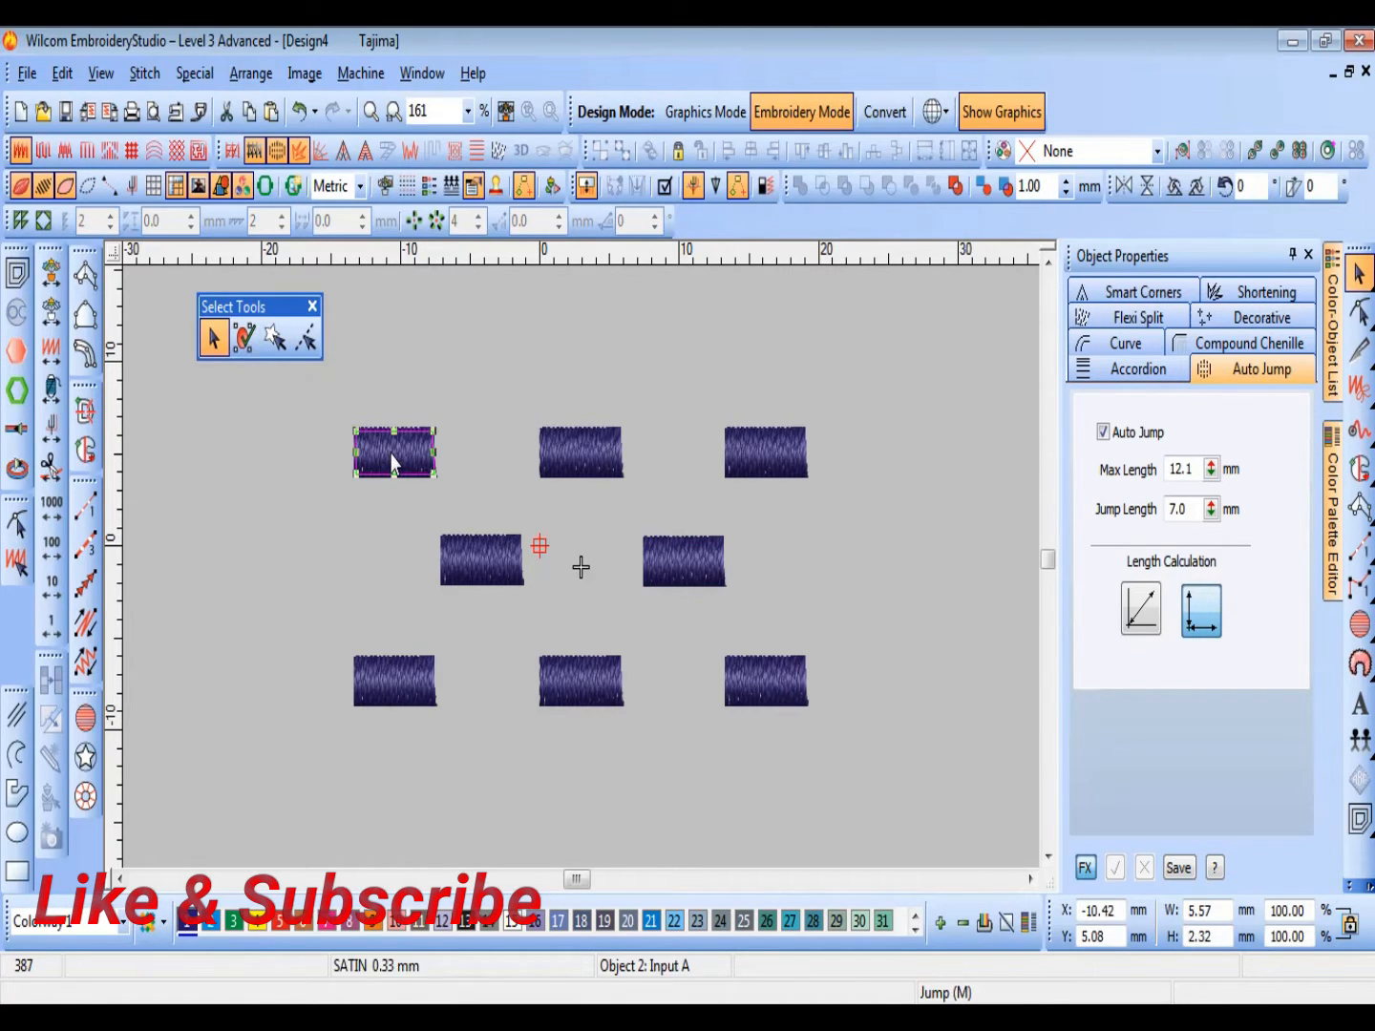
# Step: Lasso the top-centre, bottom-centre and both middle-row blocks with Polygon Select
pyautogui.click(274, 340)
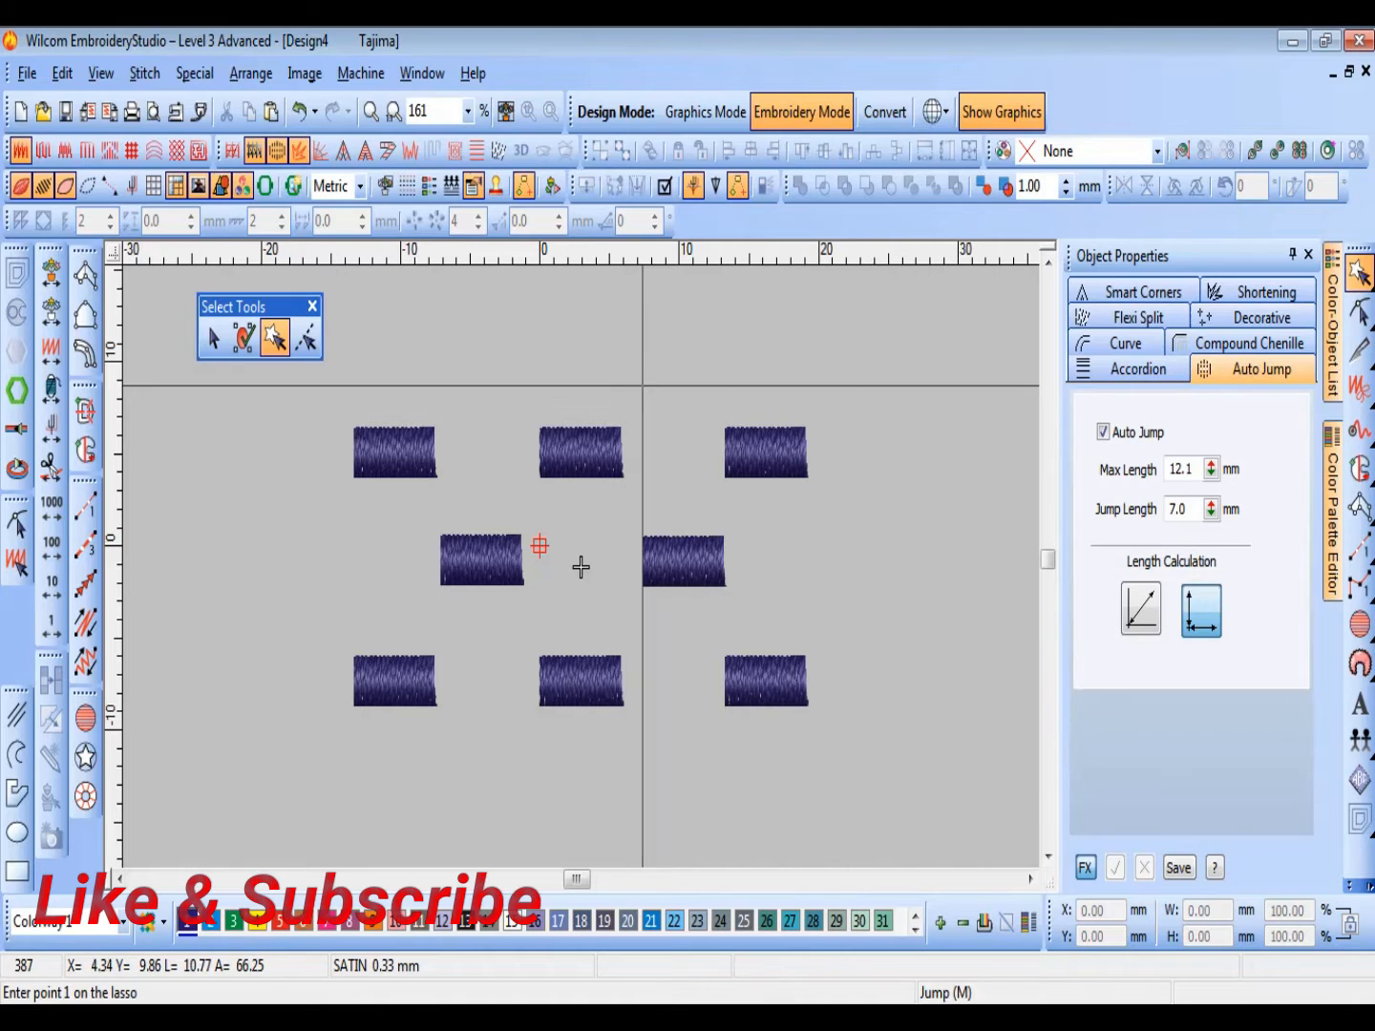
pyautogui.click(675, 387)
pyautogui.click(553, 388)
pyautogui.click(468, 460)
pyautogui.click(404, 546)
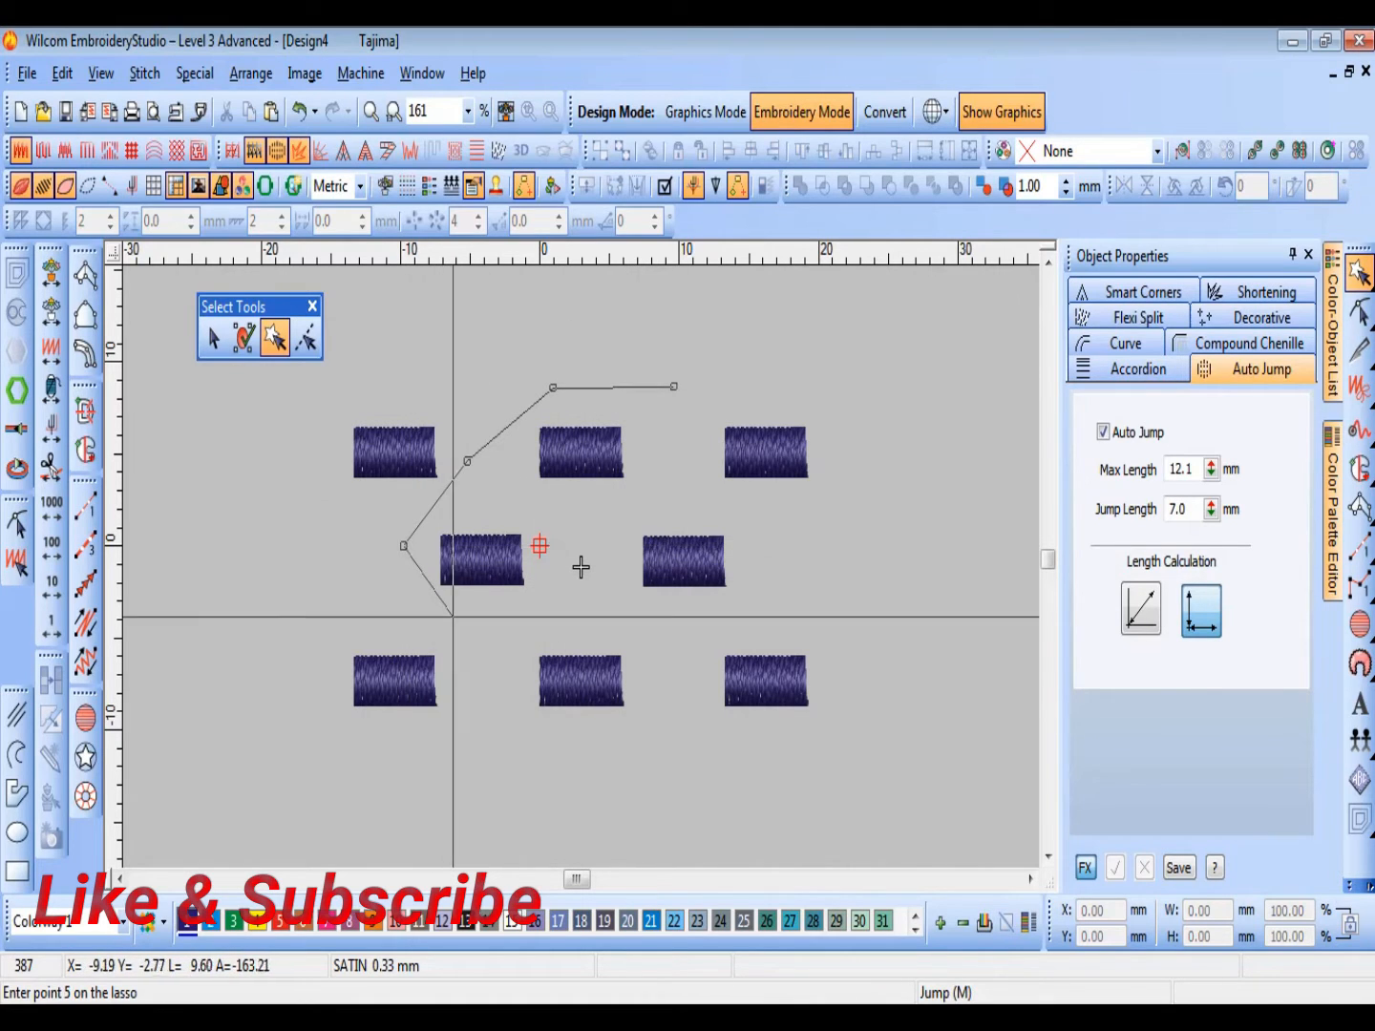
pyautogui.click(458, 620)
pyautogui.click(493, 720)
pyautogui.click(558, 774)
pyautogui.click(621, 737)
pyautogui.click(690, 658)
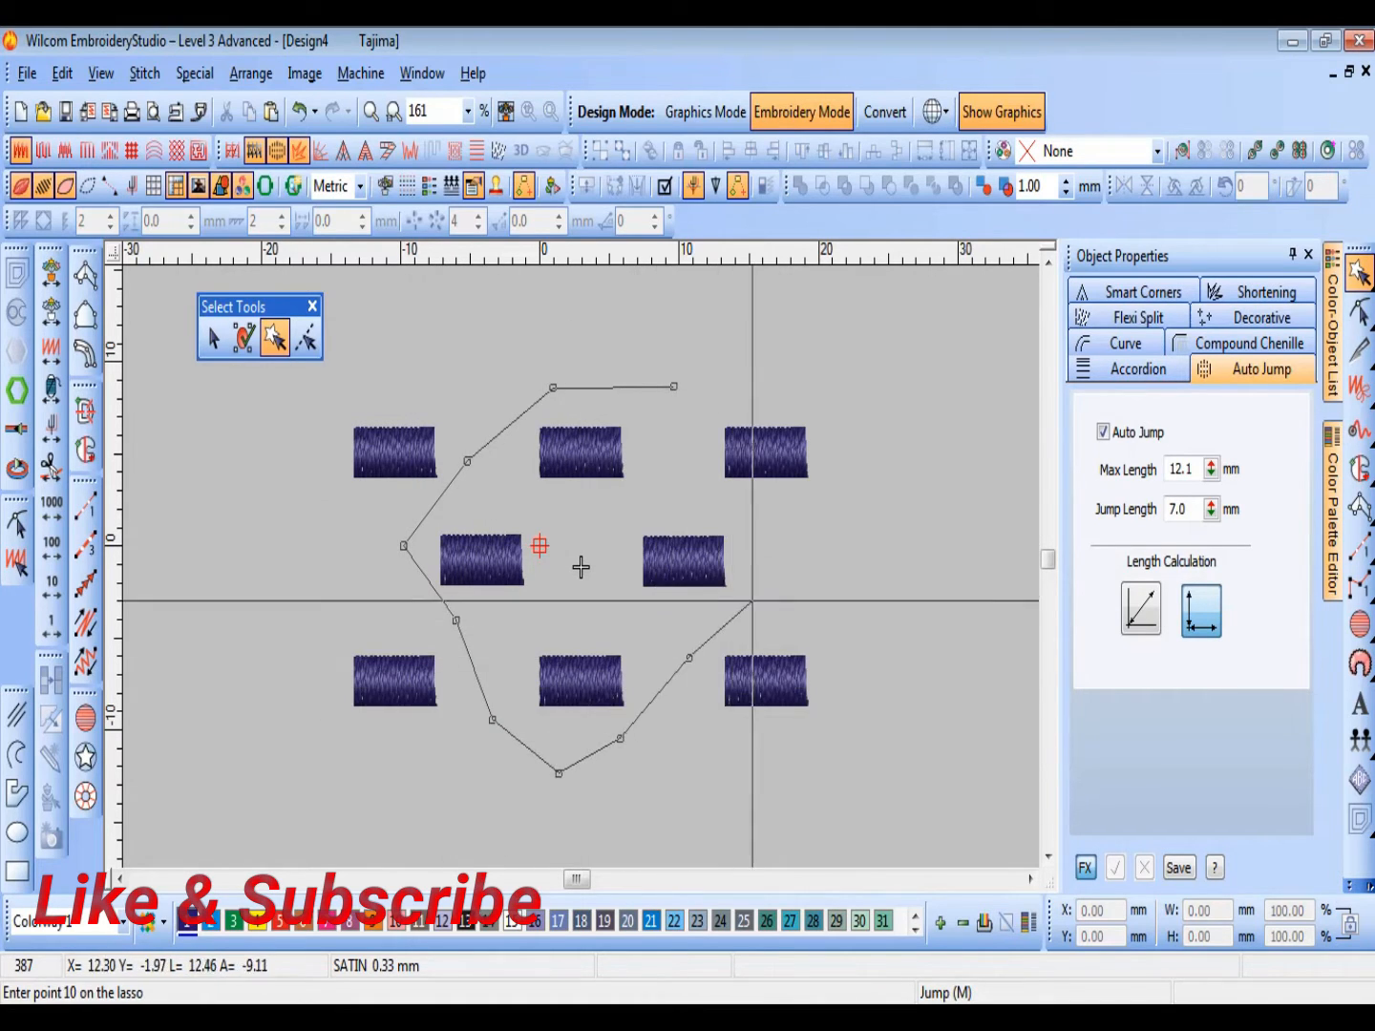
pyautogui.click(757, 597)
pyautogui.click(717, 498)
pyautogui.click(664, 408)
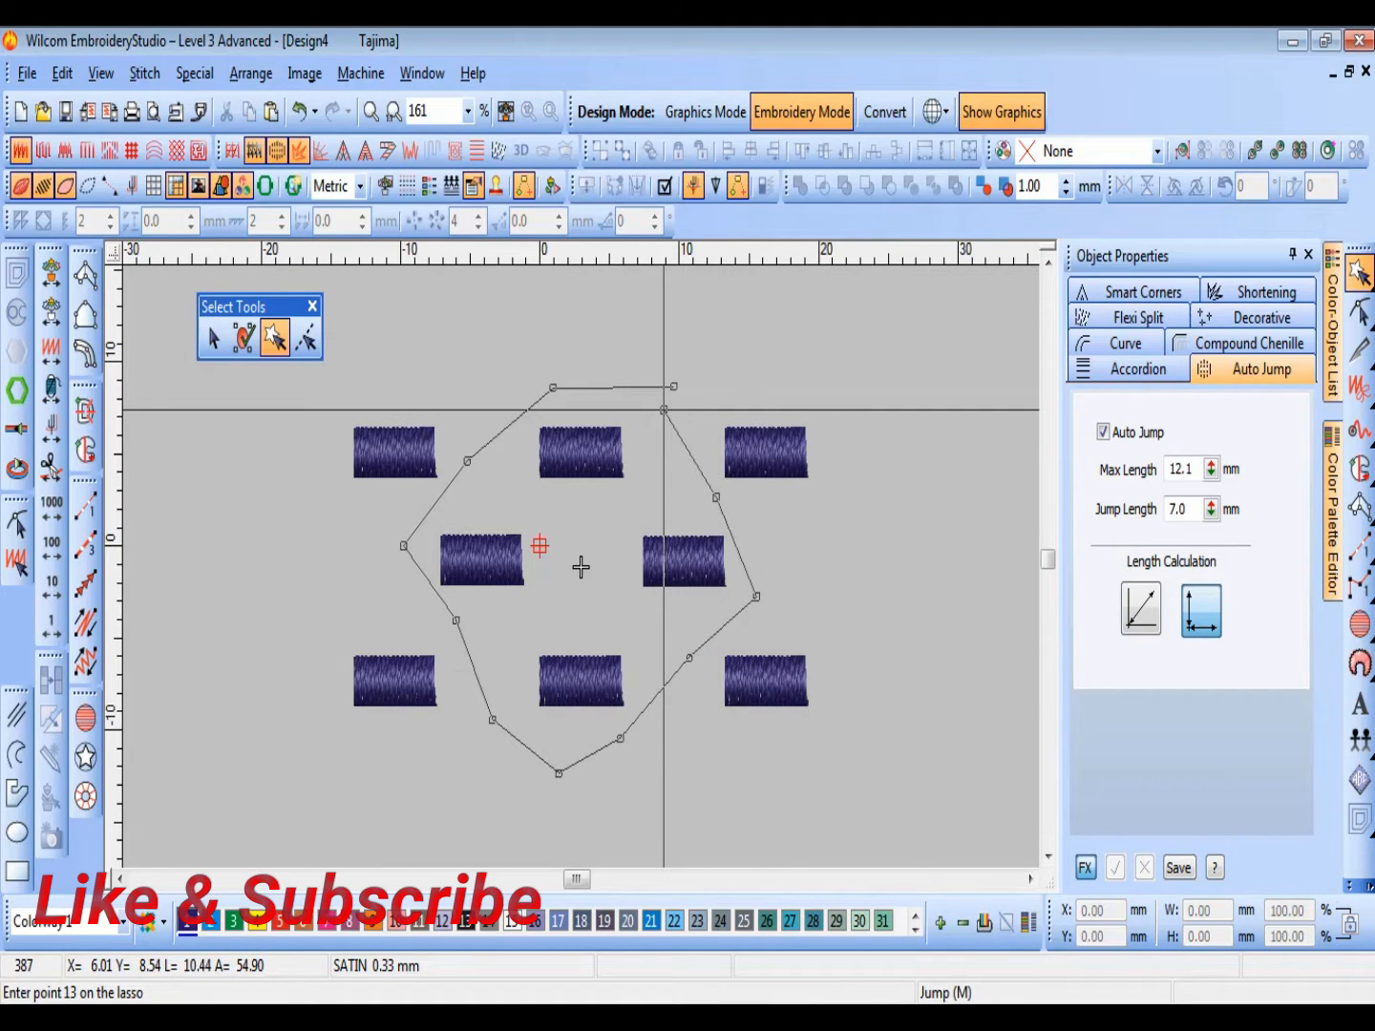
pyautogui.press('Return')
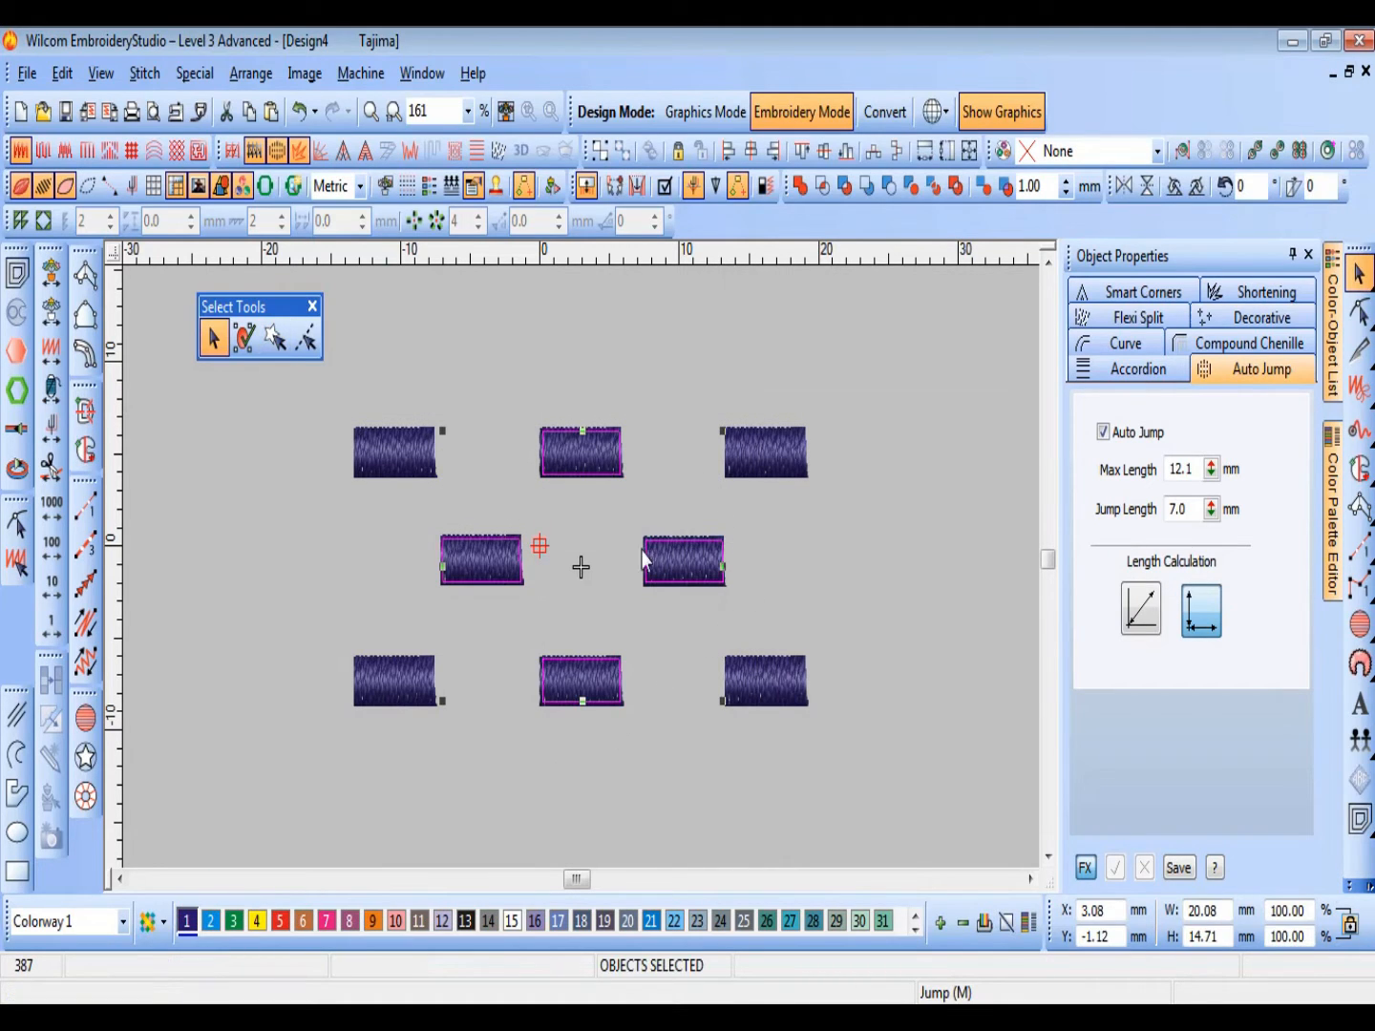
# Step: Select six blocks with Polyline Select, crossing all except the top-left and bottom-centre blocks
pyautogui.click(306, 340)
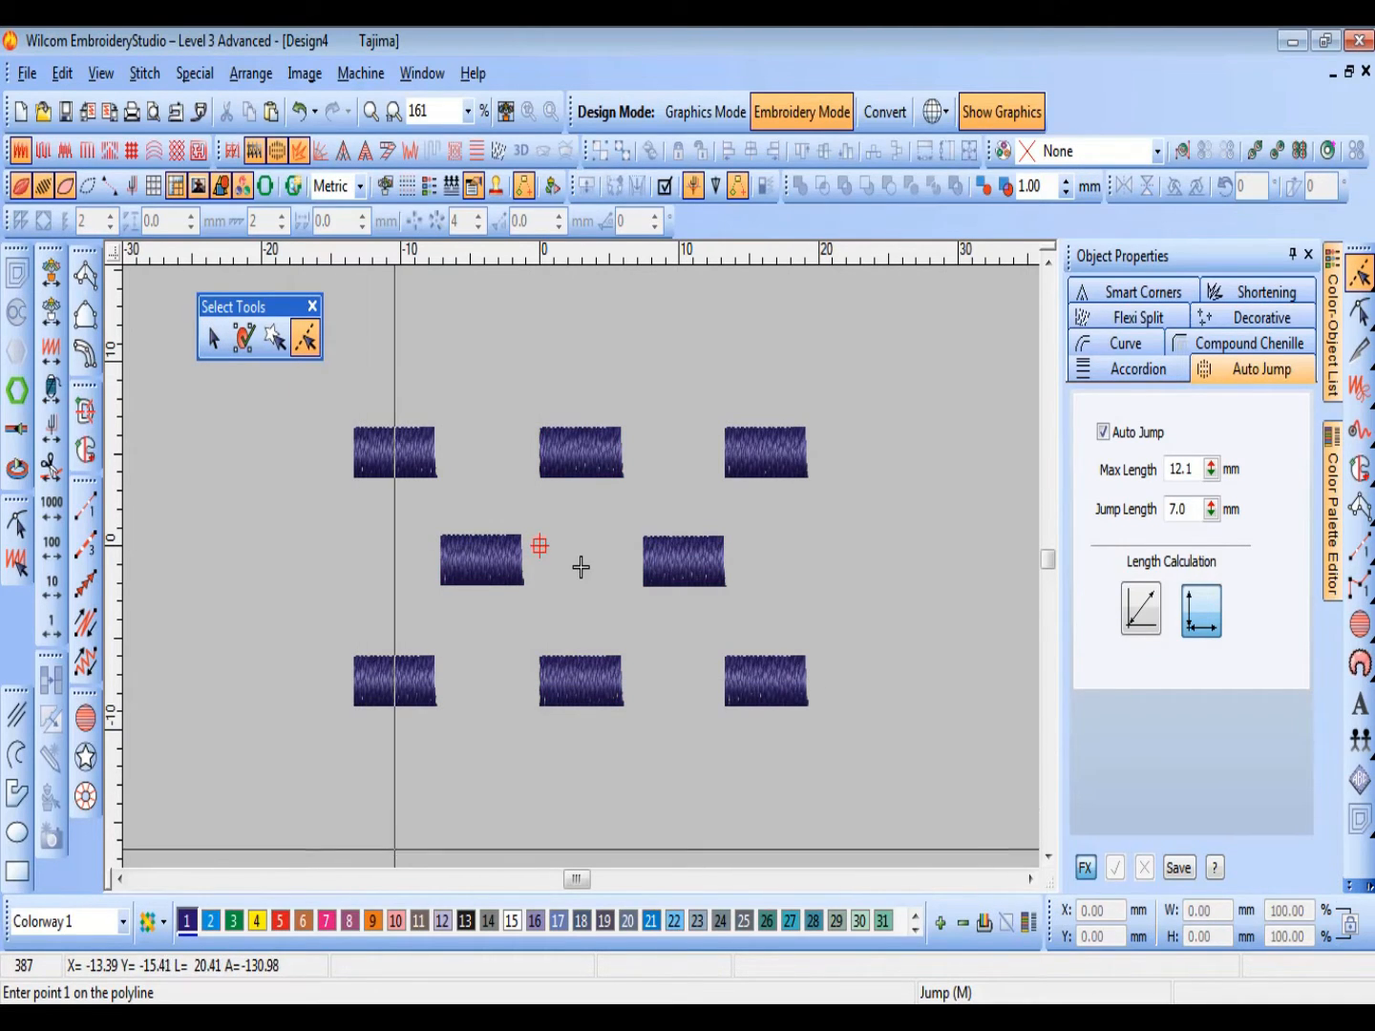
pyautogui.click(395, 850)
pyautogui.click(394, 657)
pyautogui.click(477, 569)
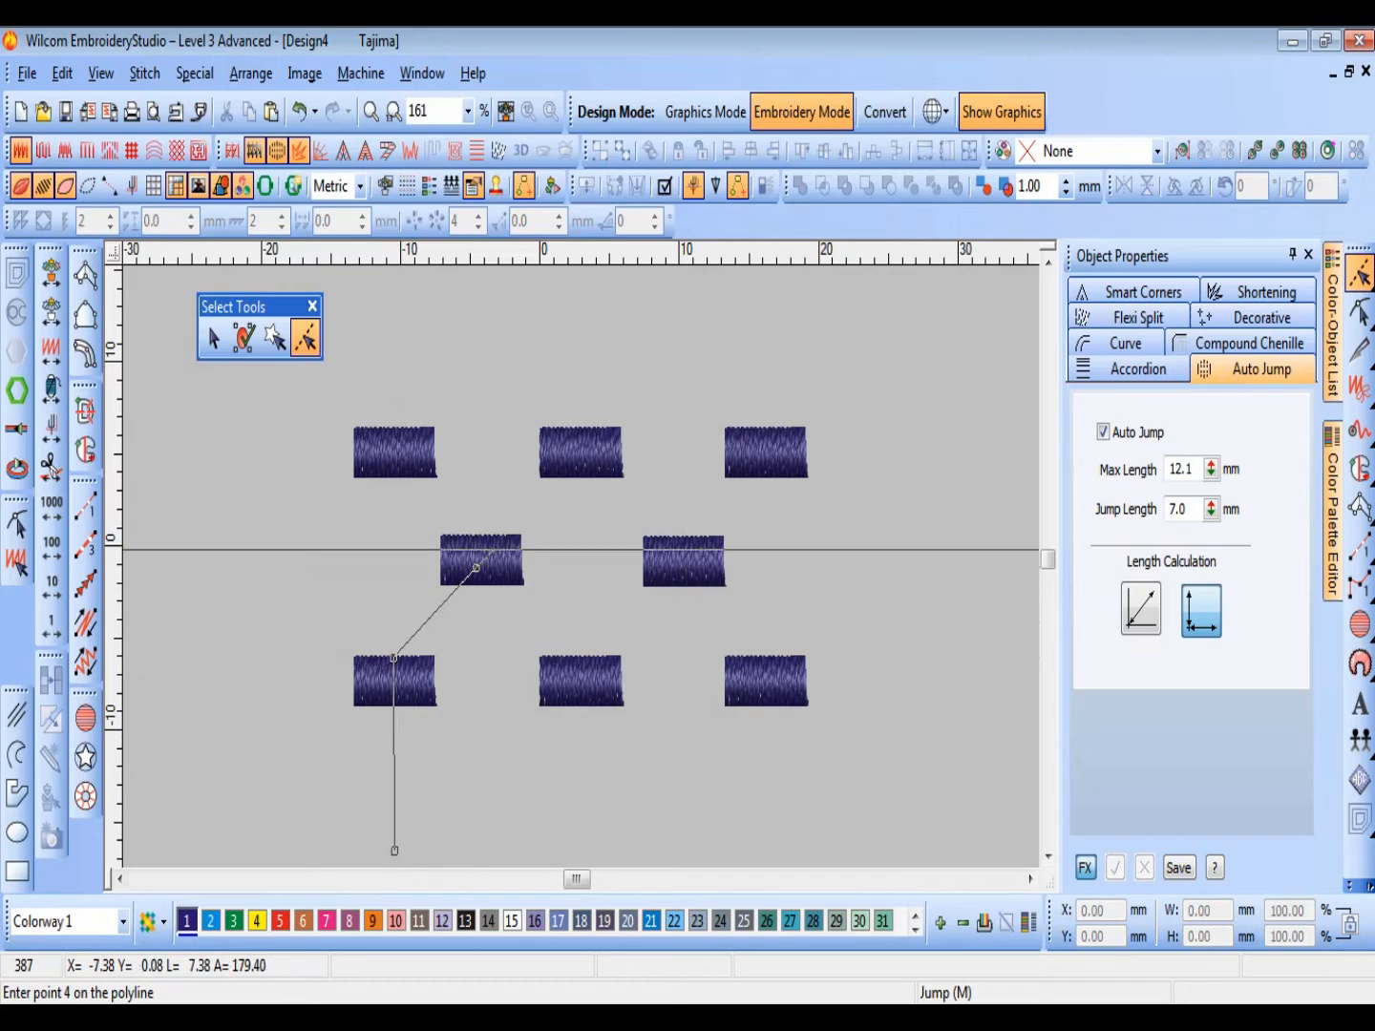
pyautogui.click(621, 418)
pyautogui.click(801, 383)
pyautogui.click(691, 545)
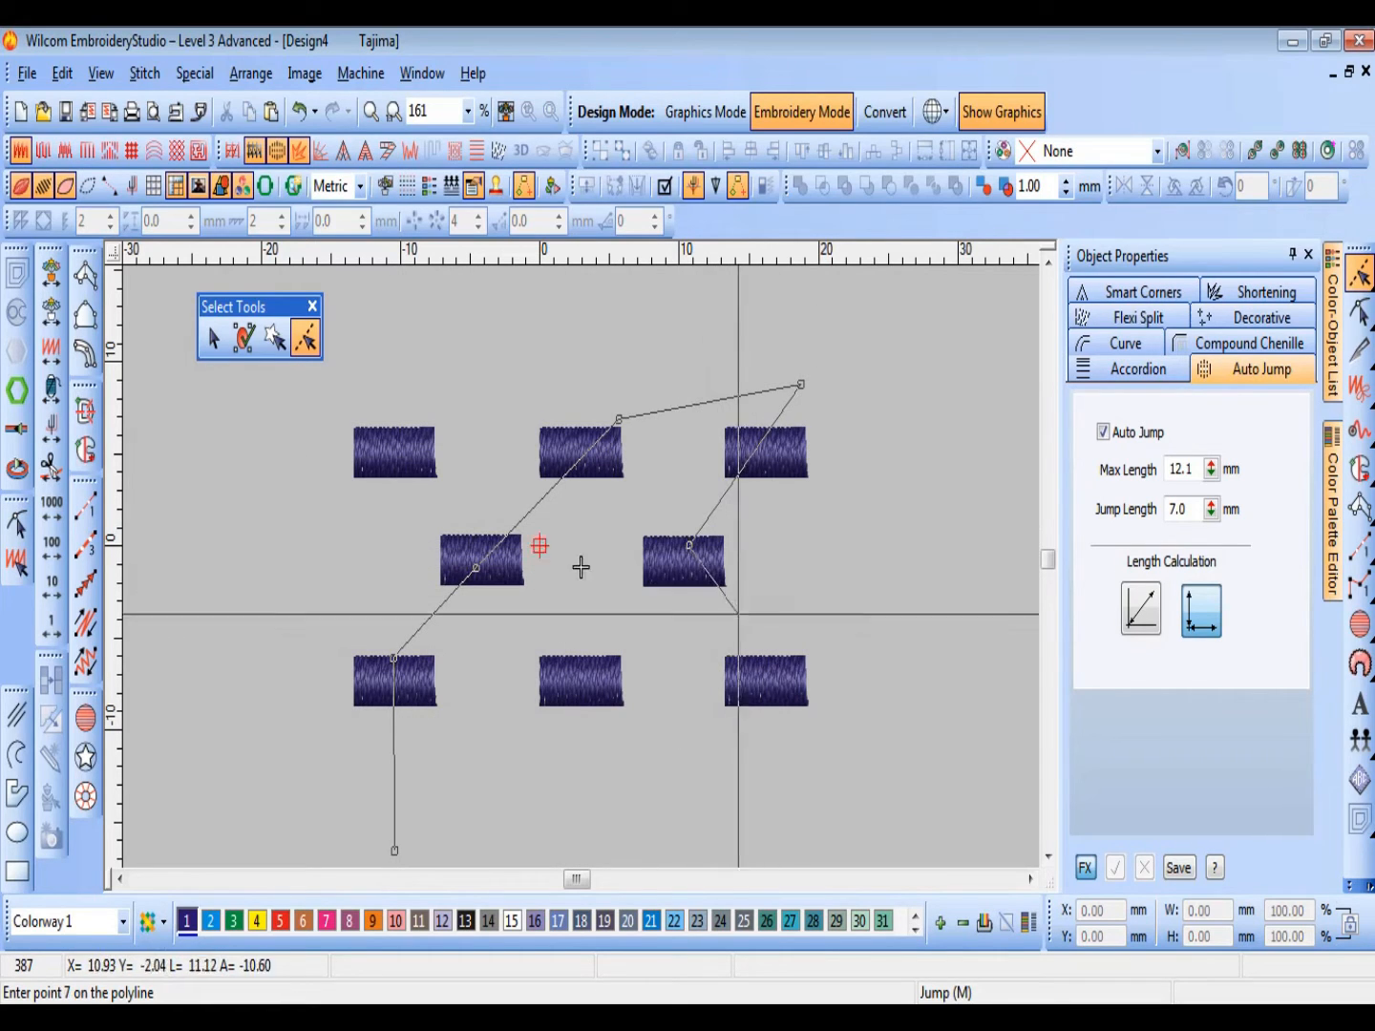
pyautogui.click(769, 675)
pyautogui.click(814, 817)
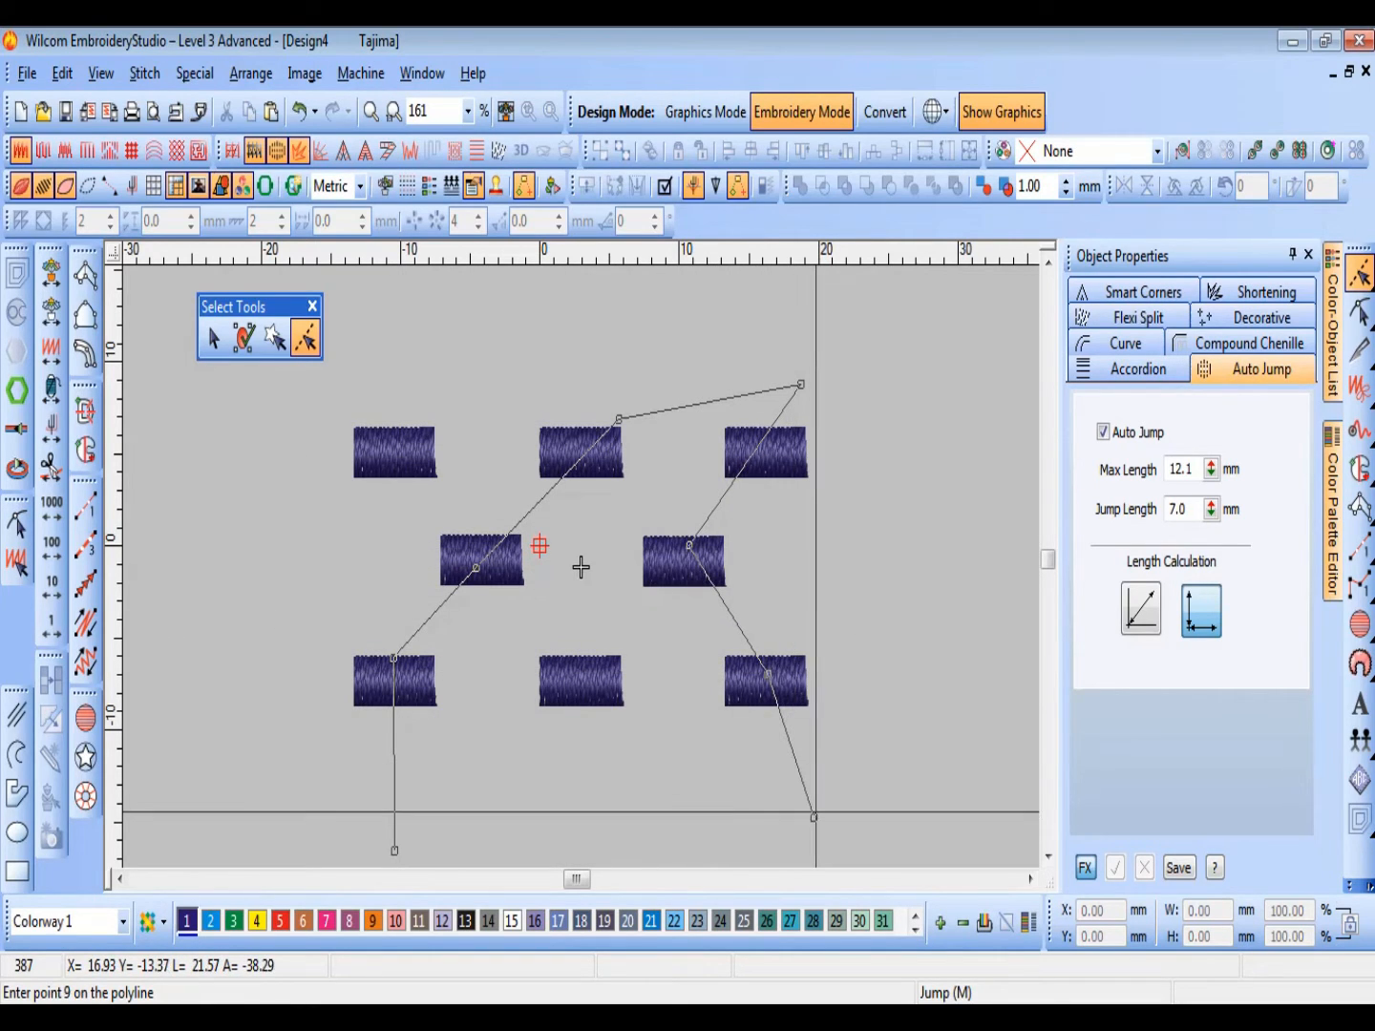
pyautogui.press('Return')
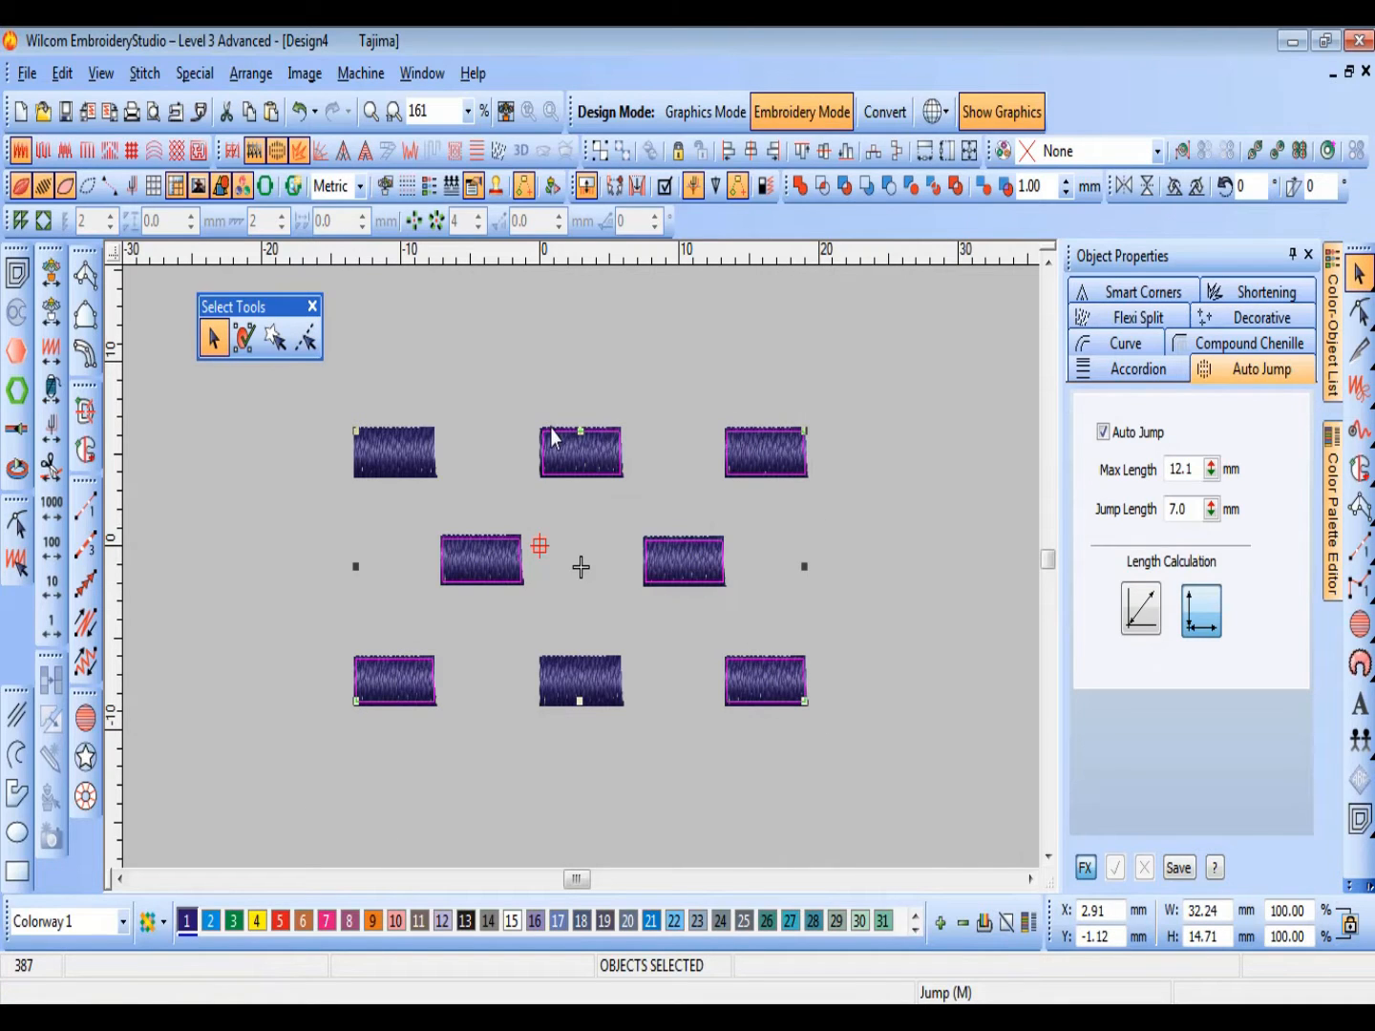
# Step: Toggle TrueView off and back on, and dock the Select Tools toolbar after clearing the selection
pyautogui.press('t')
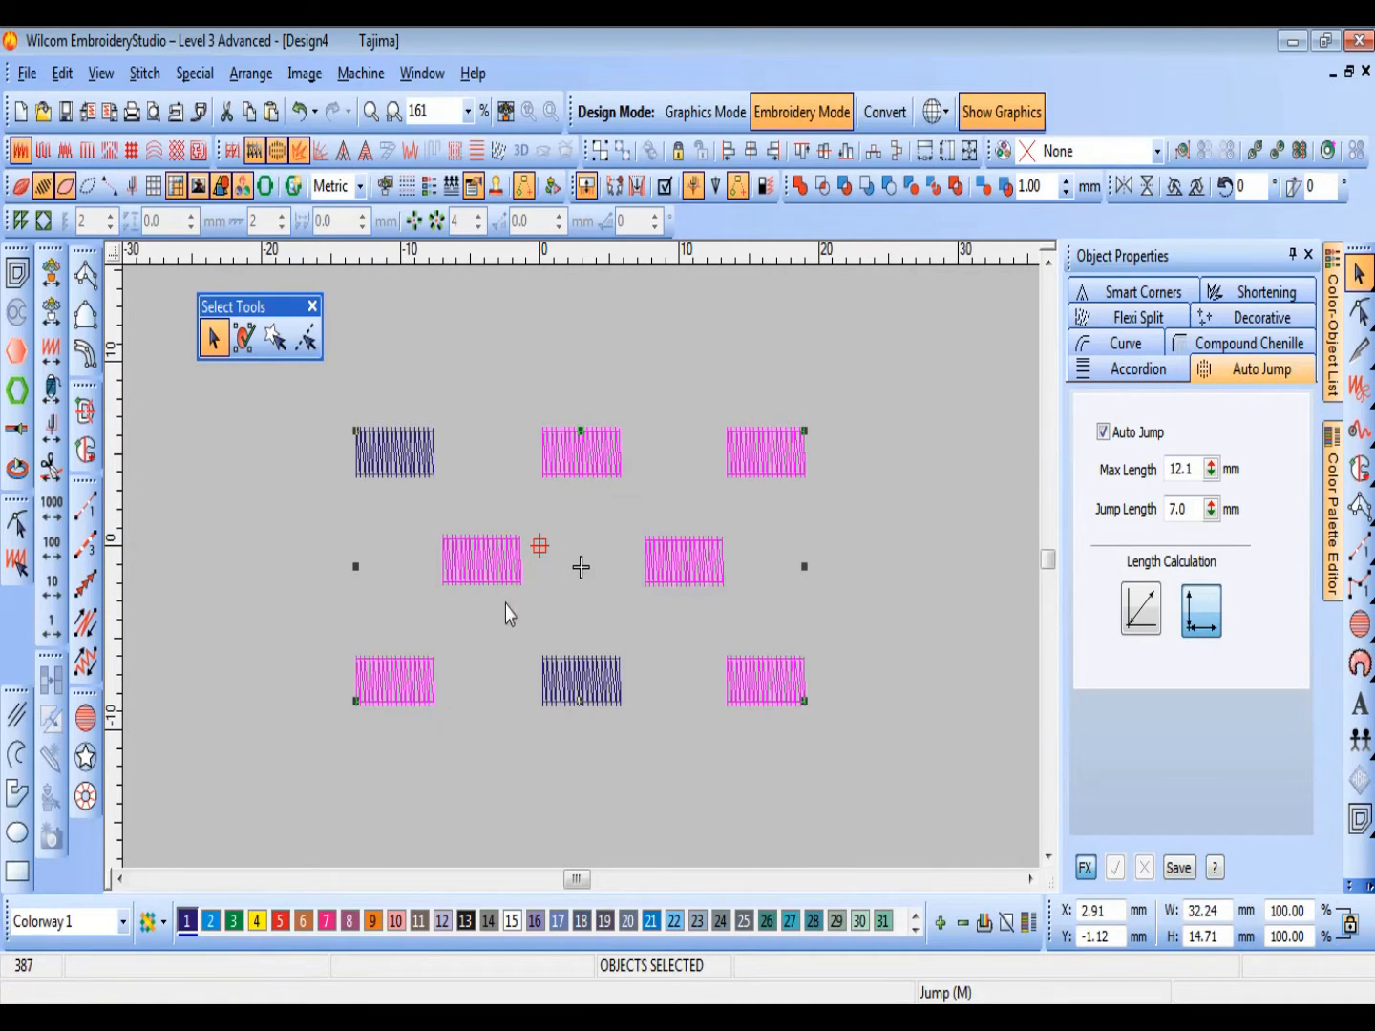
pyautogui.press('t')
pyautogui.press('Escape')
pyautogui.doubleClick(268, 307)
# Step: Switch to WordPad to review the View topics in the outline, and return to the embroidery design
pyautogui.click(534, 1016)
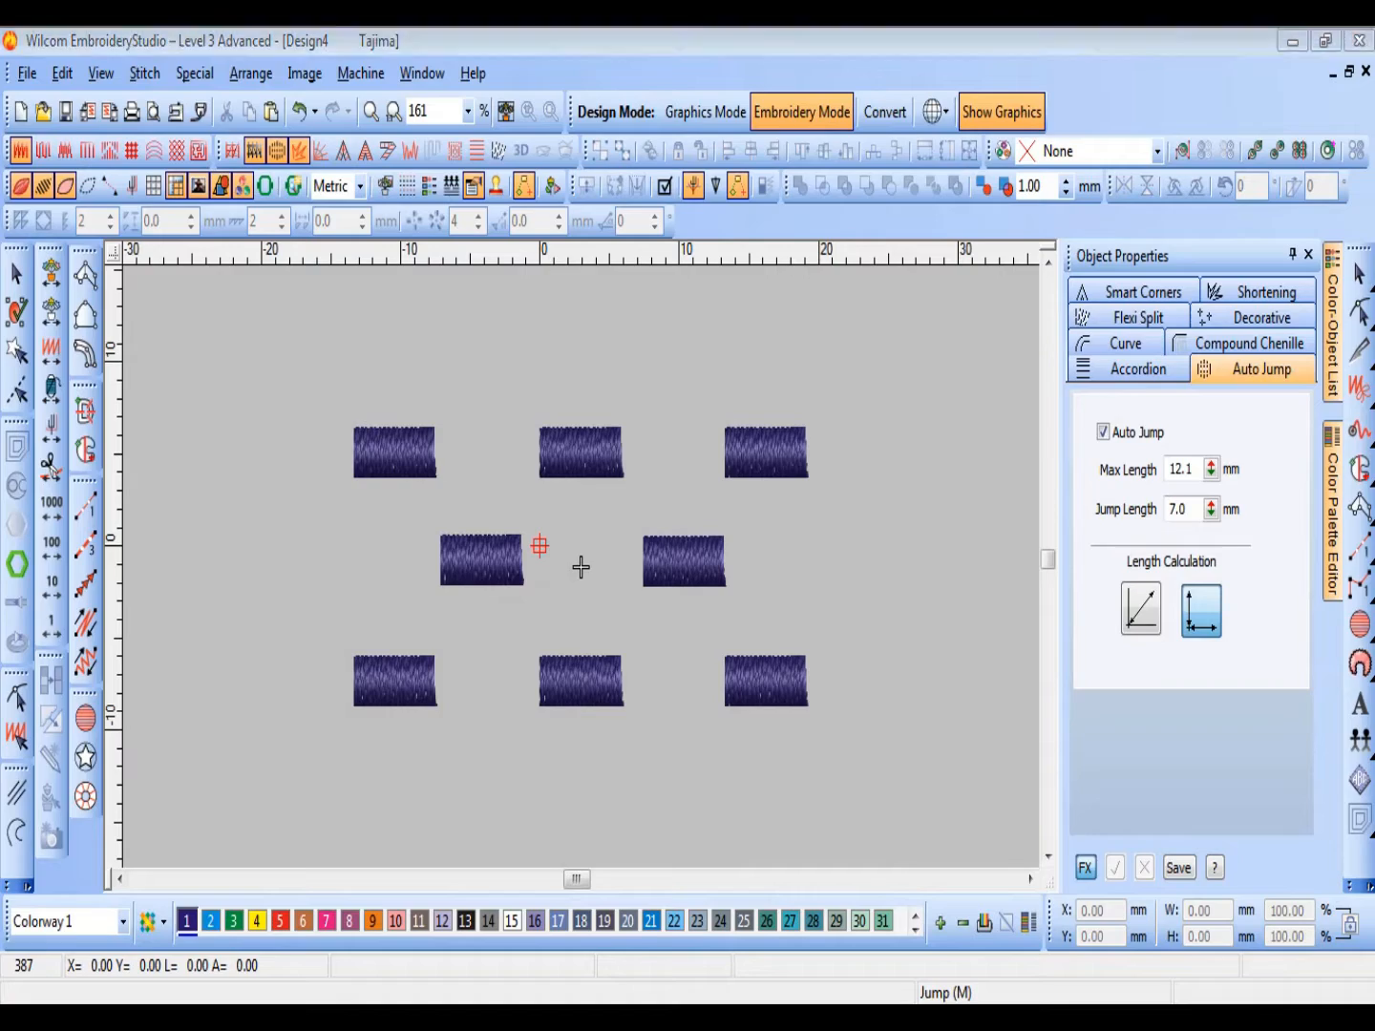
pyautogui.scroll(-4, 562, 803)
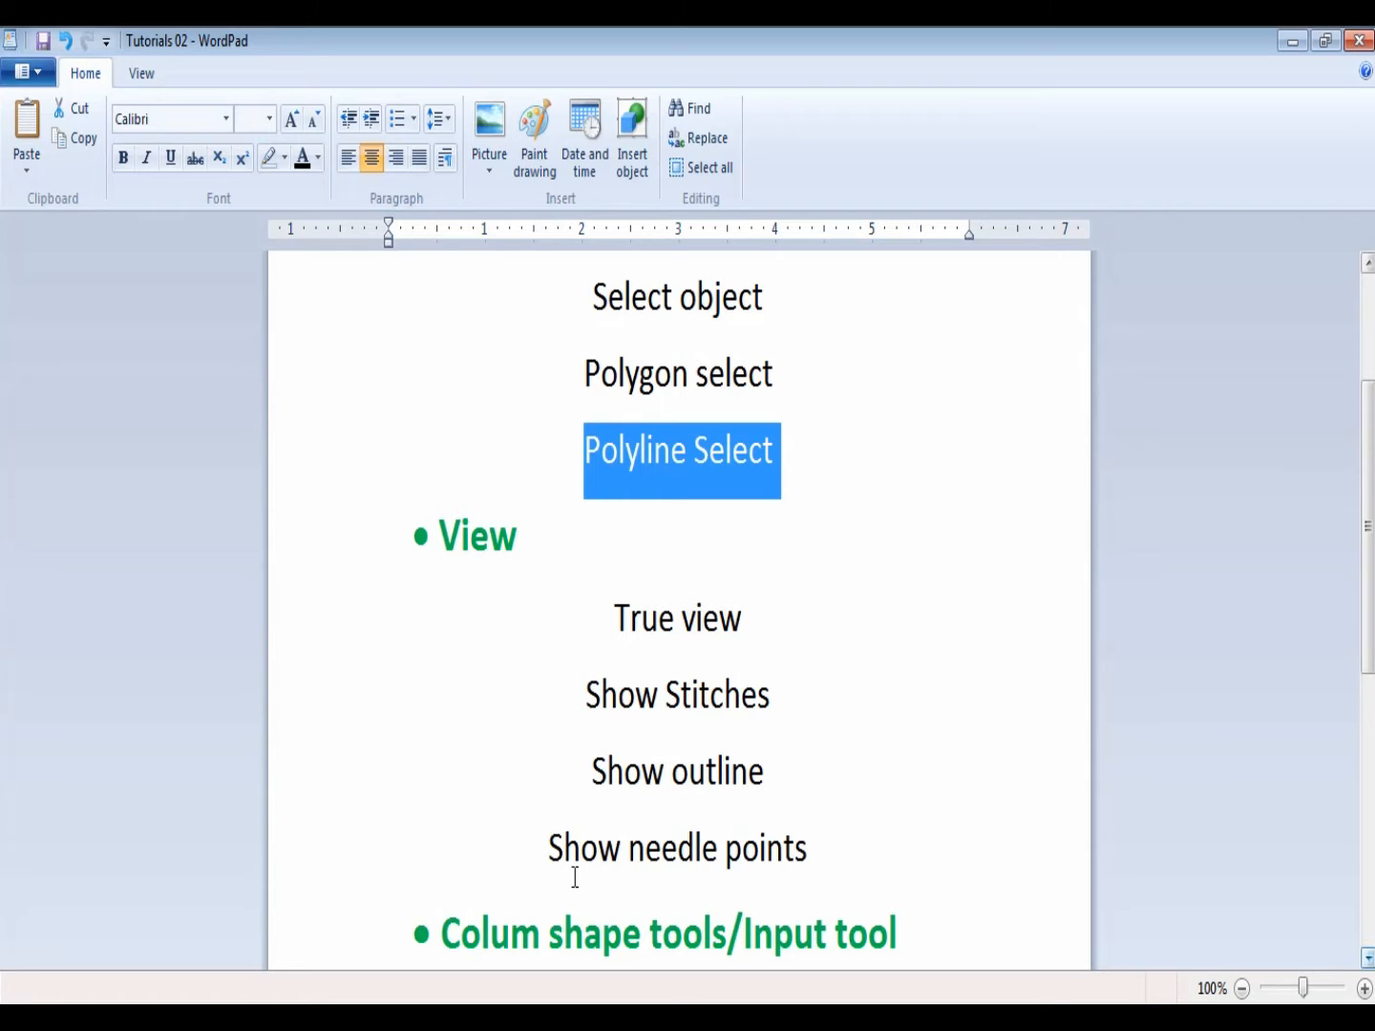
pyautogui.click(1294, 41)
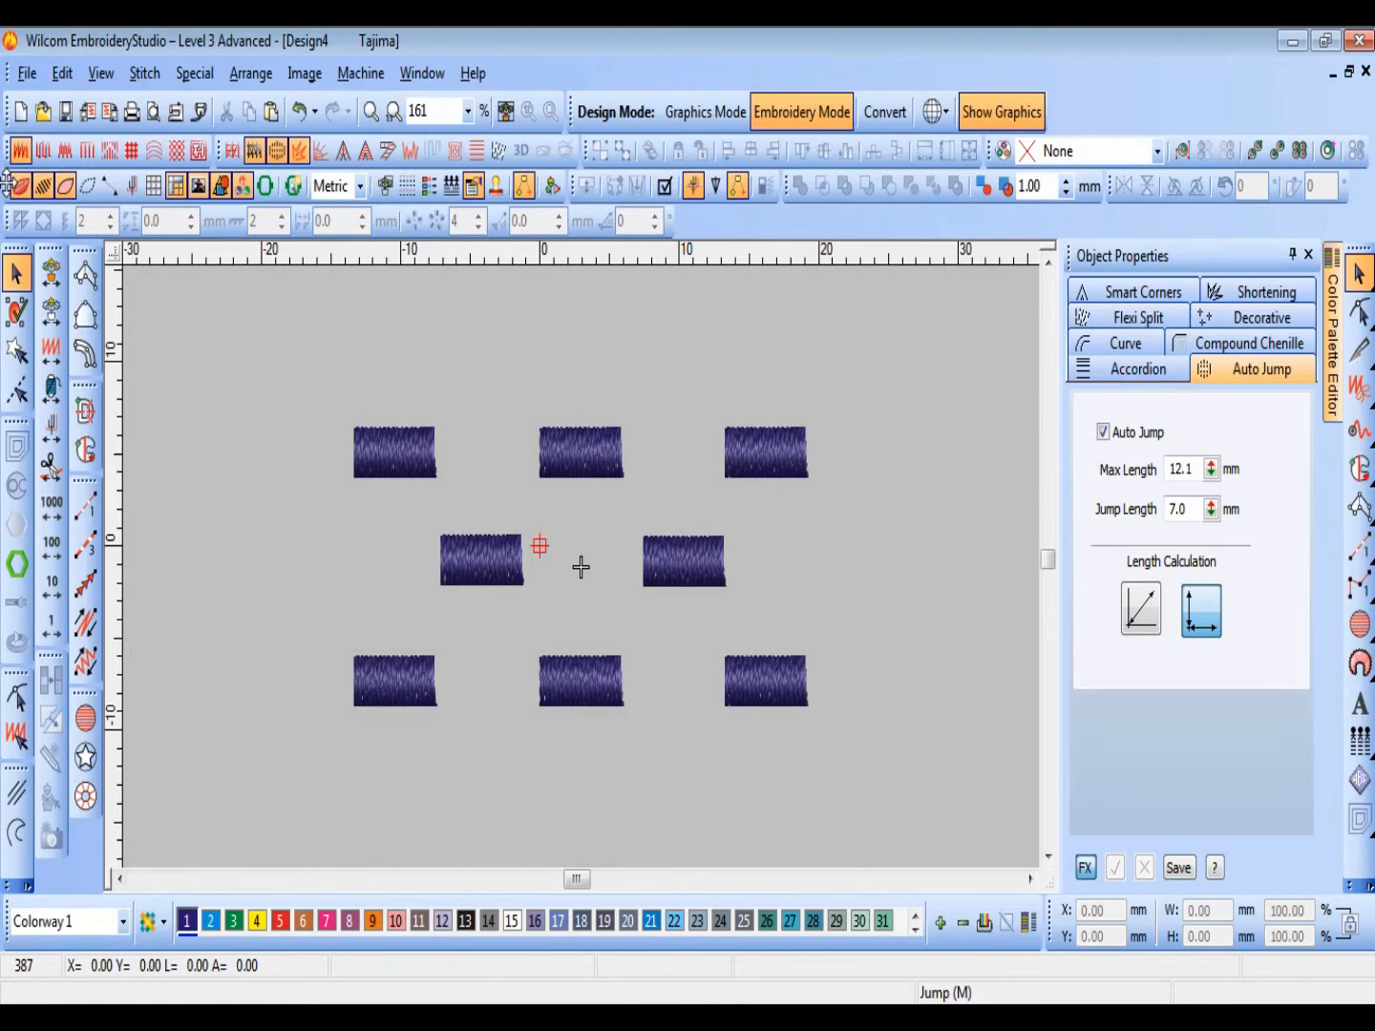
pyautogui.moveTo(8, 186)
pyautogui.mouseDown()
pyautogui.moveTo(215, 358)
pyautogui.moveTo(34, 187)
pyautogui.mouseUp()
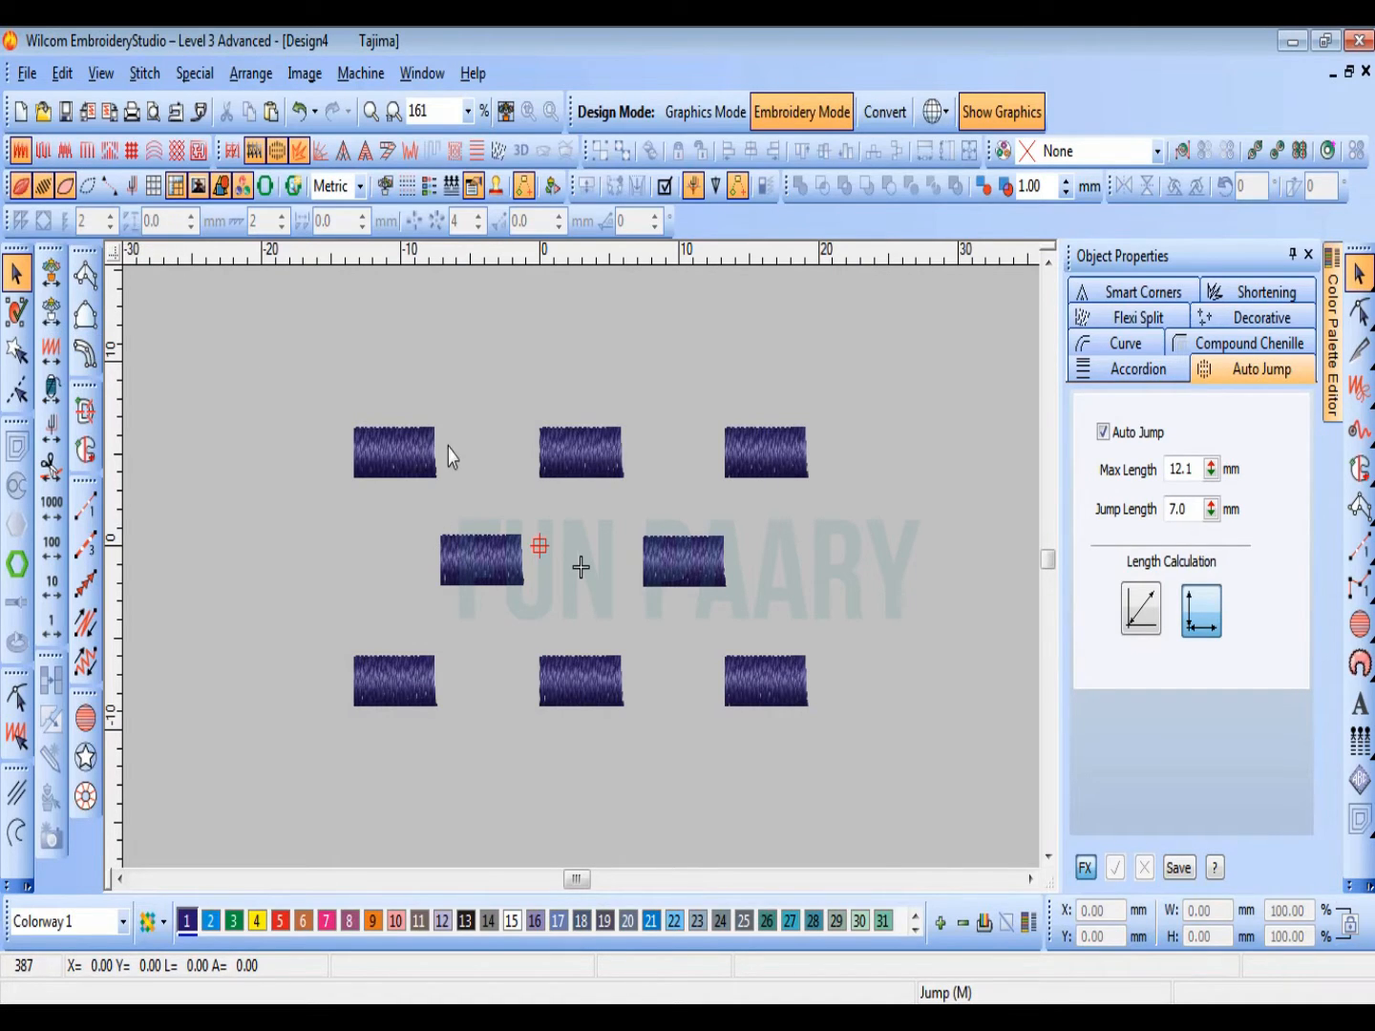
# Step: Set the satin stitch spacing of all eight blocks to 0.60 mm
pyautogui.moveTo(318, 365); pyautogui.dragTo(832, 734)
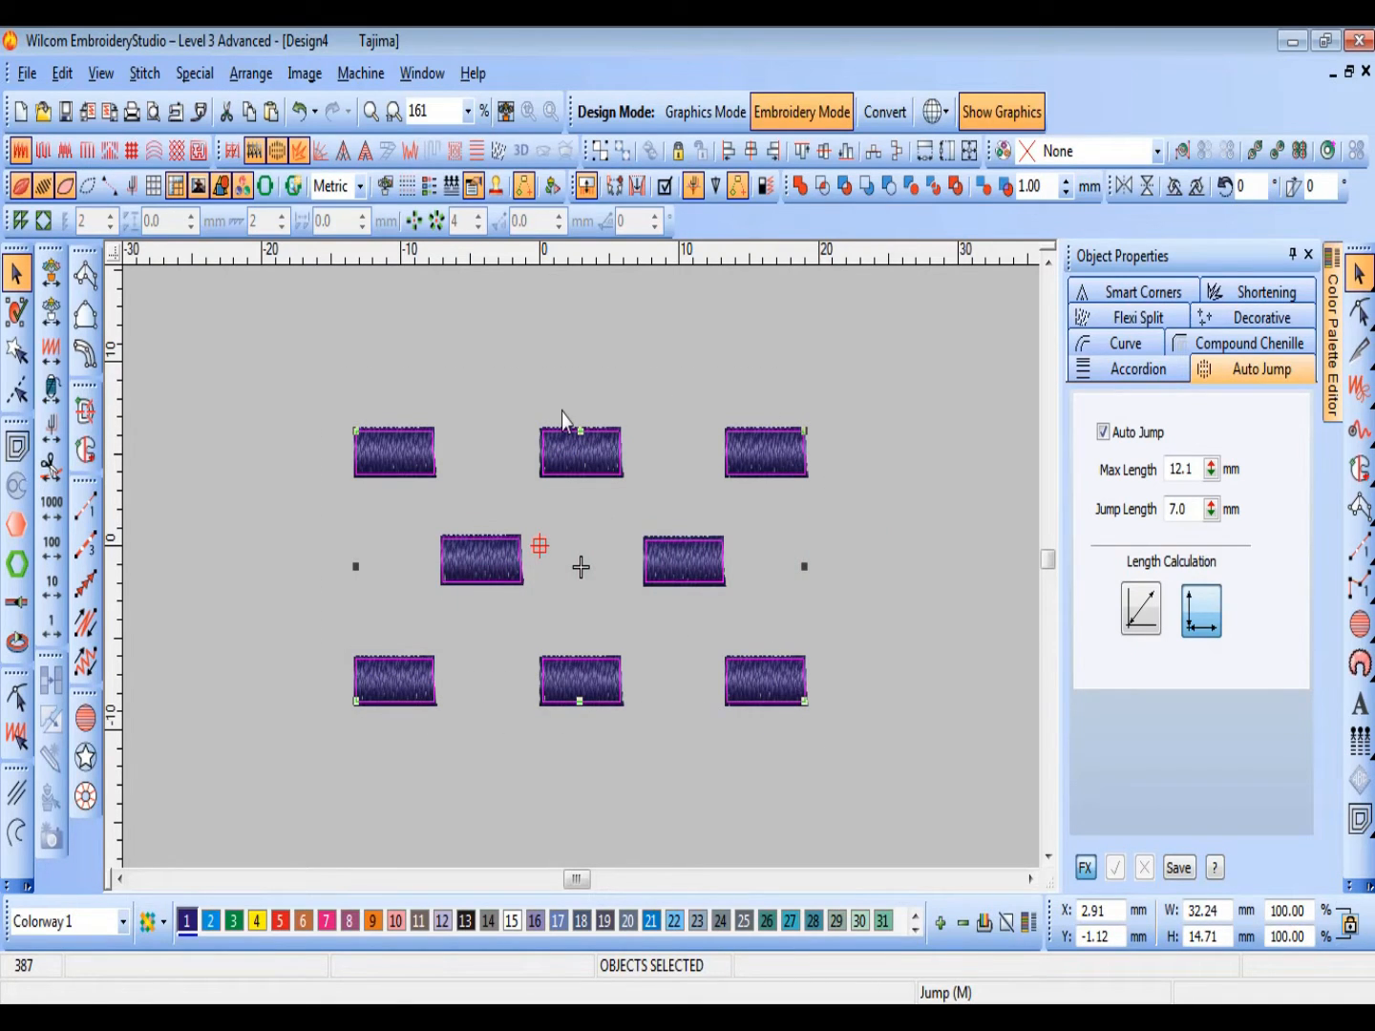
pyautogui.scroll(-1, 563, 413)
pyautogui.press('Escape')
pyautogui.scroll(2, 561, 414)
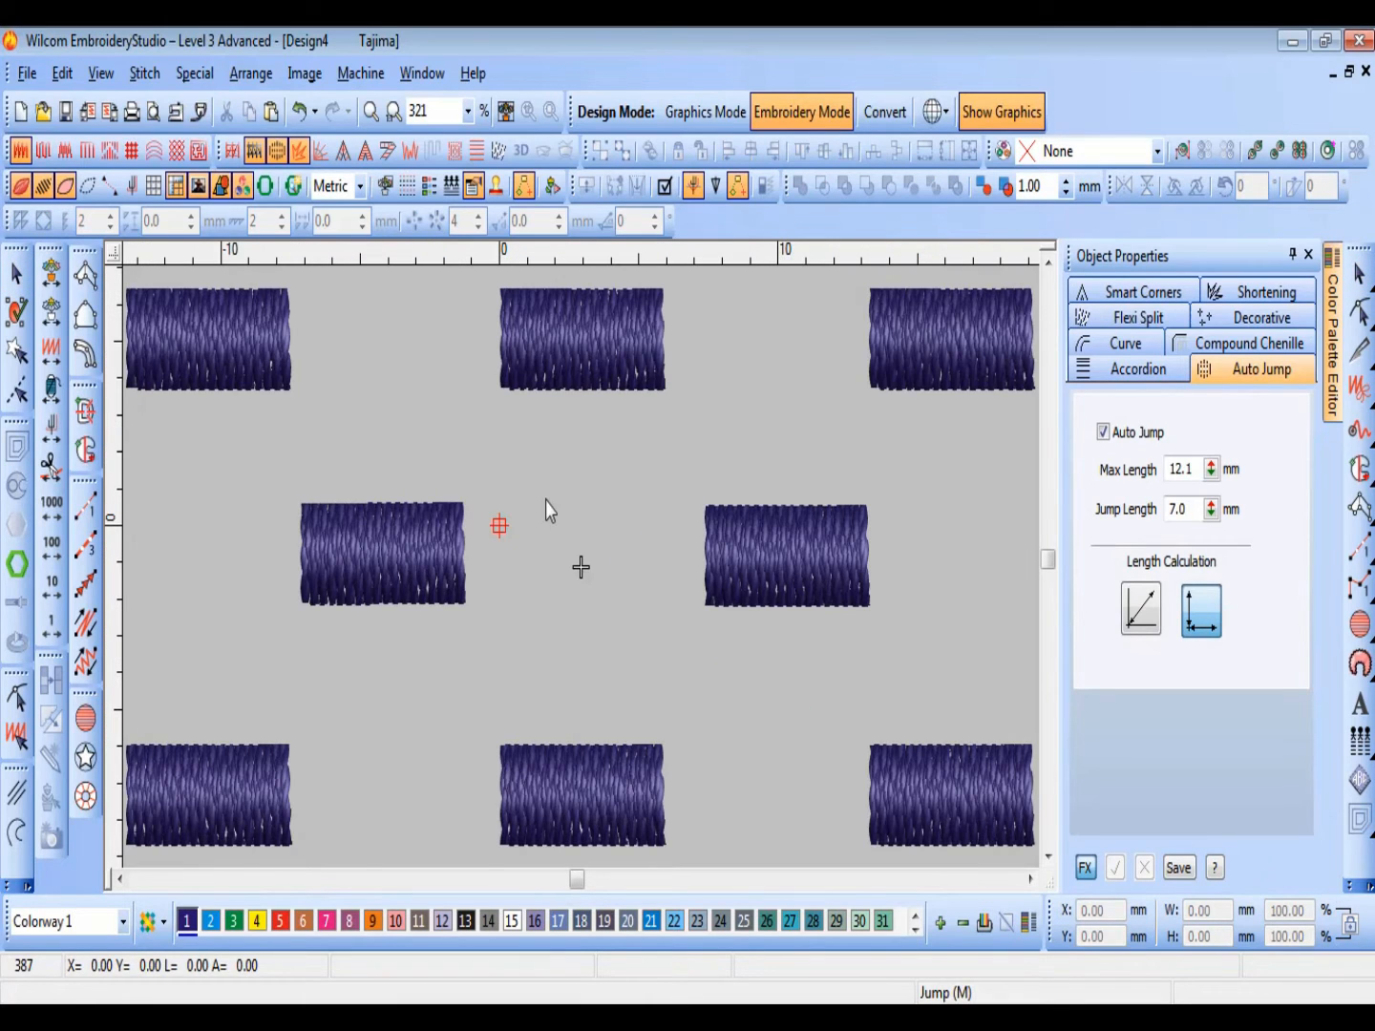
pyautogui.click(564, 386)
pyautogui.click(563, 457)
pyautogui.hotkey('ctrl', 'a')
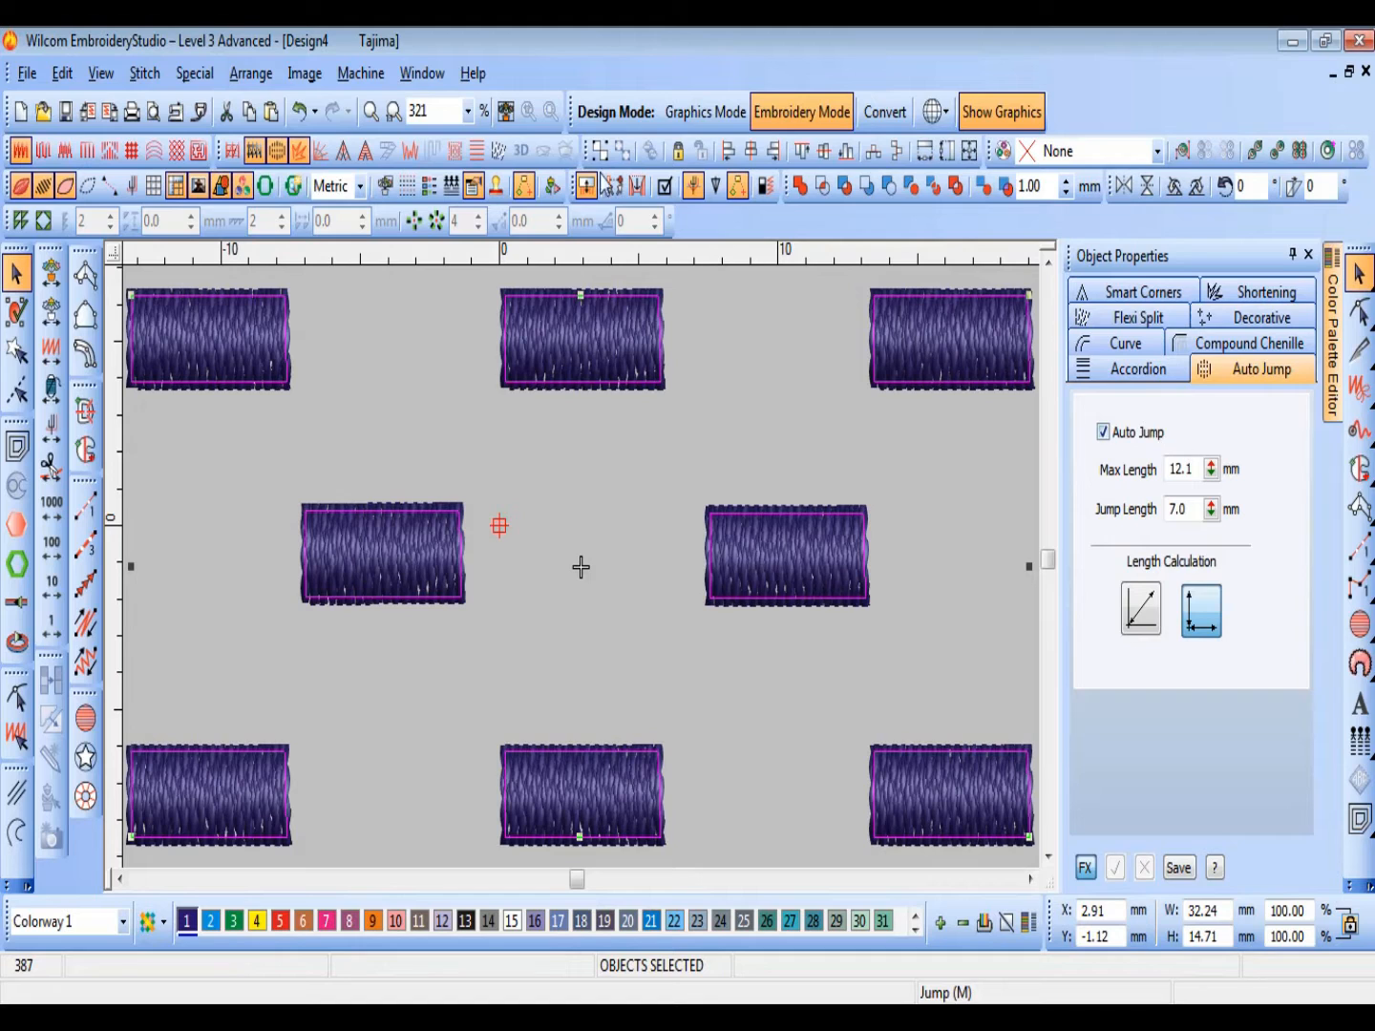
pyautogui.rightClick(20, 151)
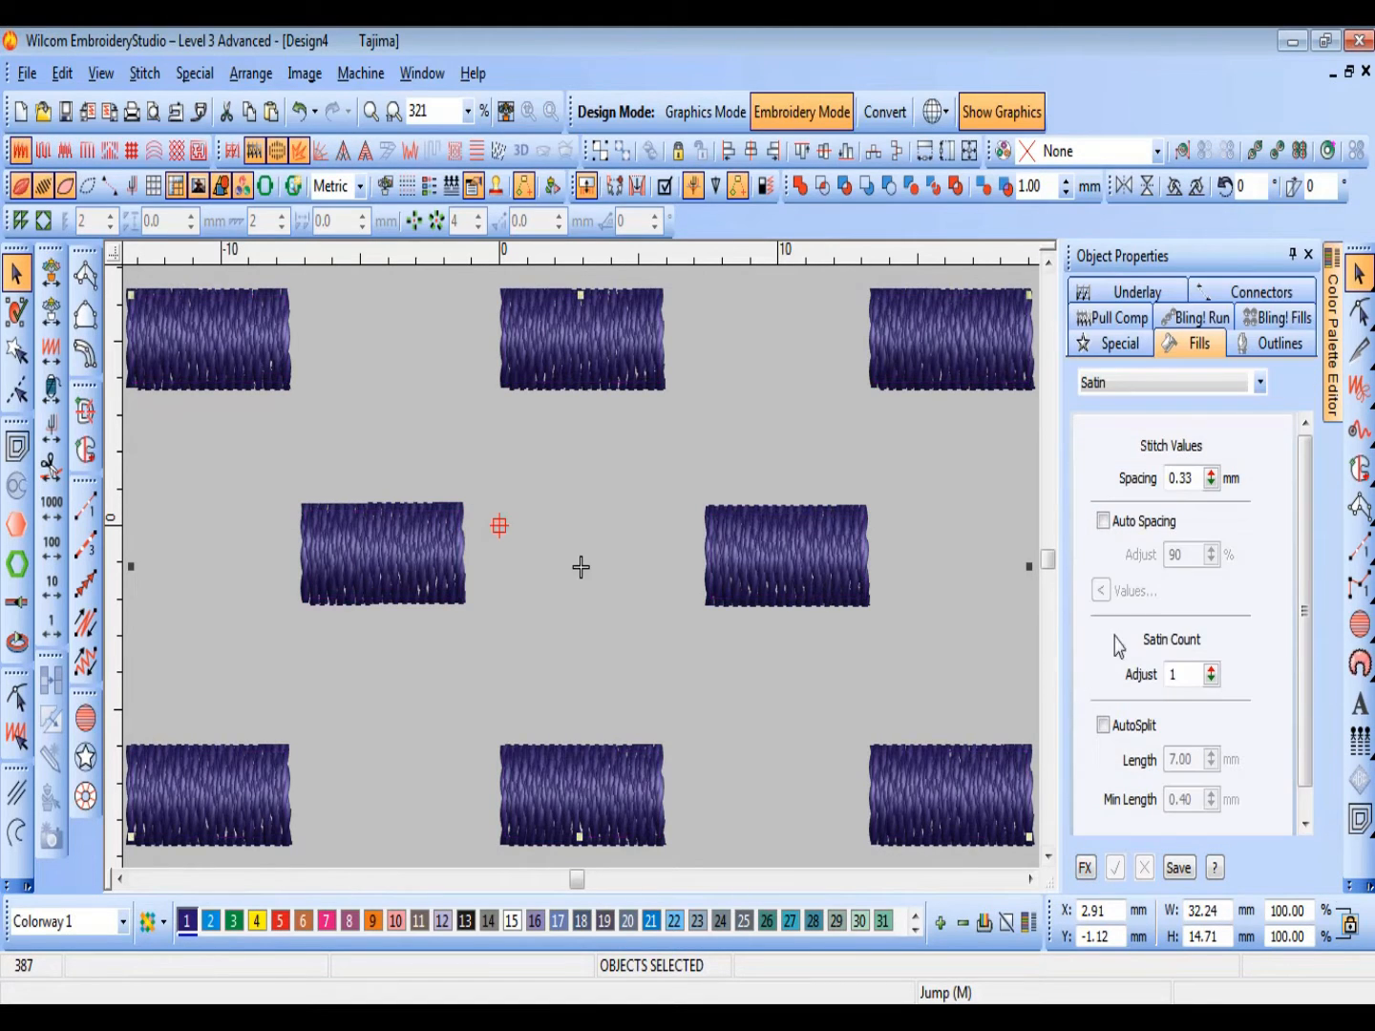
pyautogui.doubleClick(1182, 476)
pyautogui.write('.')
pyautogui.press('Return')
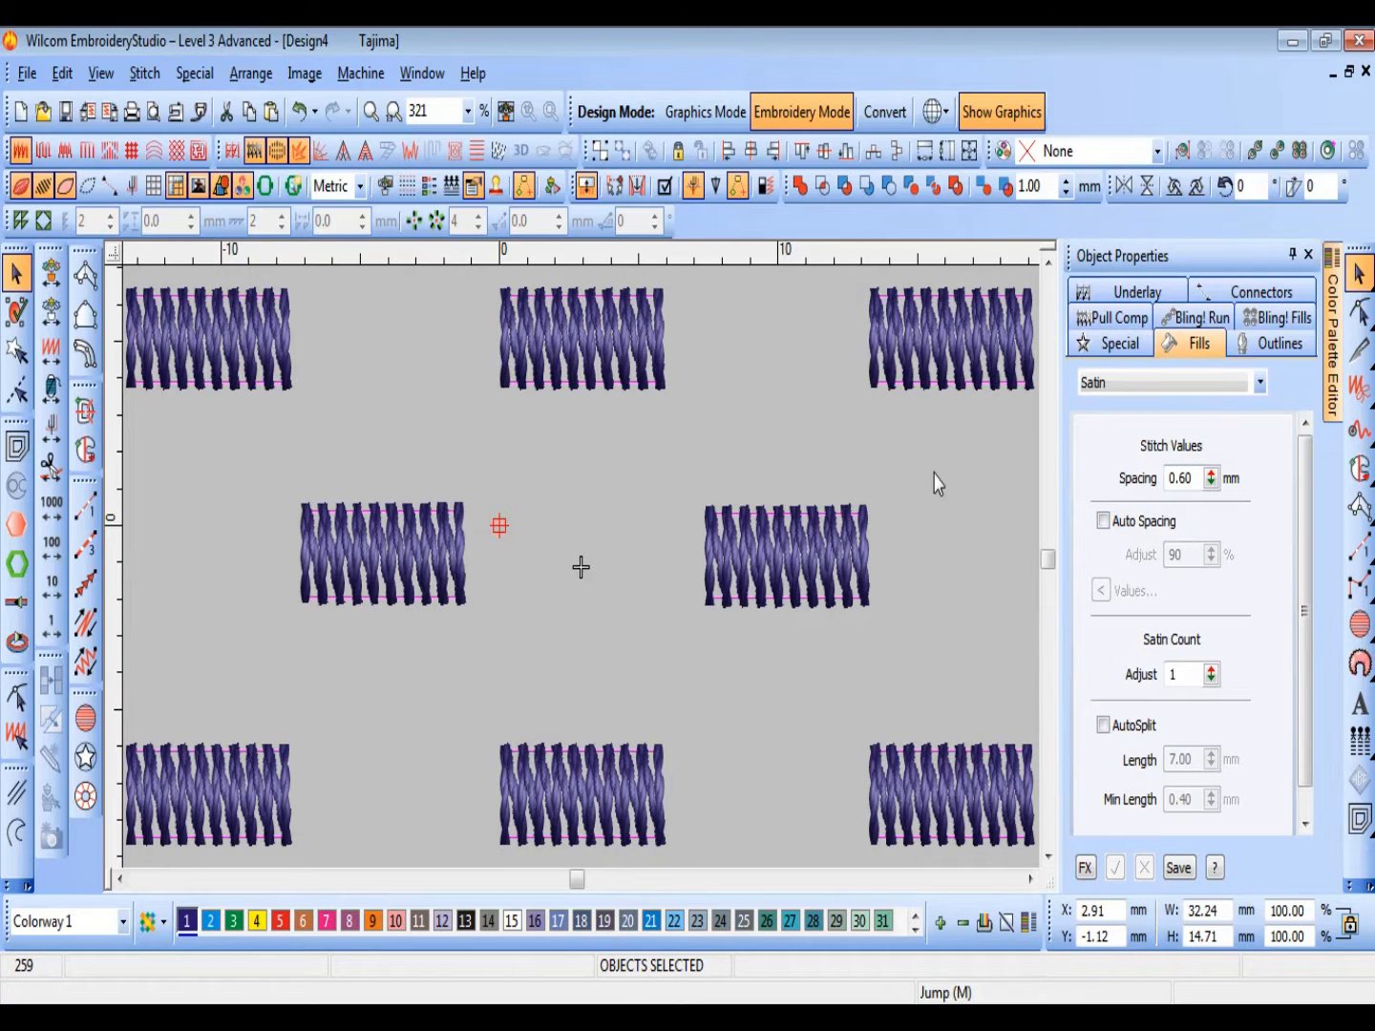
pyautogui.press('Escape')
# Step: Compare the blocks' stitches with TrueView switched off and back on
pyautogui.click(266, 353)
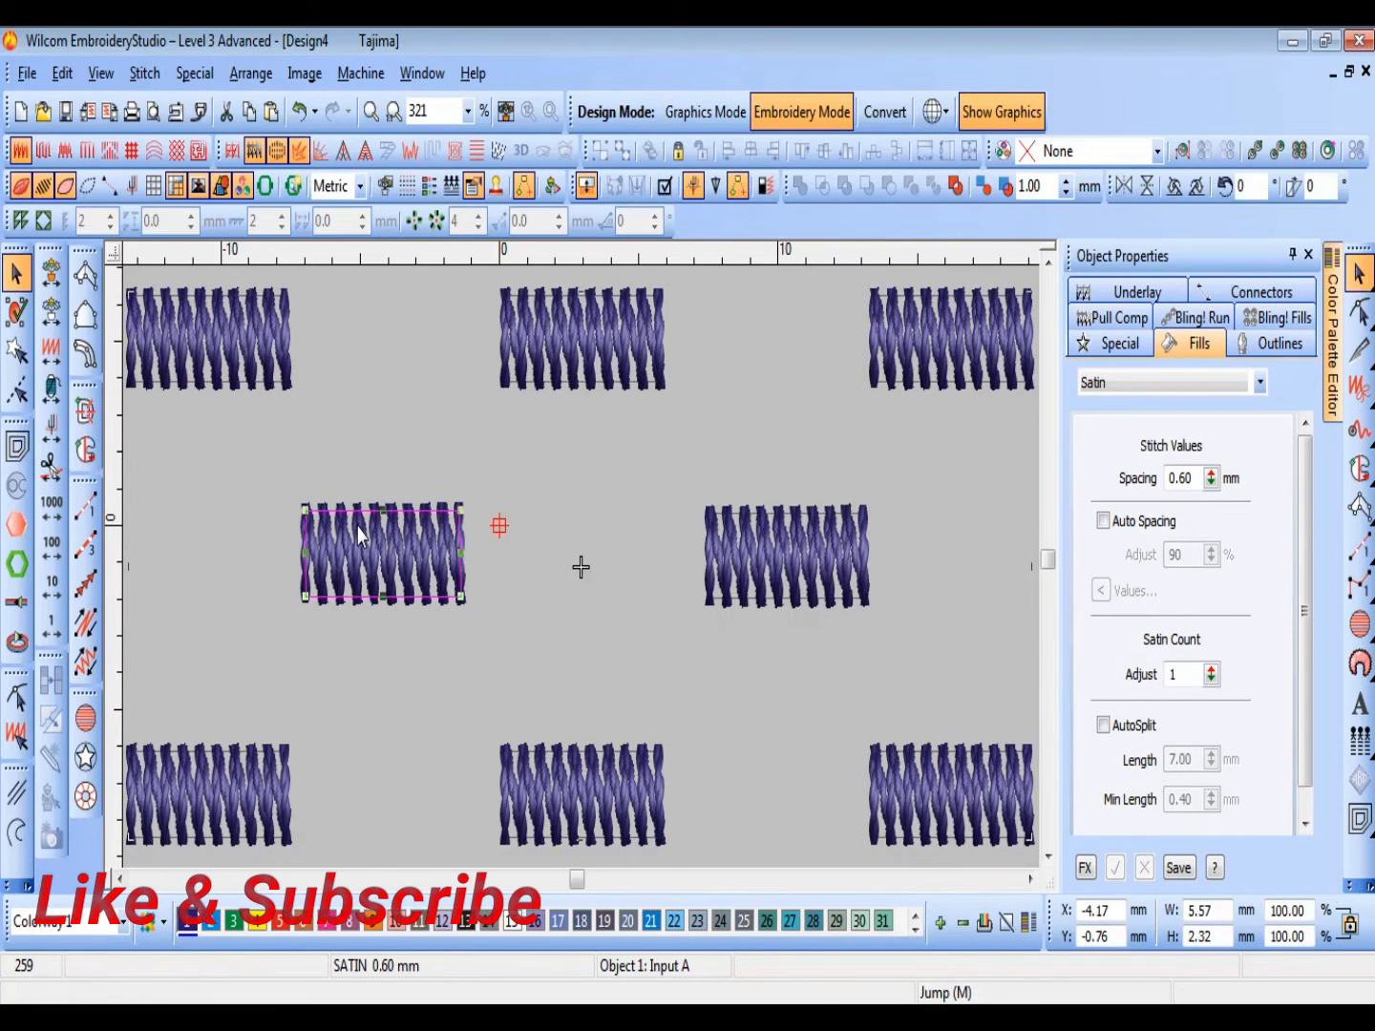
pyautogui.press('Escape')
pyautogui.press('t')
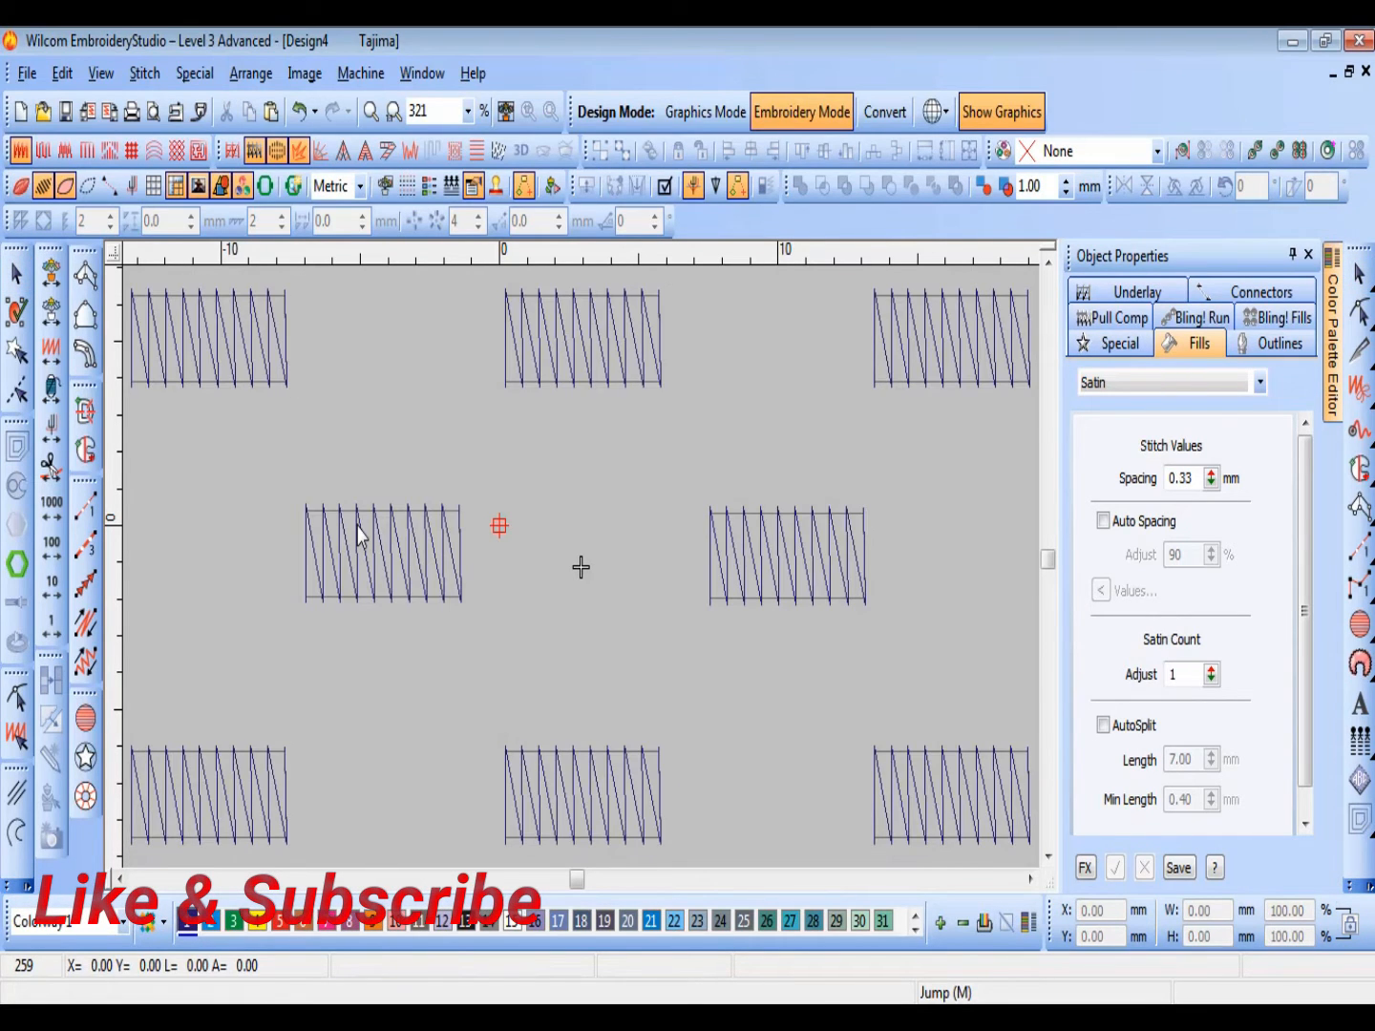
pyautogui.press('t')
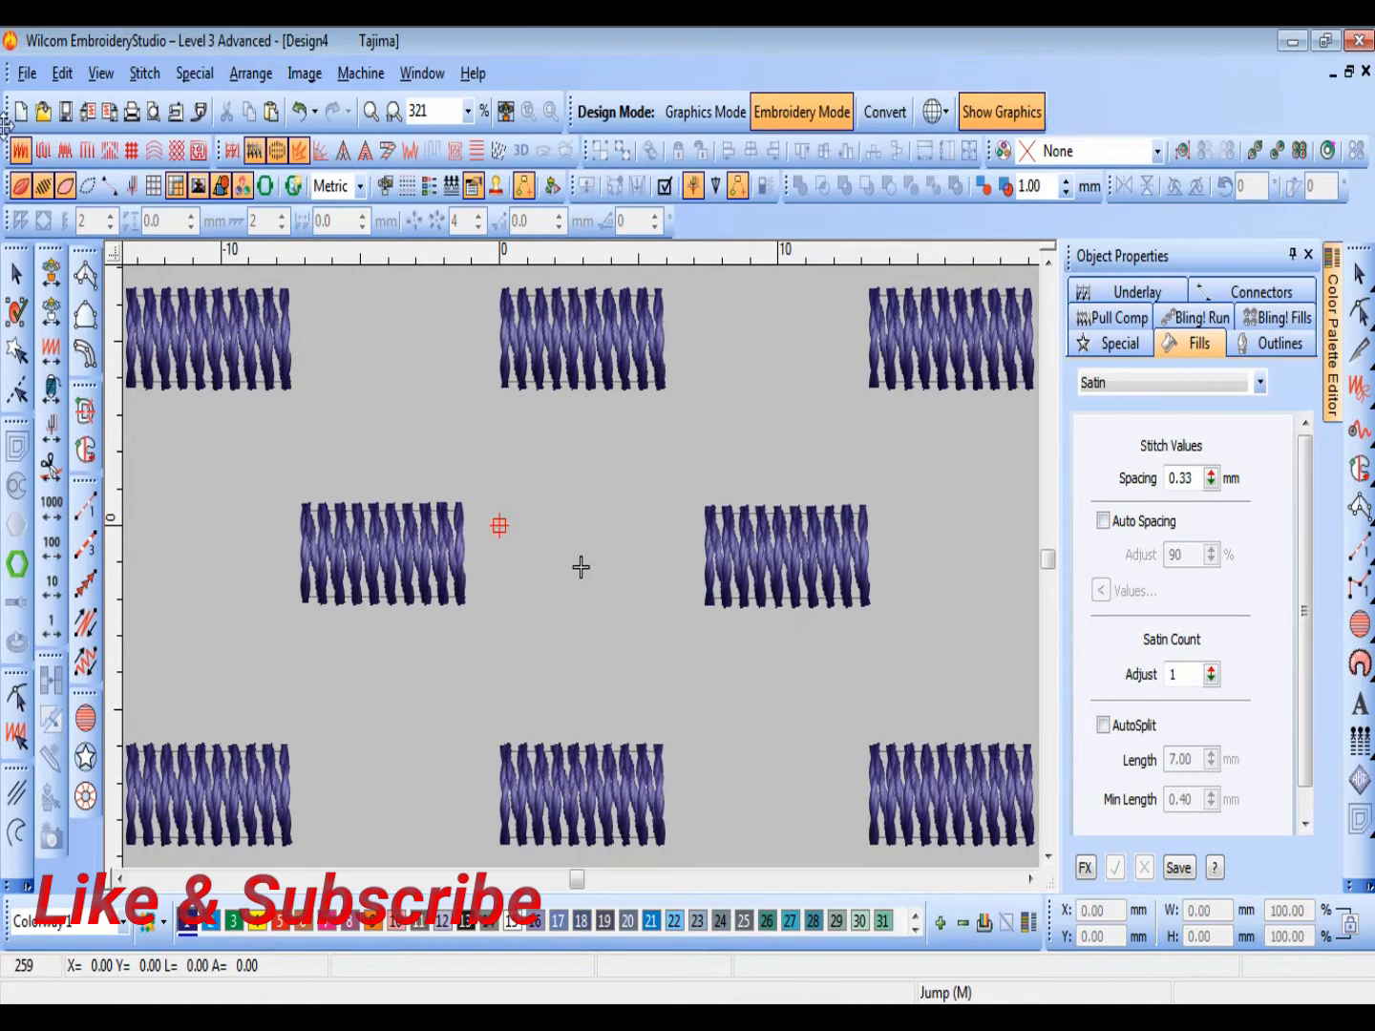
# Step: Toggle Show Stitches off and on, and display the blocks as plain stitch lines without TrueView
pyautogui.click(38, 190)
pyautogui.click(38, 189)
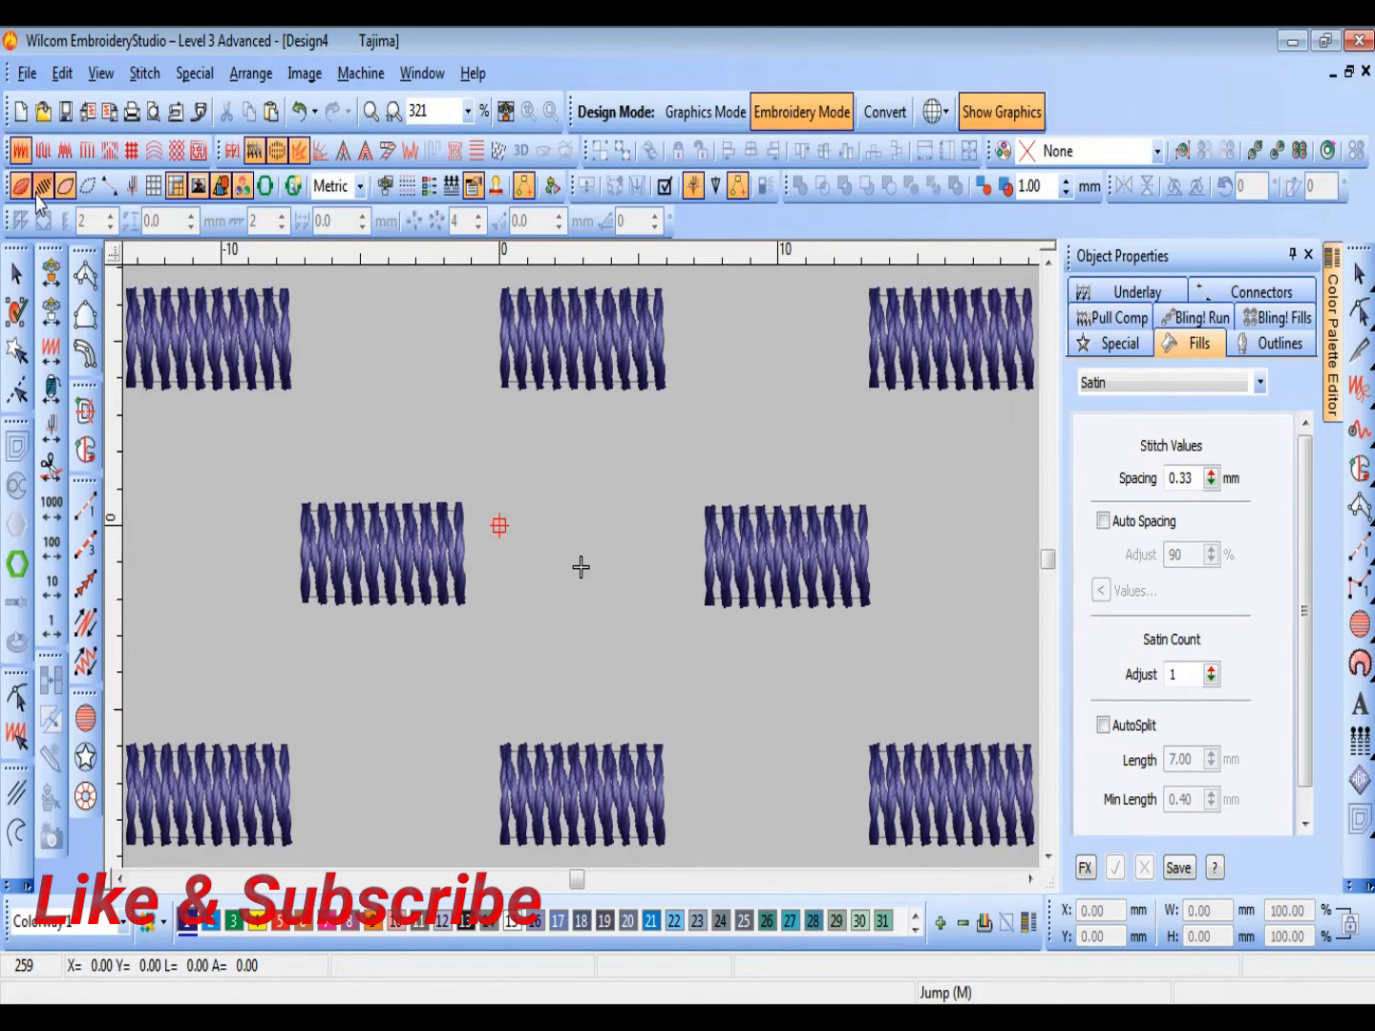
pyautogui.click(243, 357)
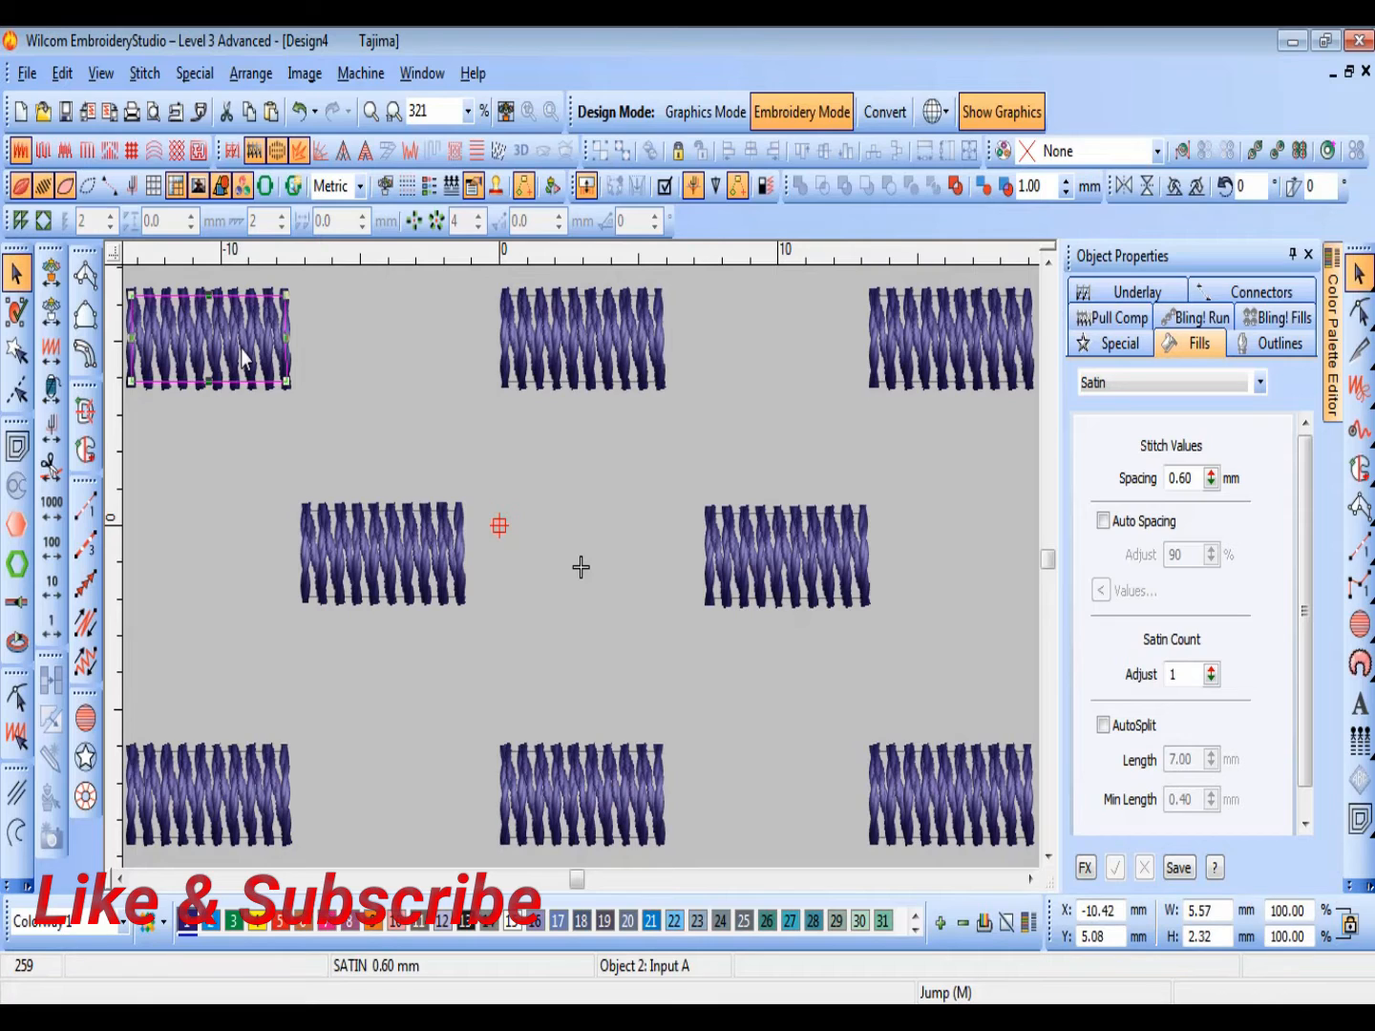
pyautogui.press('Escape')
pyautogui.click(46, 196)
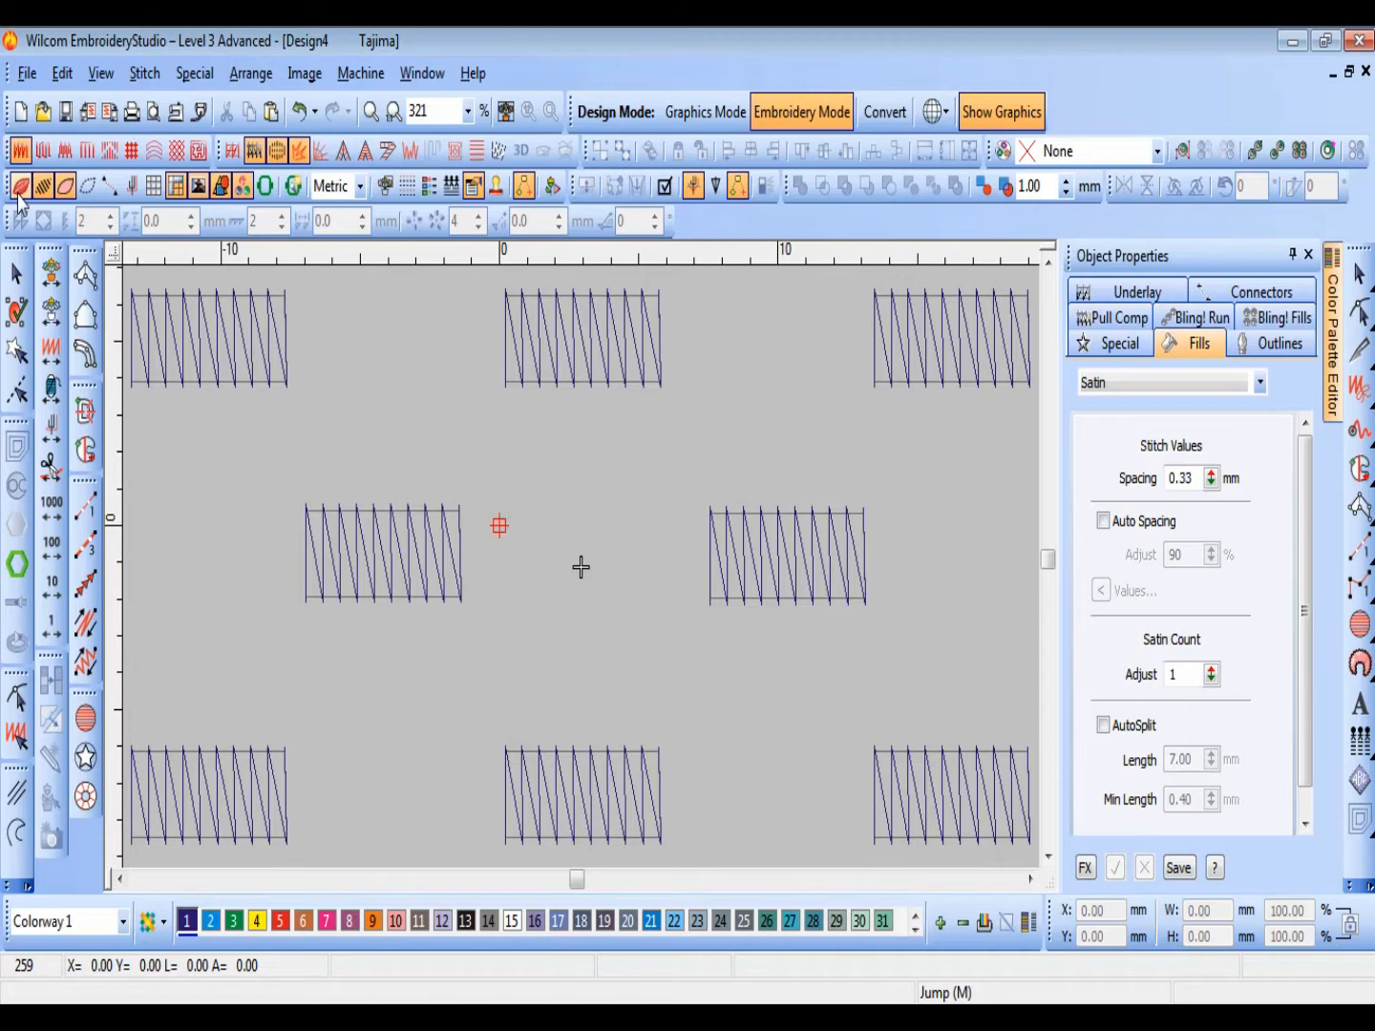
# Step: Hide the stitches to leave only the block outlines, and toggle the outlines off and back on
pyautogui.click(594, 386)
pyautogui.press('Escape')
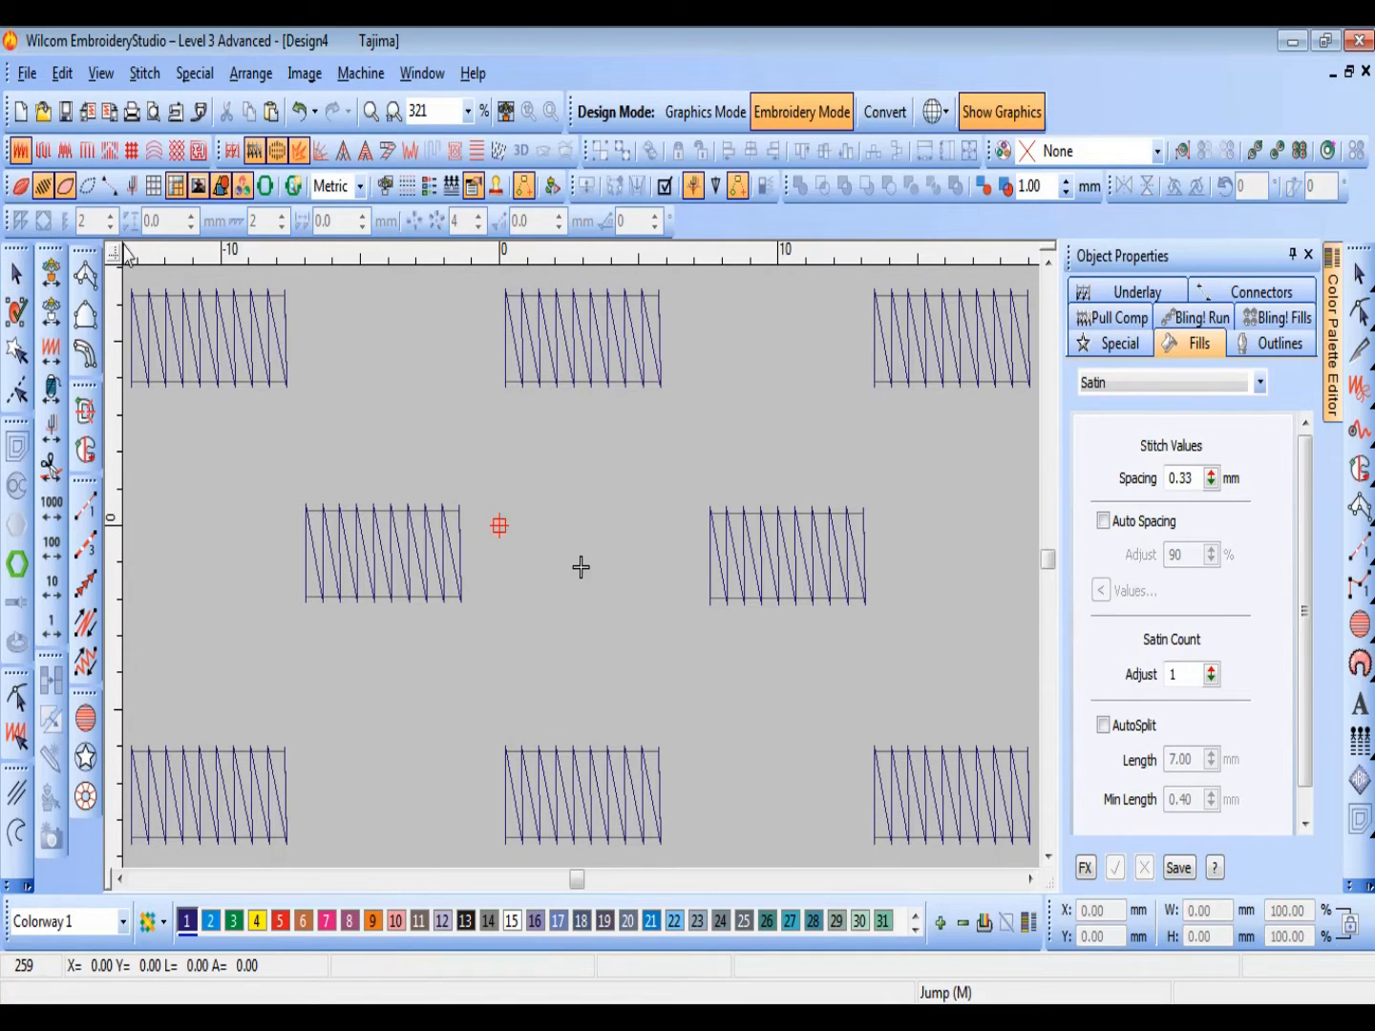
pyautogui.click(39, 192)
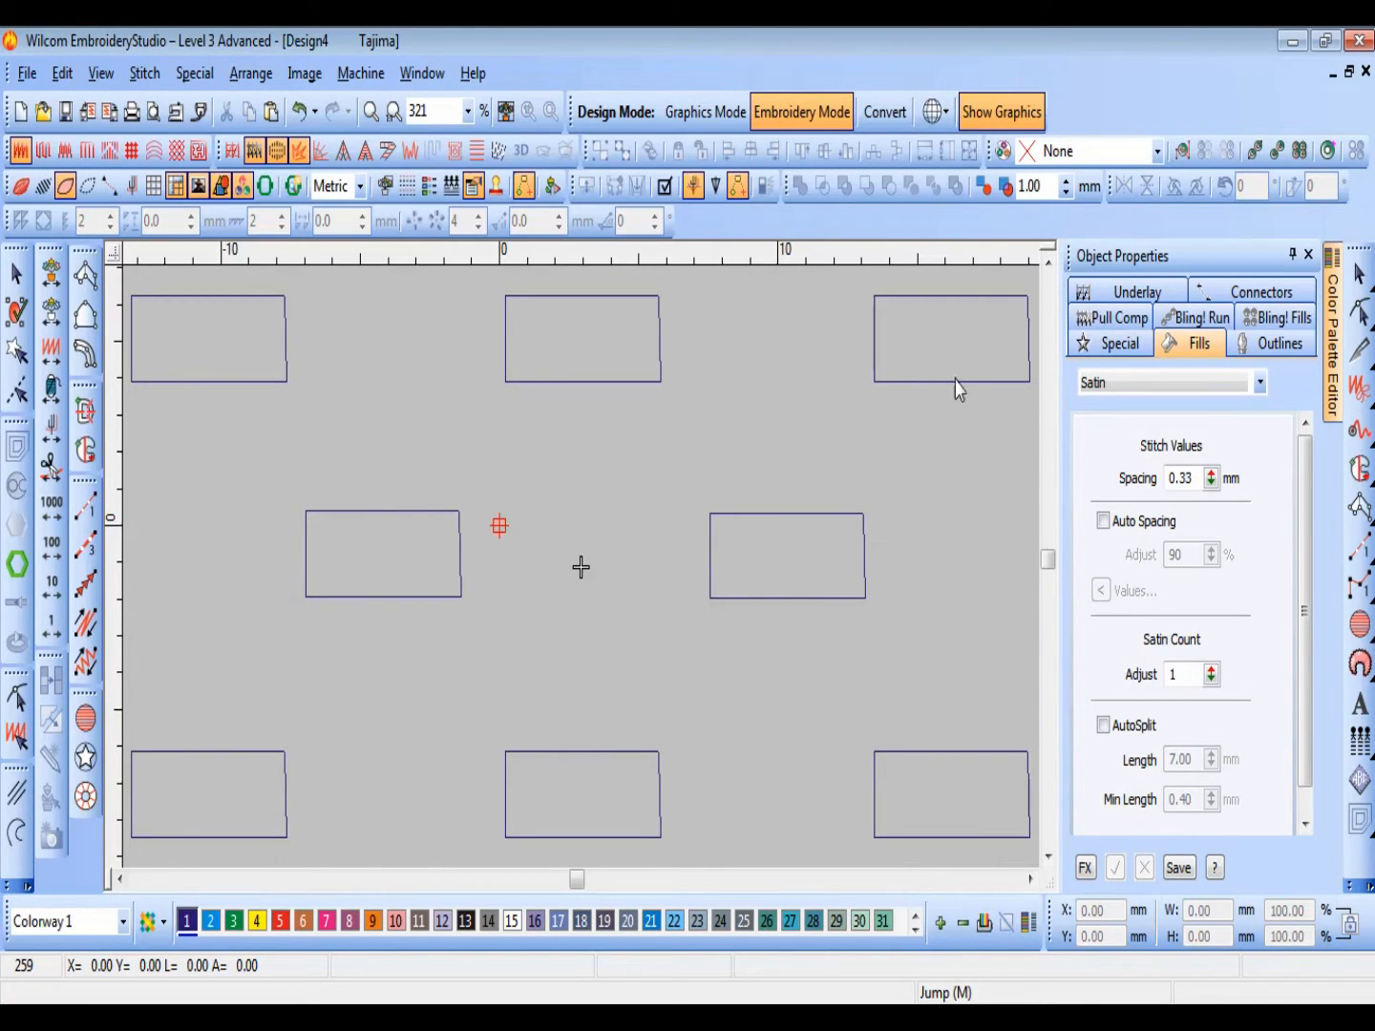
pyautogui.click(624, 383)
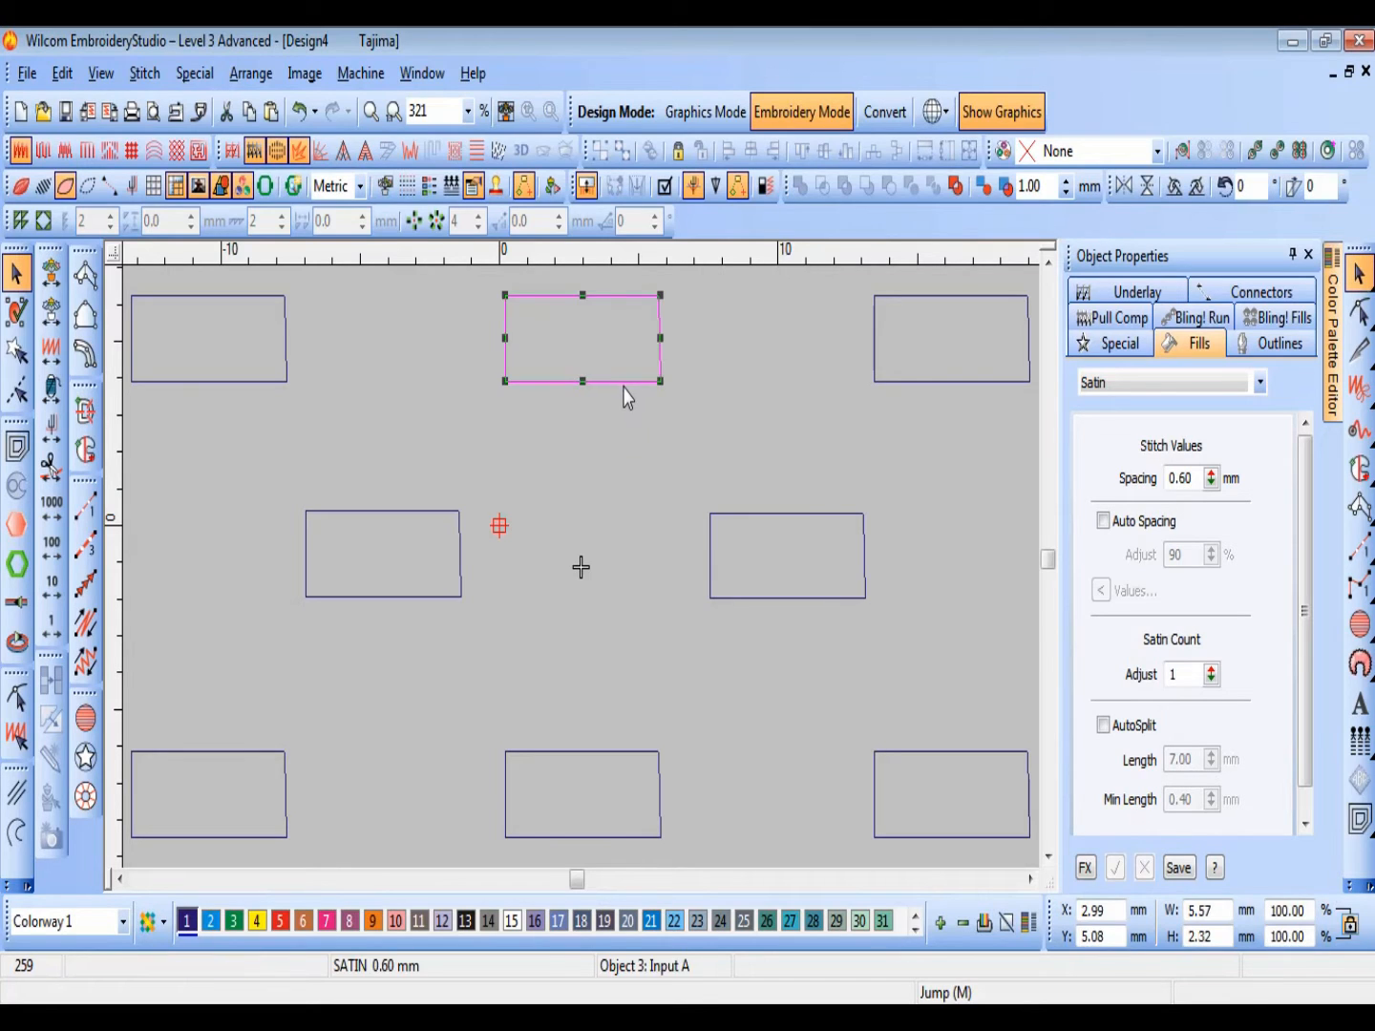
pyautogui.click(496, 377)
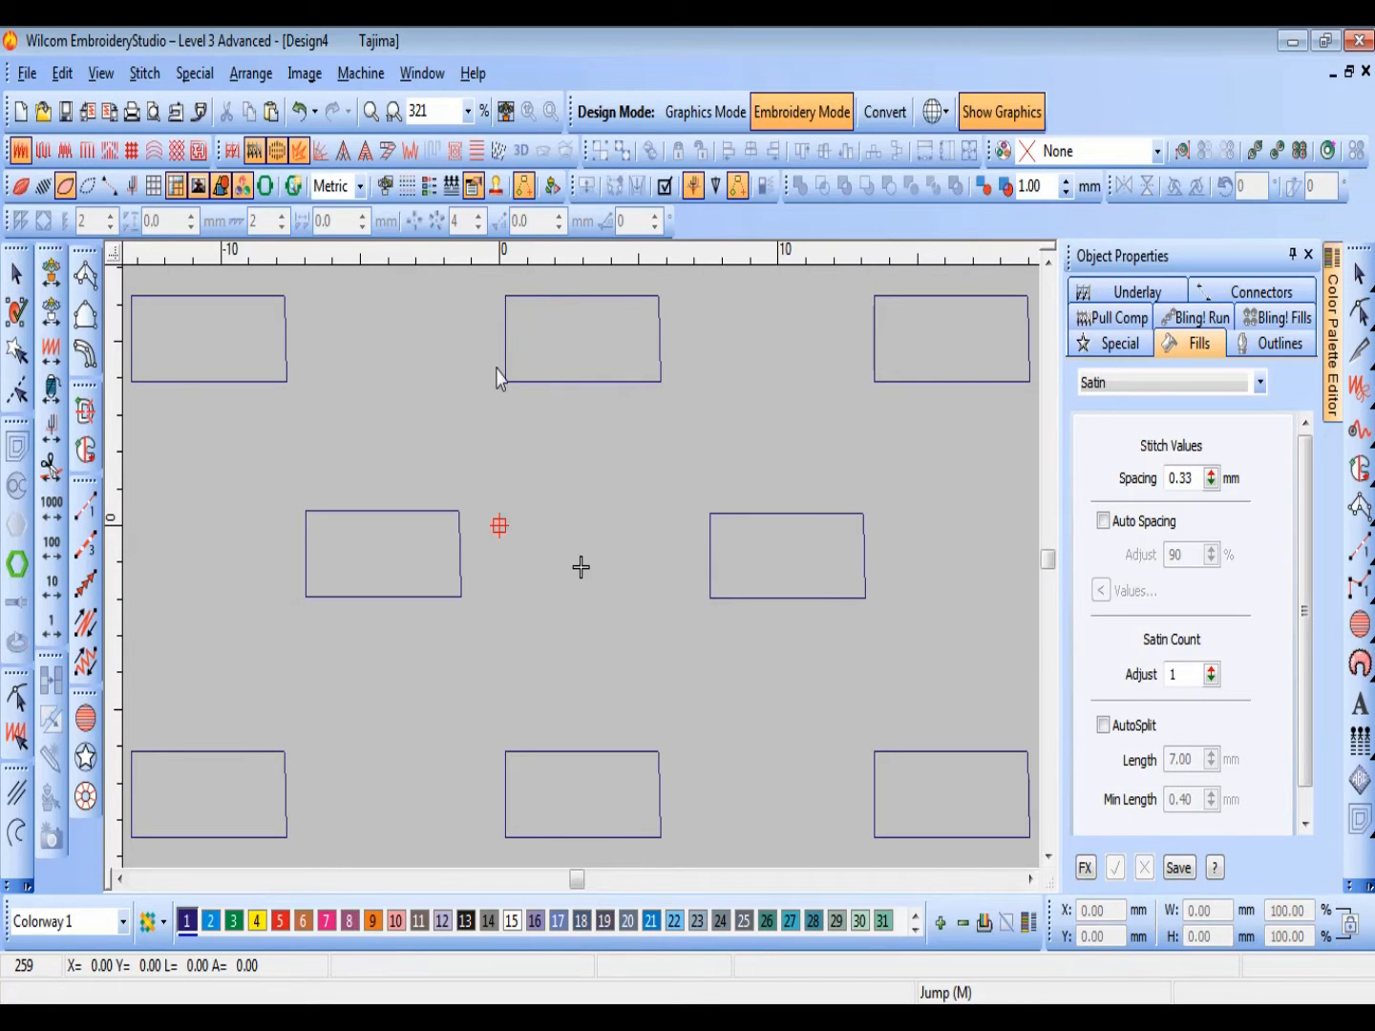
pyautogui.click(65, 187)
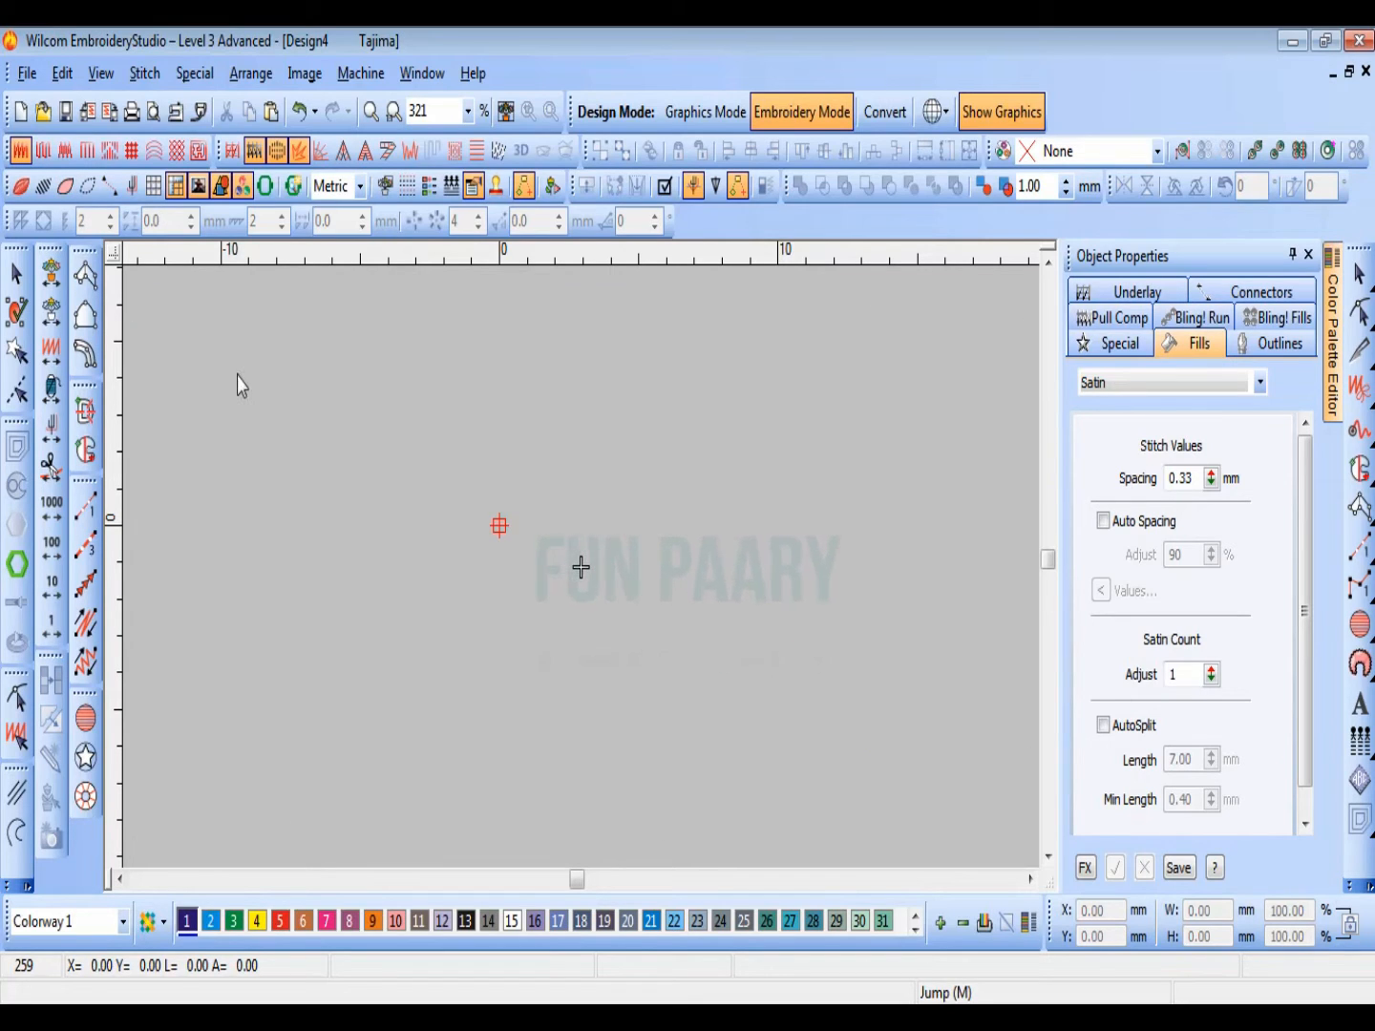
pyautogui.click(65, 187)
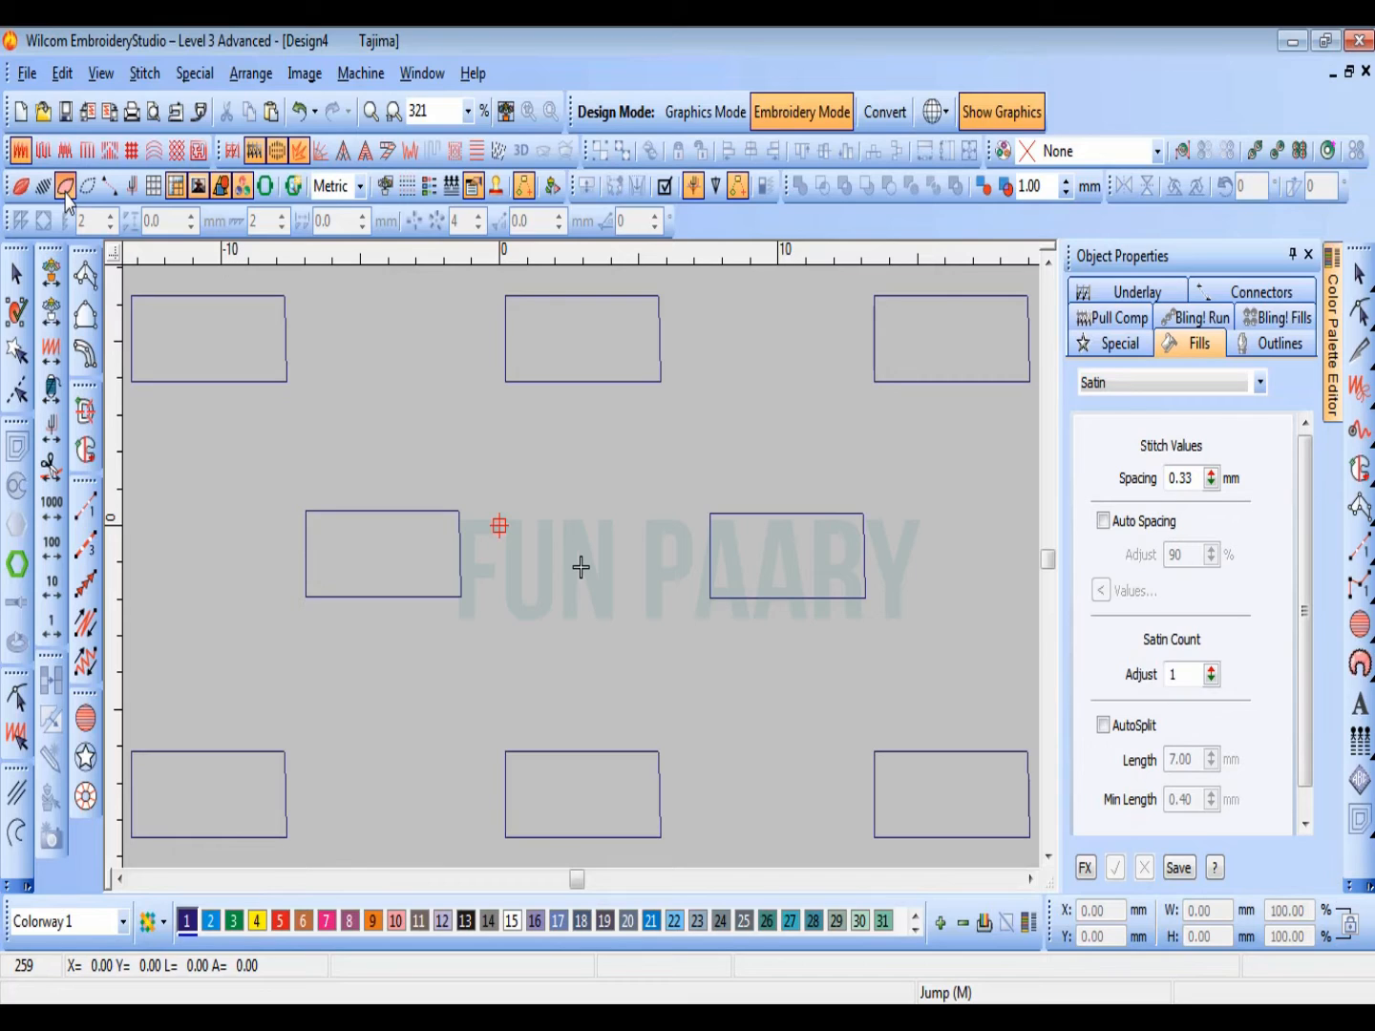
# Step: Show the needle points on all blocks and examine them along the lower edge of the upper middle block
pyautogui.click(87, 188)
pyautogui.press('z')
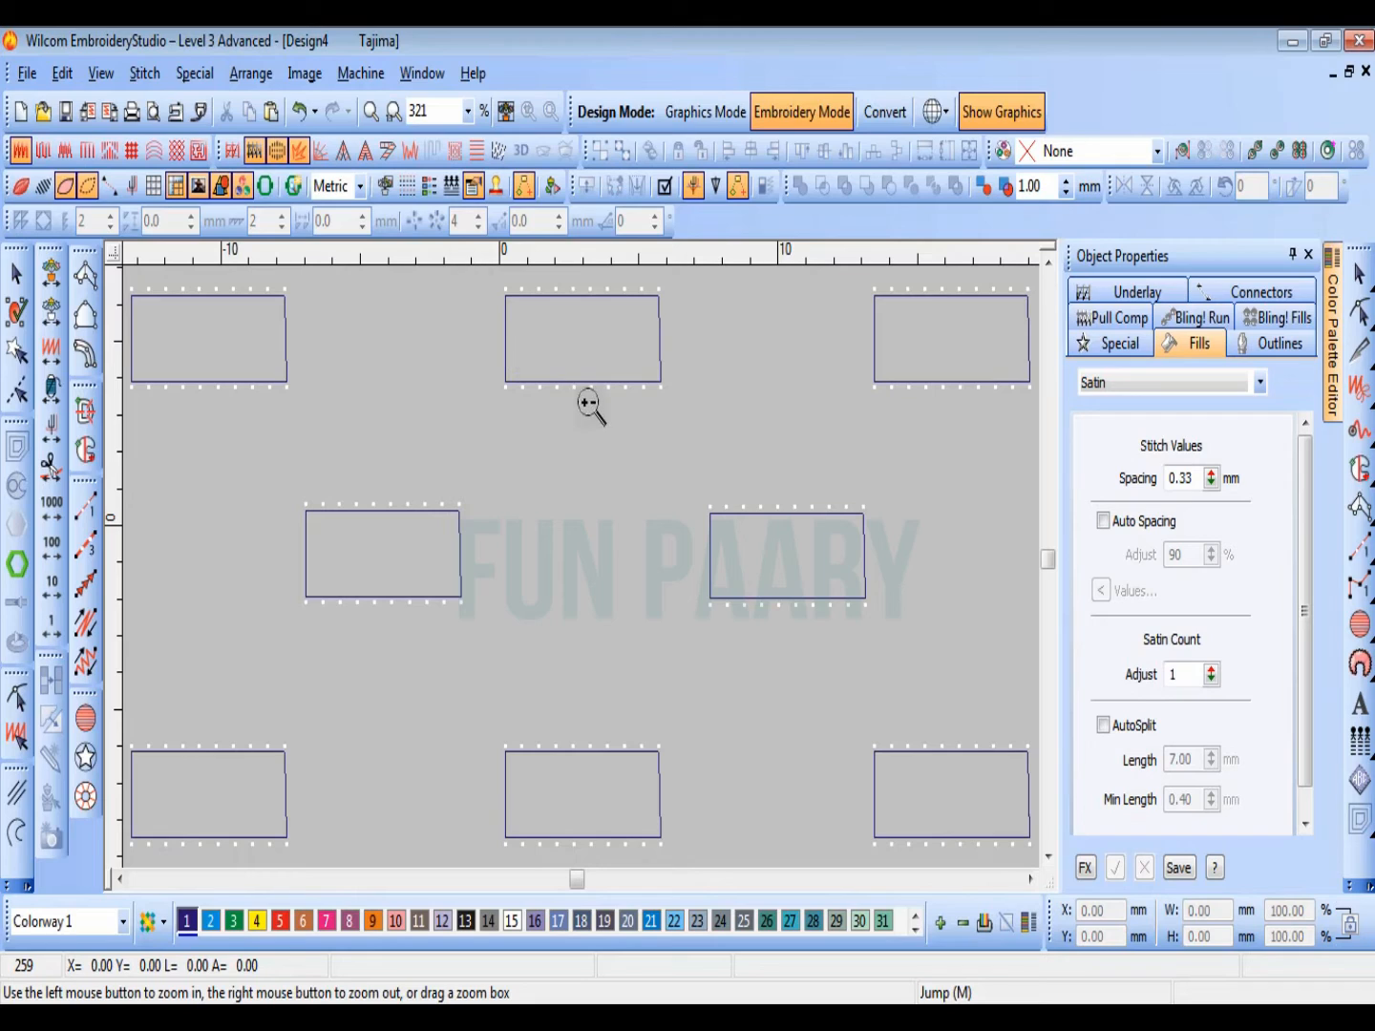
pyautogui.moveTo(507, 331); pyautogui.dragTo(668, 408)
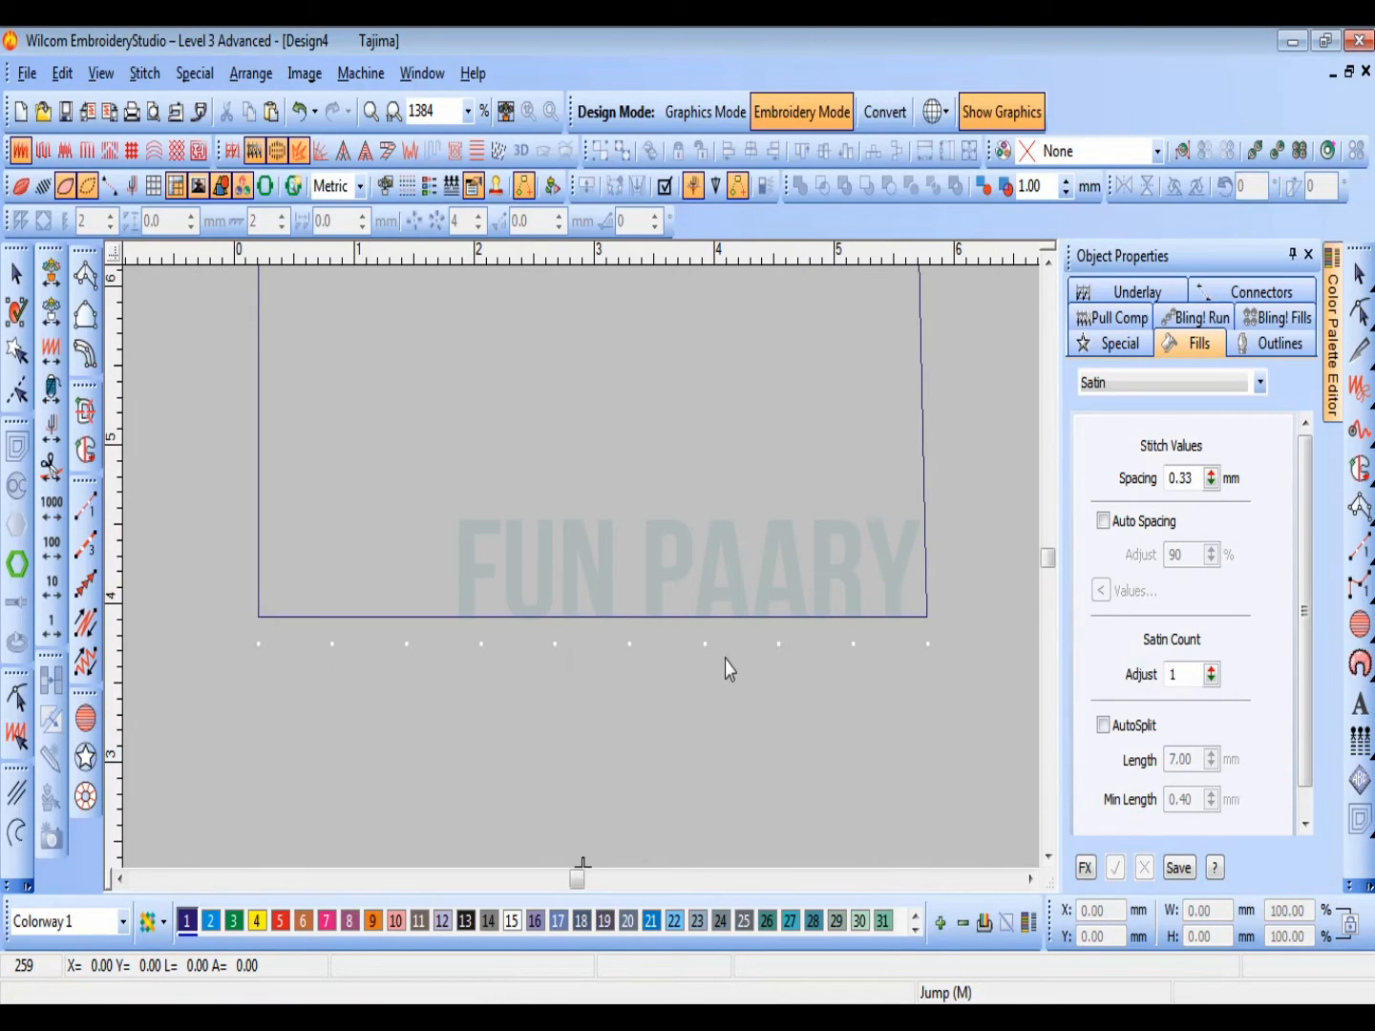
pyautogui.hotkey('shift', 'z')
pyautogui.hotkey('shift', 'z')
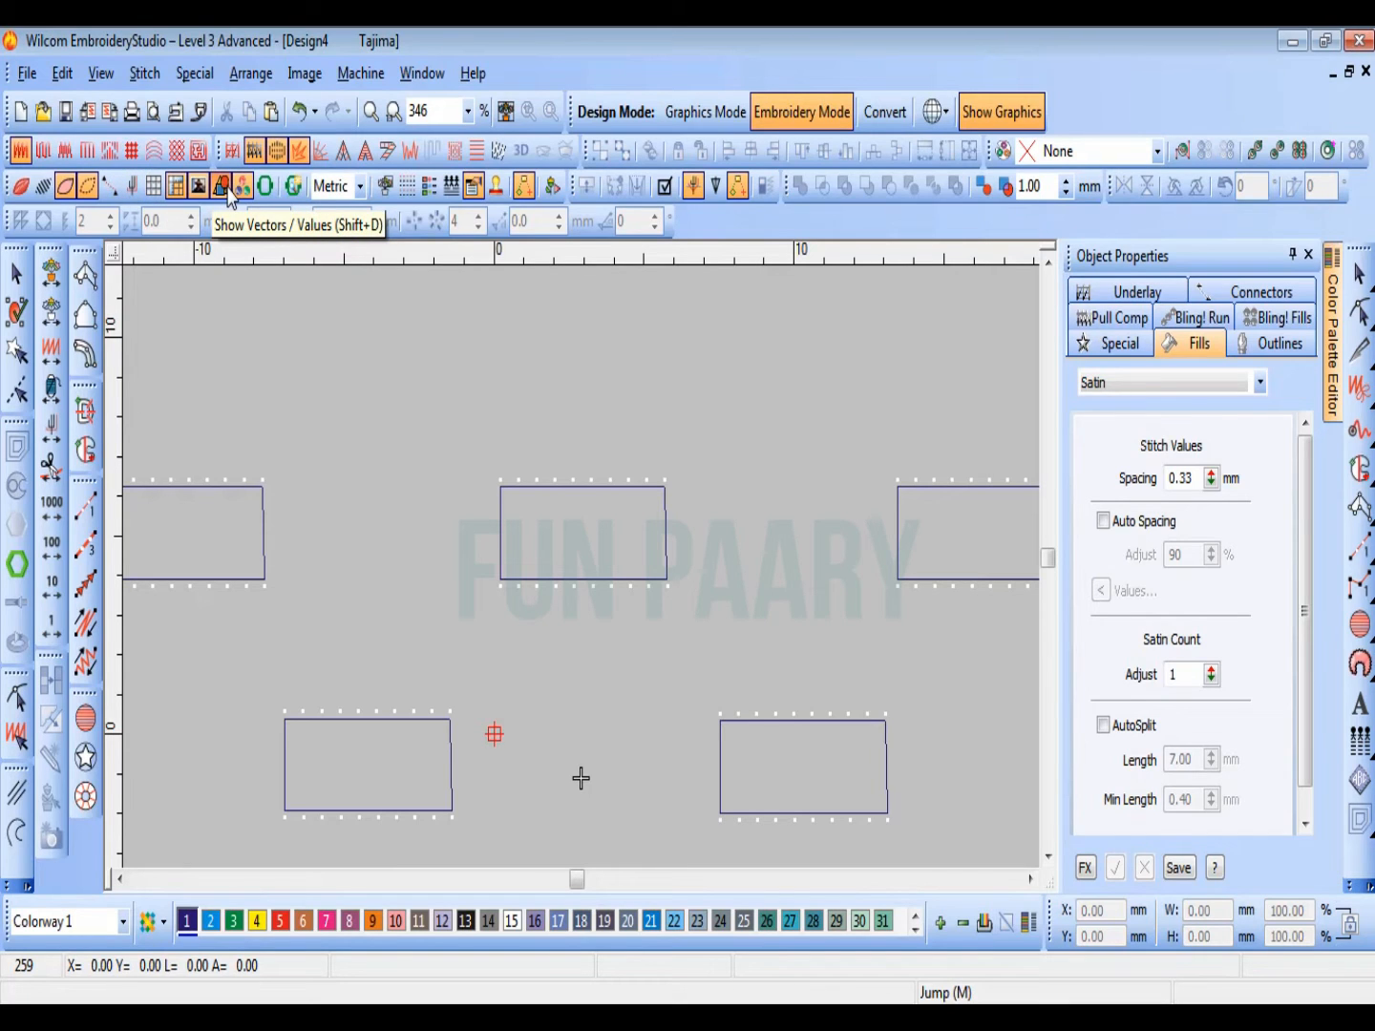
# Step: Switch to WordPad to review the column shape tools section of the outline, covering the Input A, B and C tools
pyautogui.press('0')
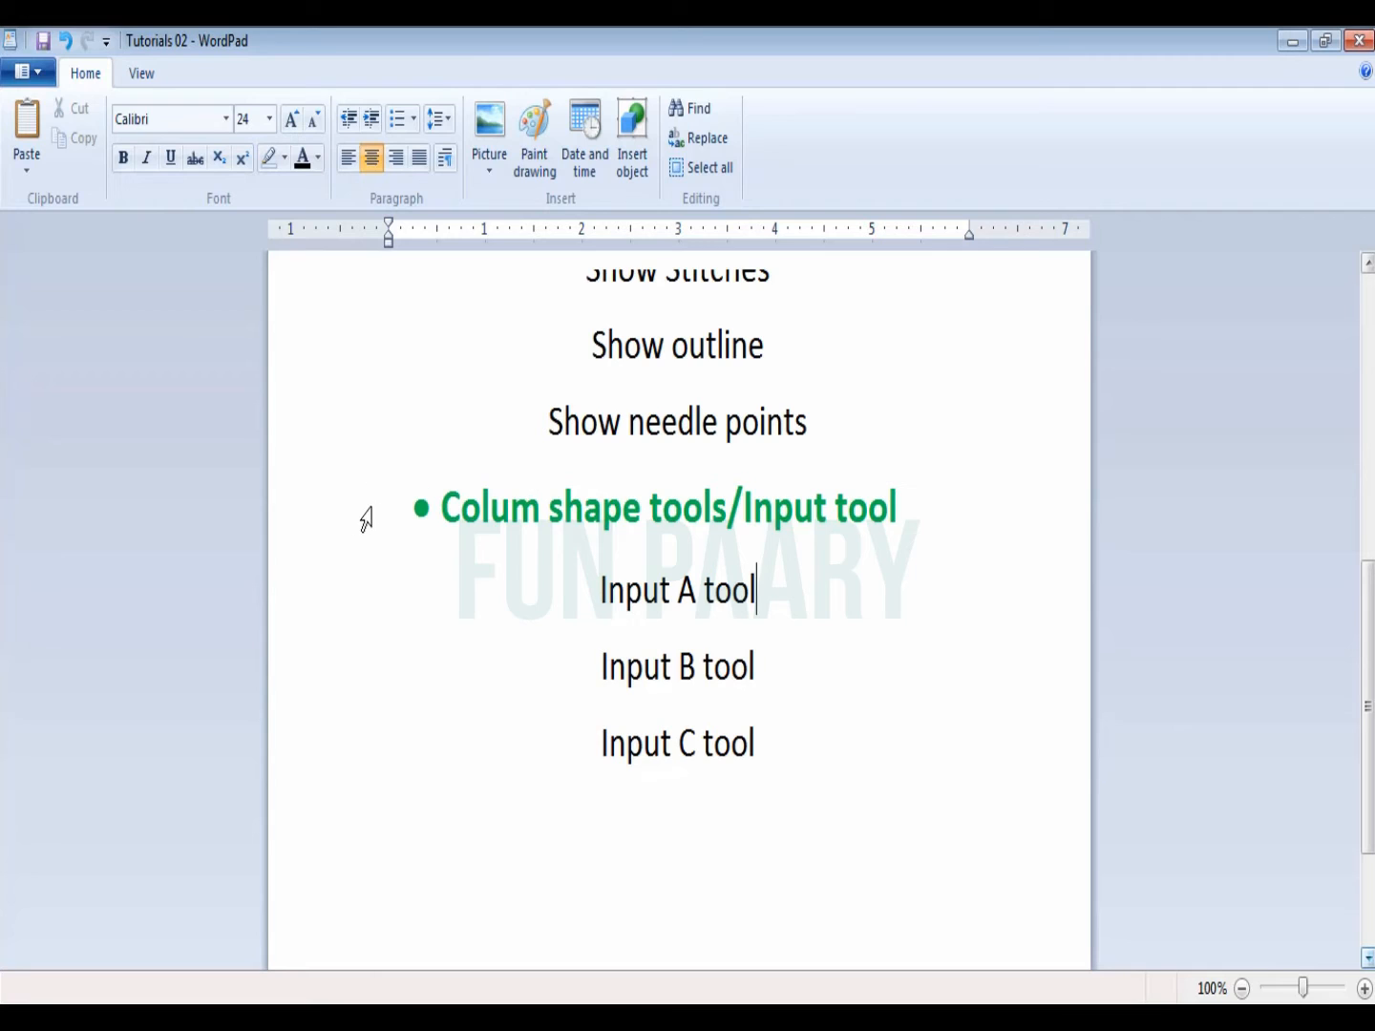
pyautogui.click(363, 528)
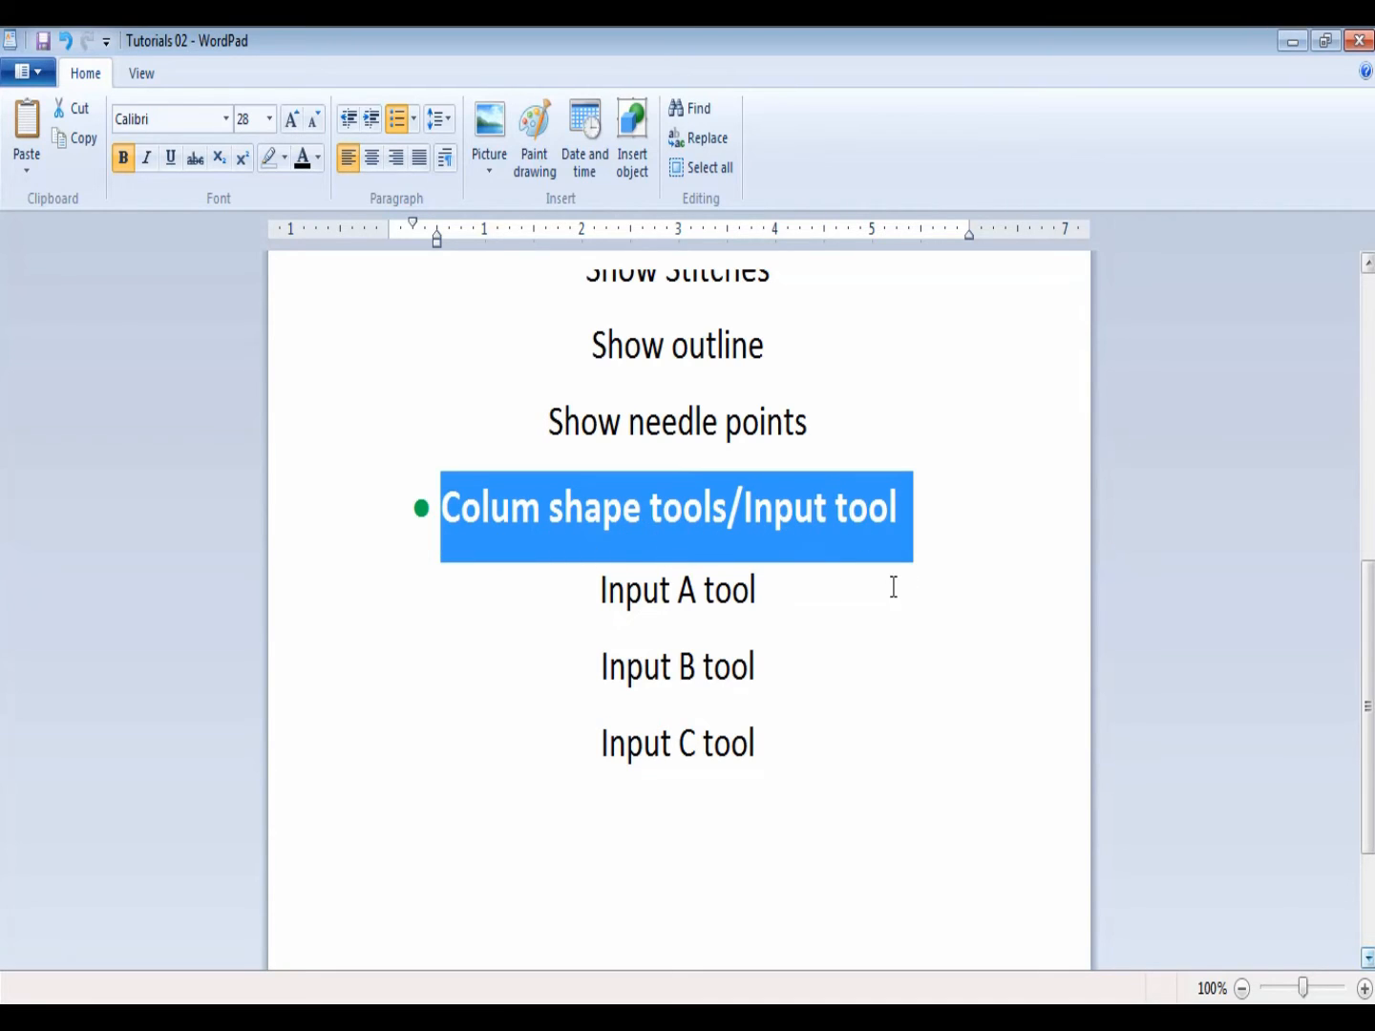
pyautogui.click(811, 590)
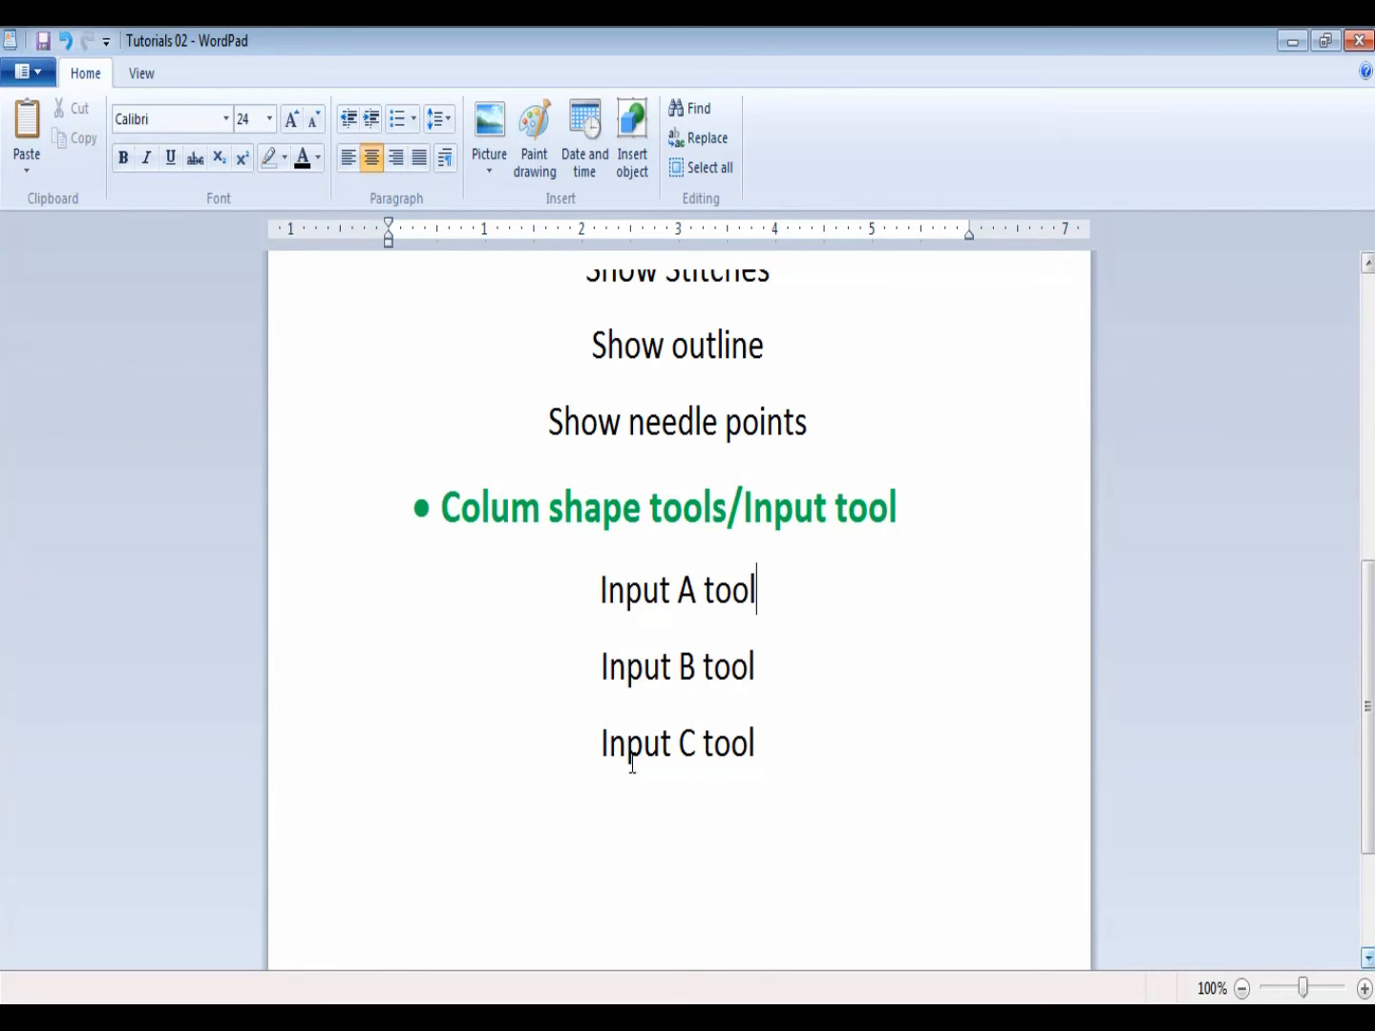
pyautogui.scroll(1, 684, 477)
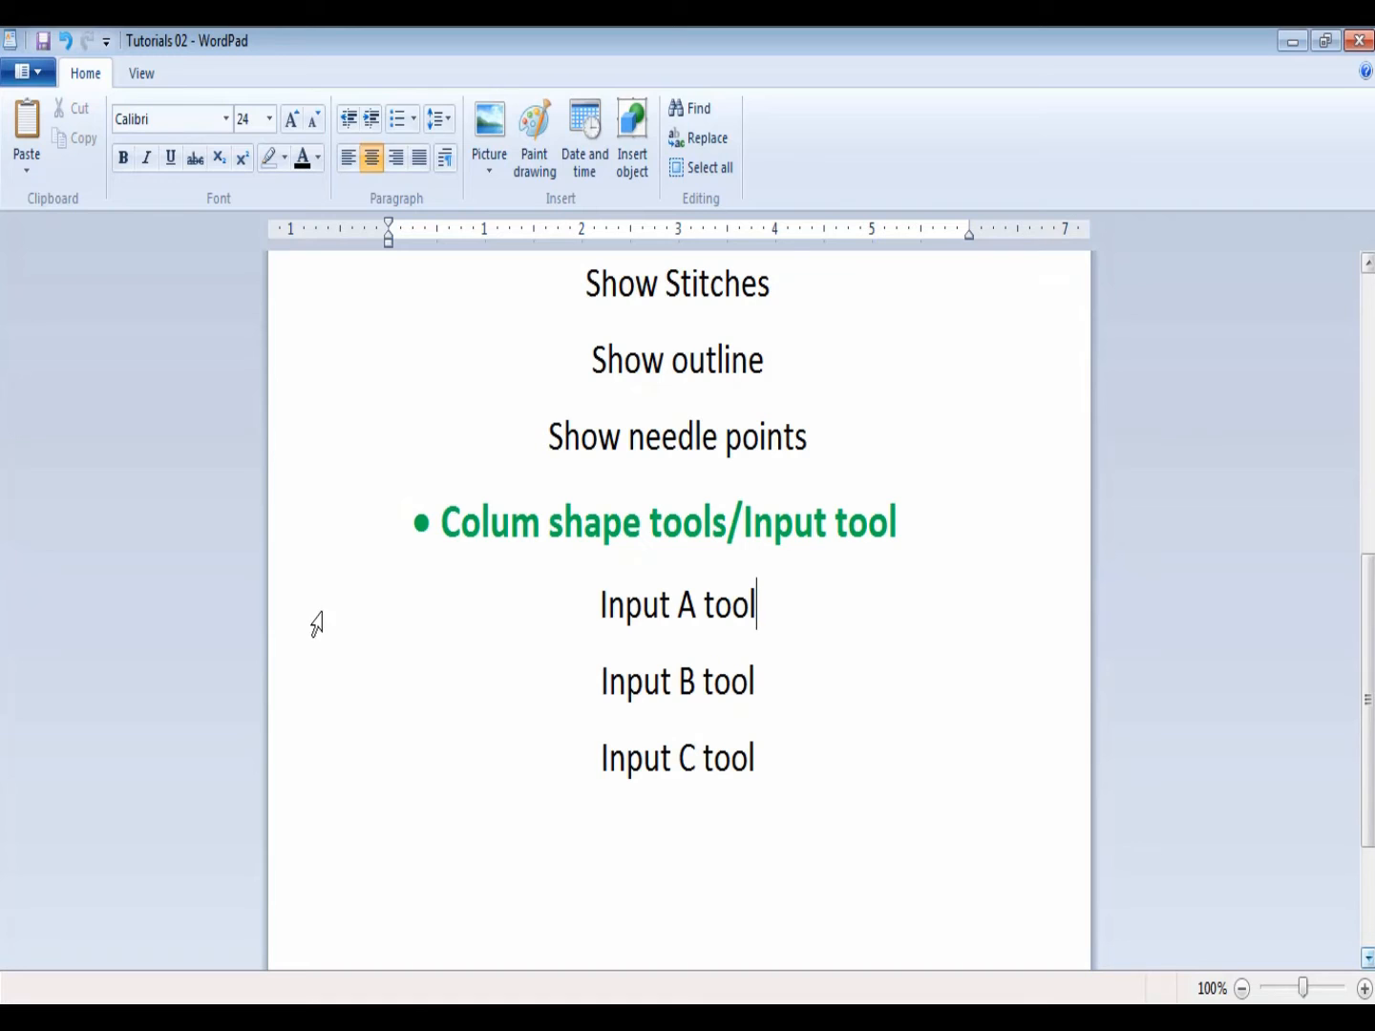
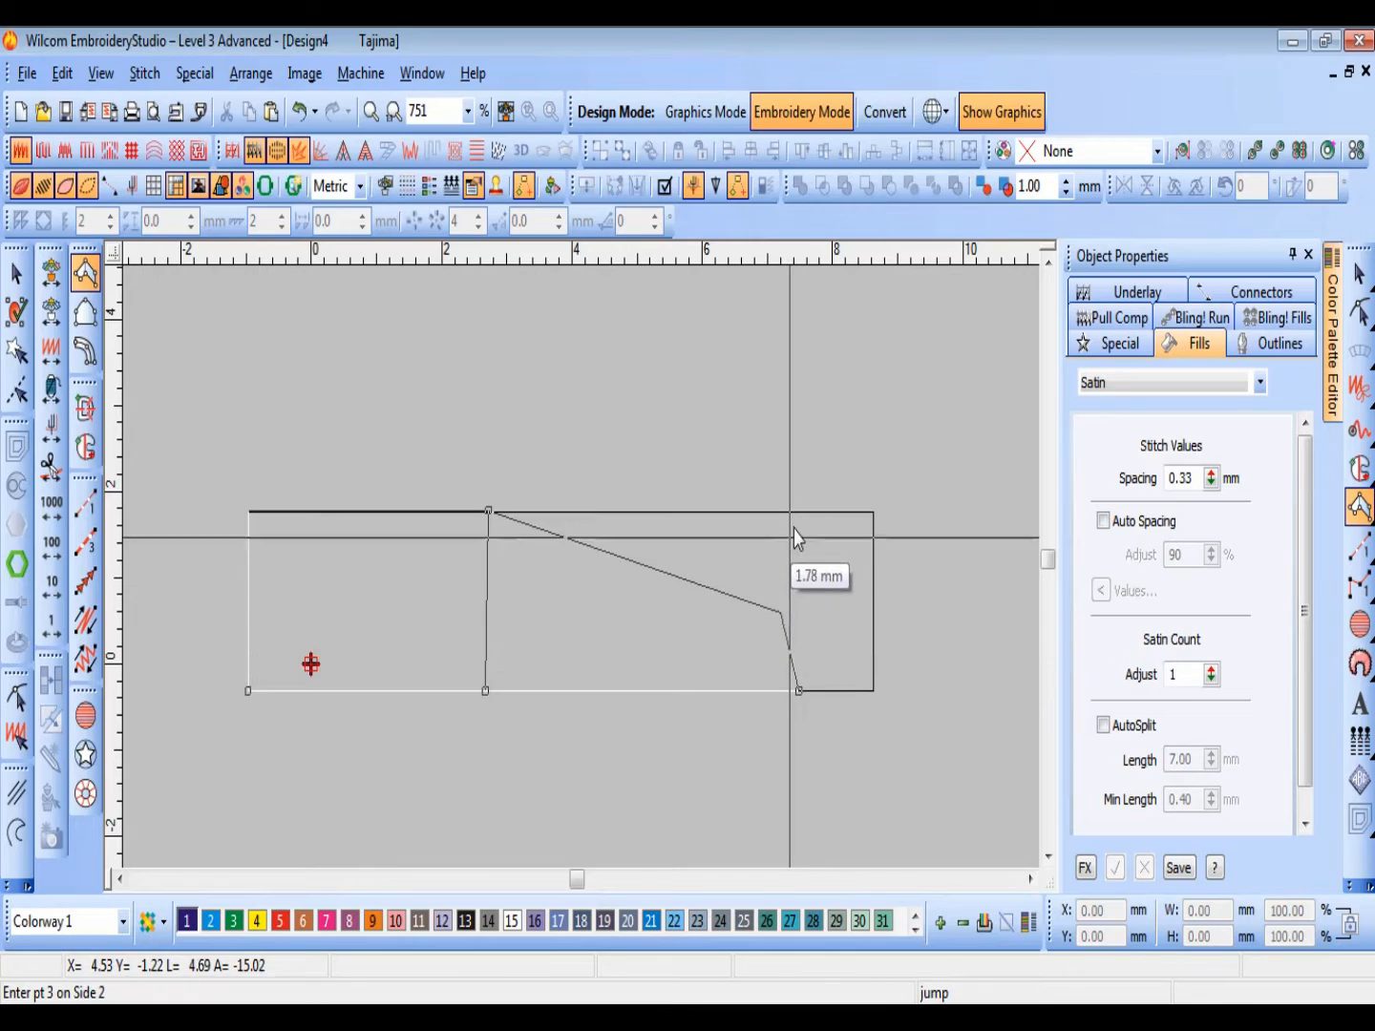
# Step: Finish the Input A column by placing the remaining point pairs to the horizontal rectangle's right end and generating its satin stitches
pyautogui.click(798, 510)
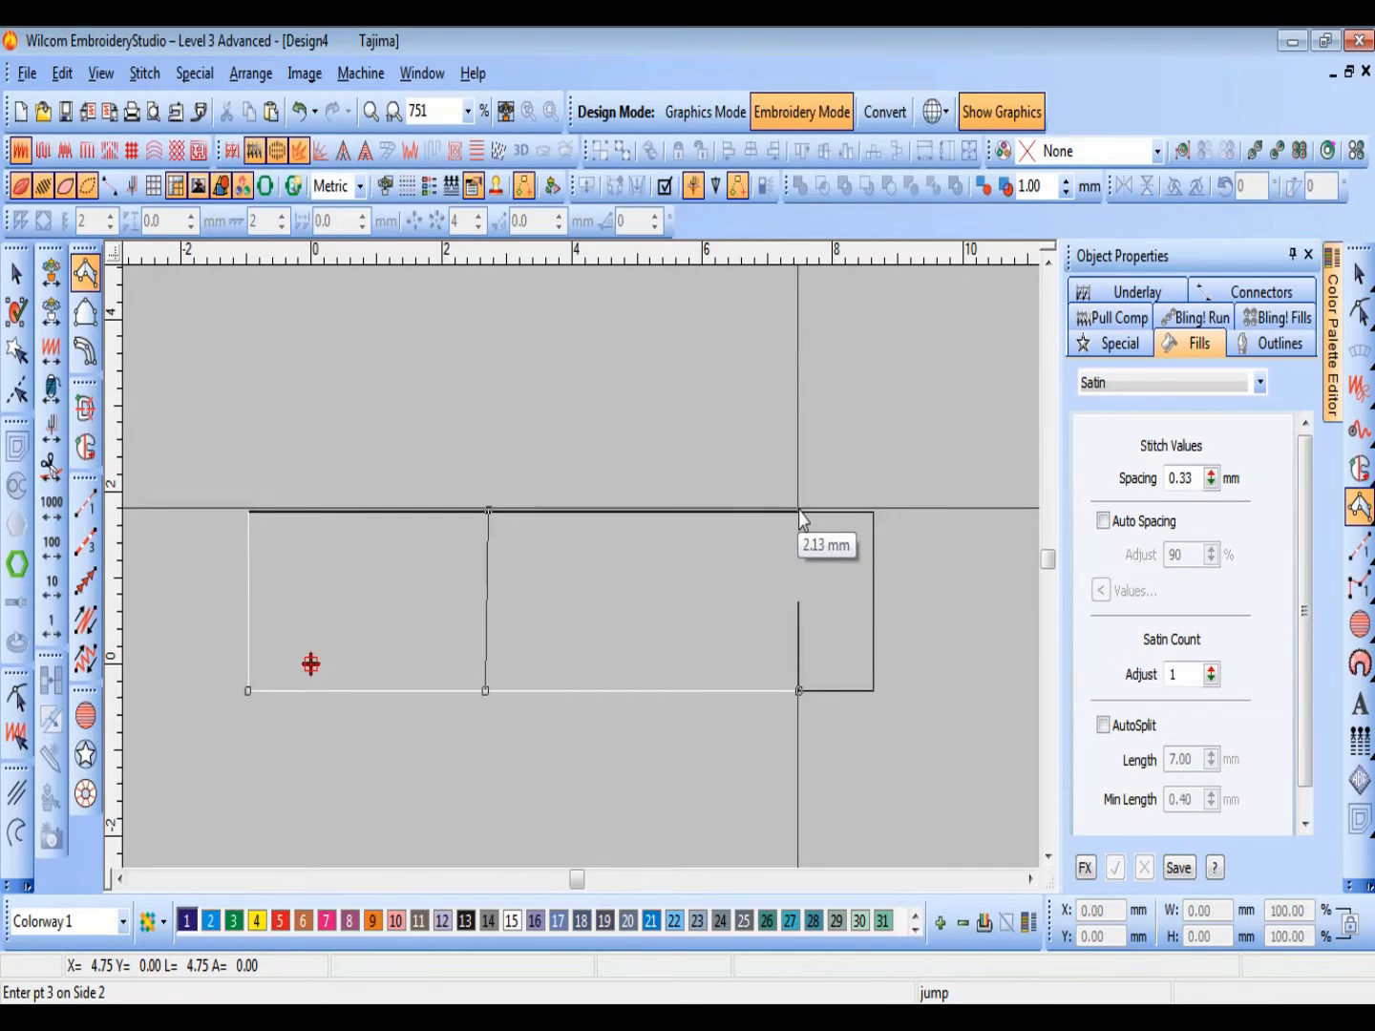
pyautogui.click(873, 690)
pyautogui.click(873, 509)
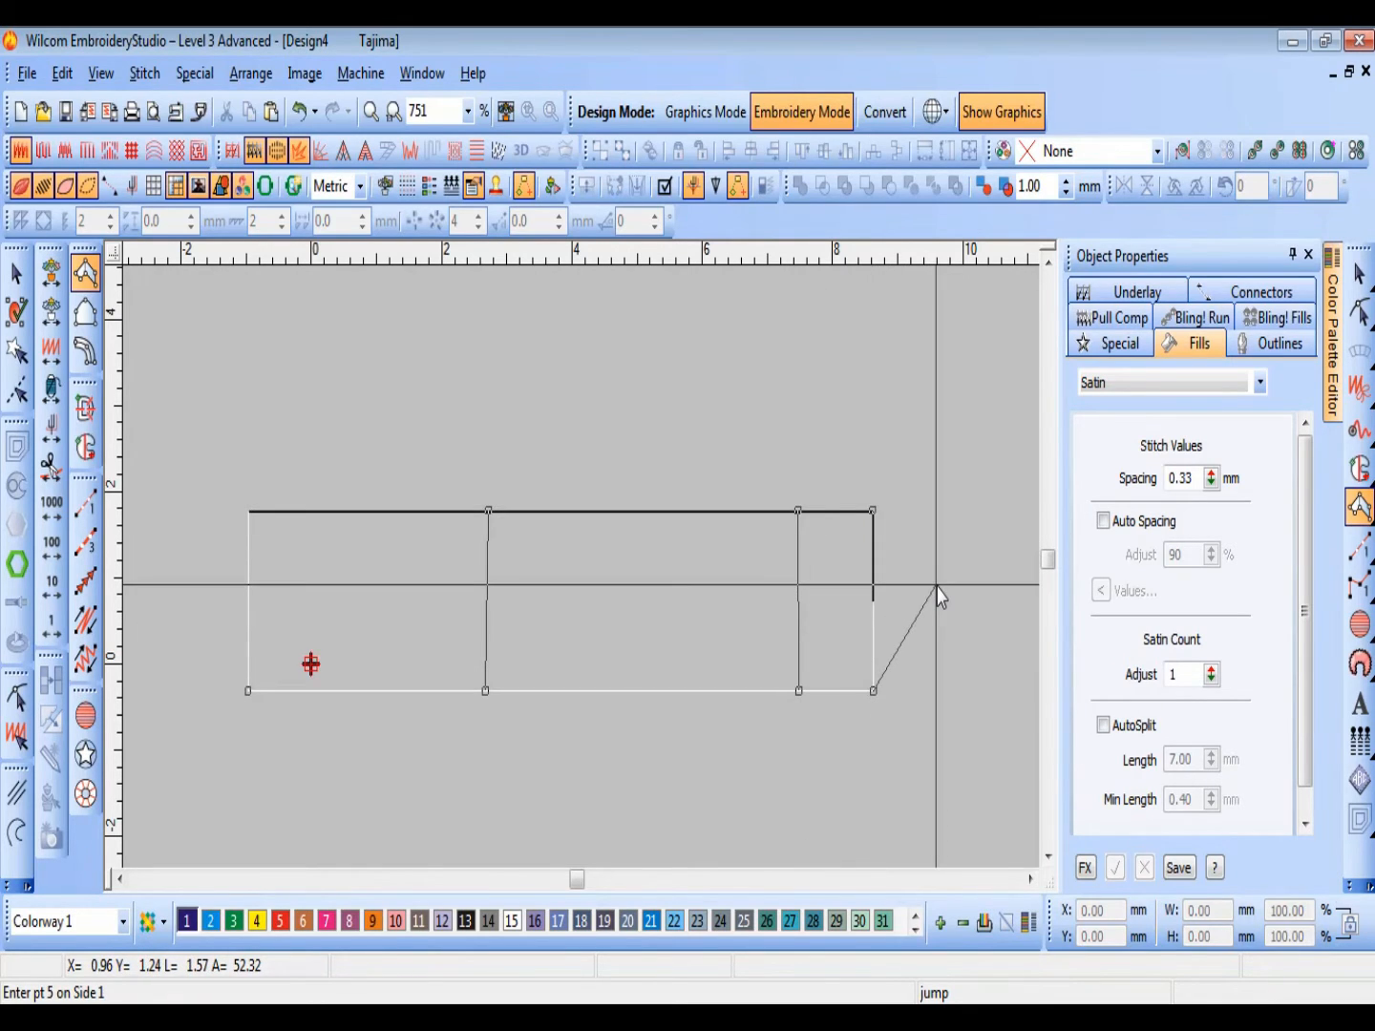
pyautogui.press('Return')
pyautogui.hotkey('shift', 'z')
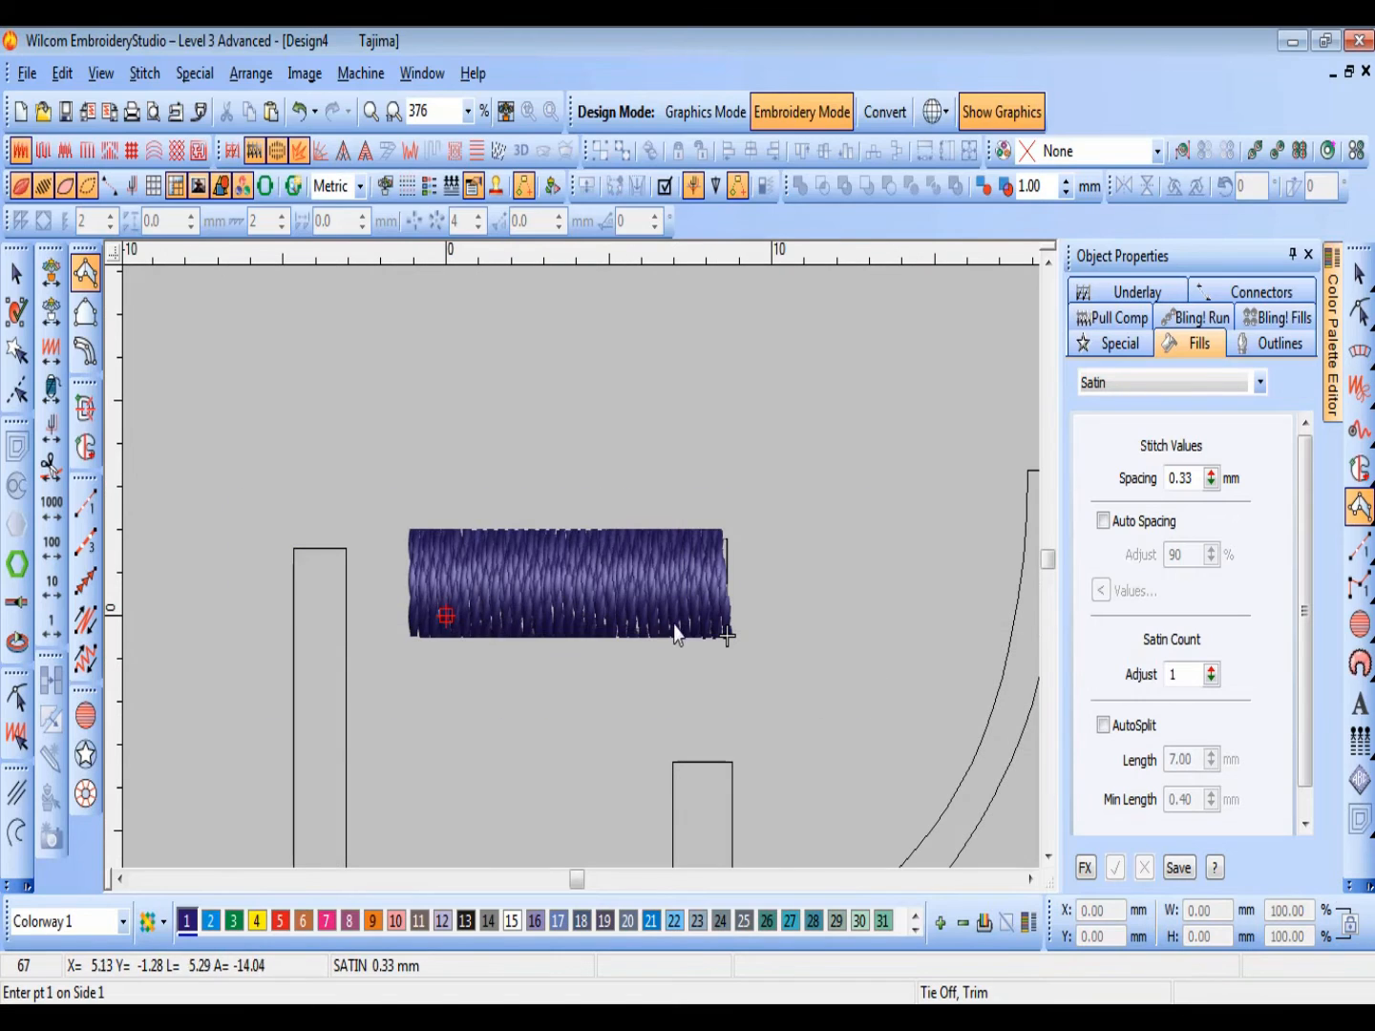
# Step: Reshape the horizontal satin column by moving its exit point just outside the upper right corner
pyautogui.press('h')
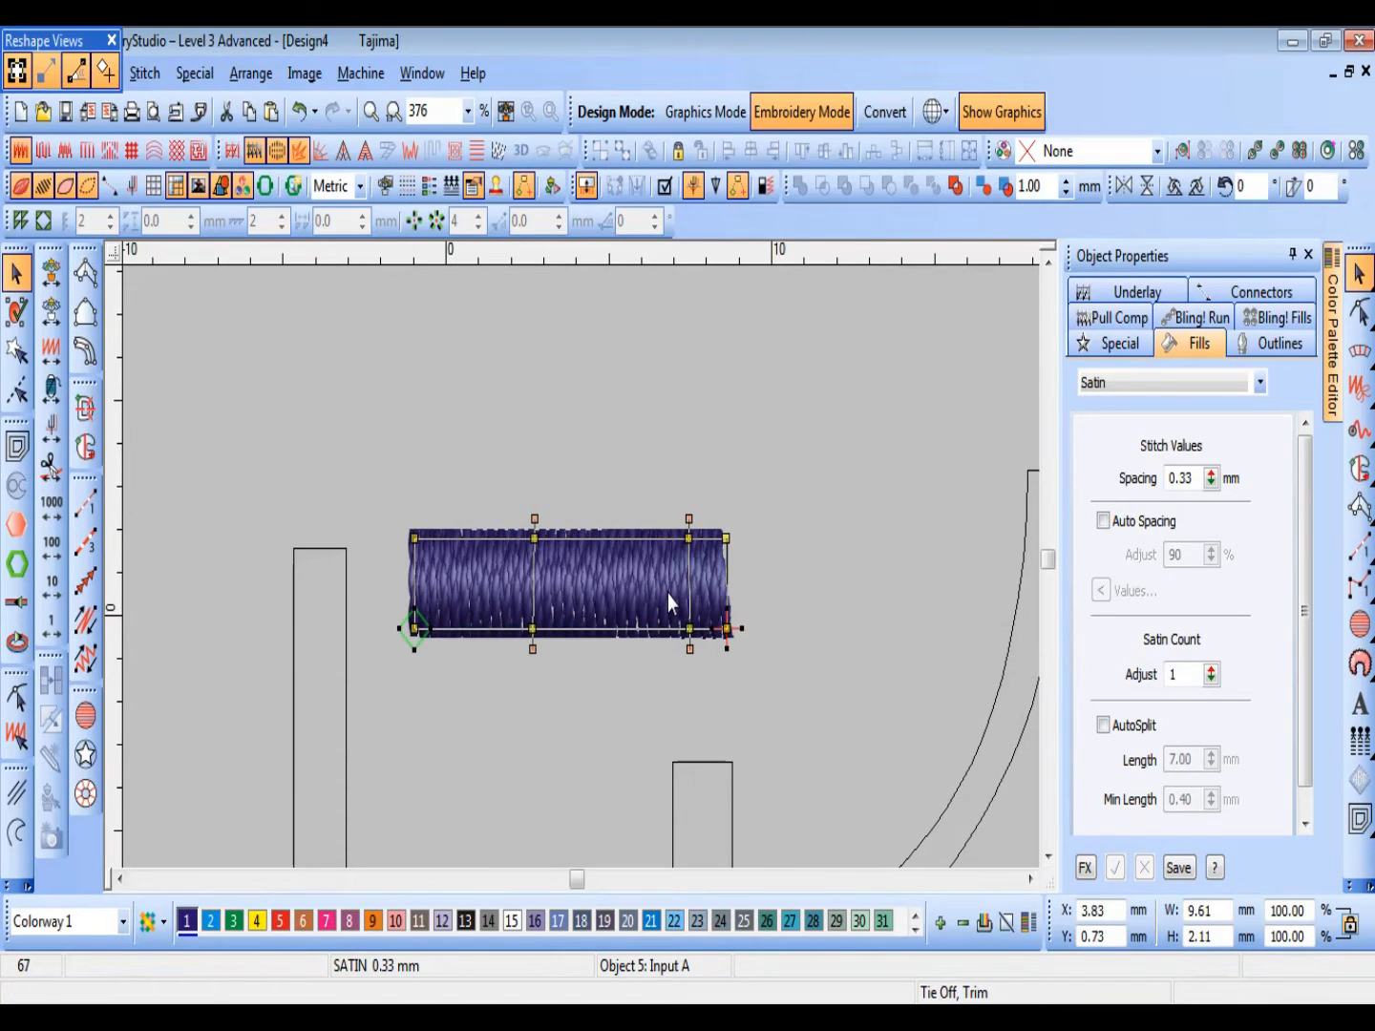
pyautogui.moveTo(748, 528); pyautogui.dragTo(751, 525)
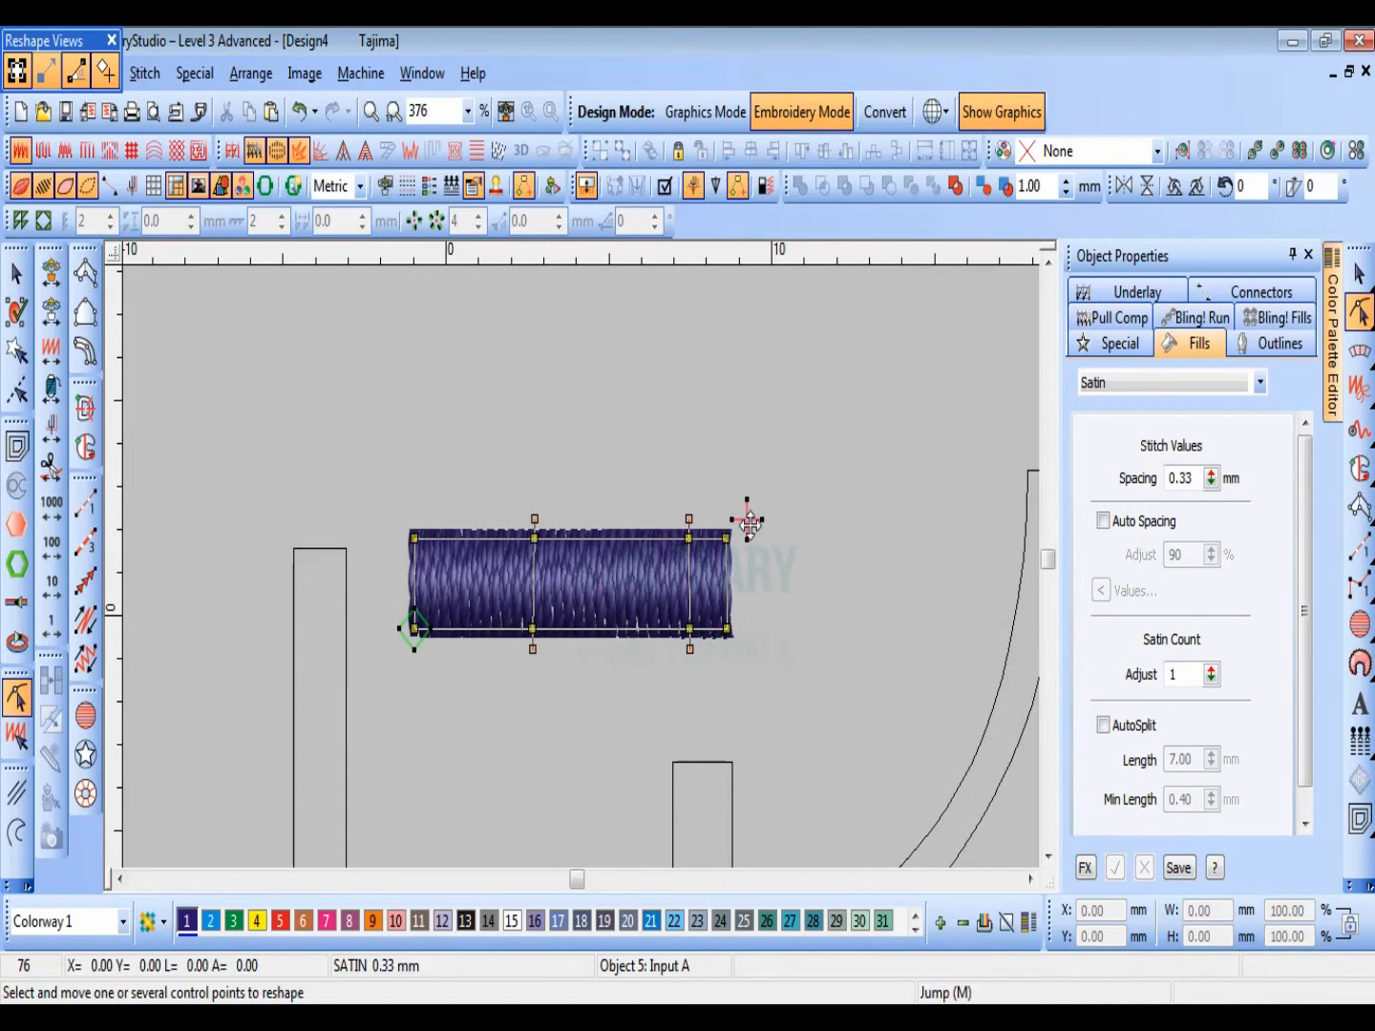
pyautogui.scroll(-3, 832, 625)
pyautogui.press('Escape')
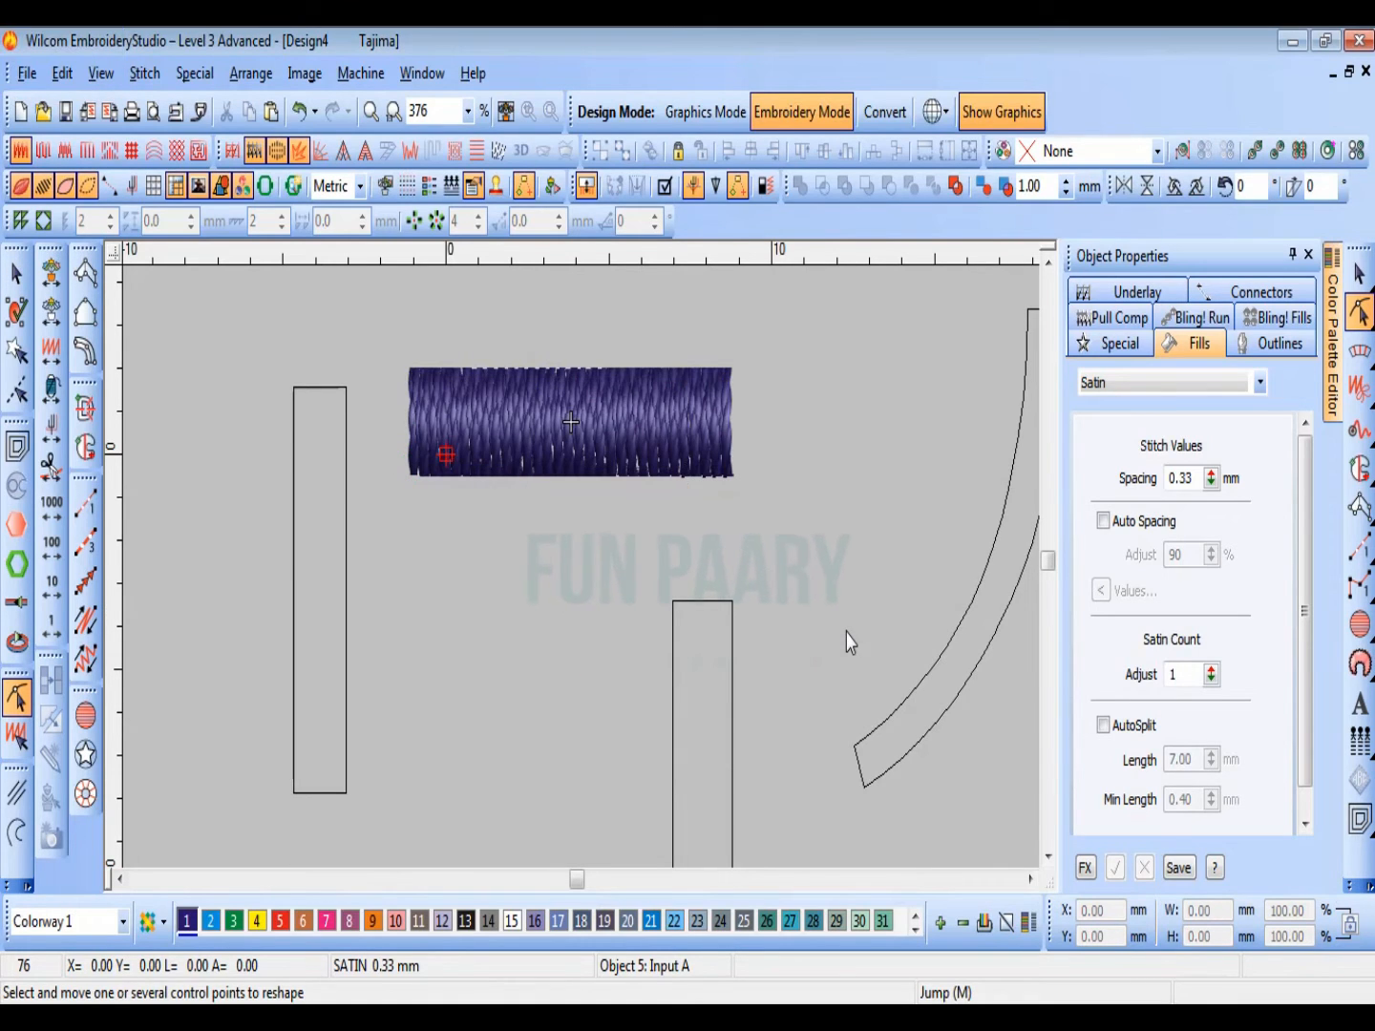
# Step: Digitize the lower vertical rectangle with Input B, placing three points up its left edge and three up its right edge, and generate the satin
pyautogui.click(91, 324)
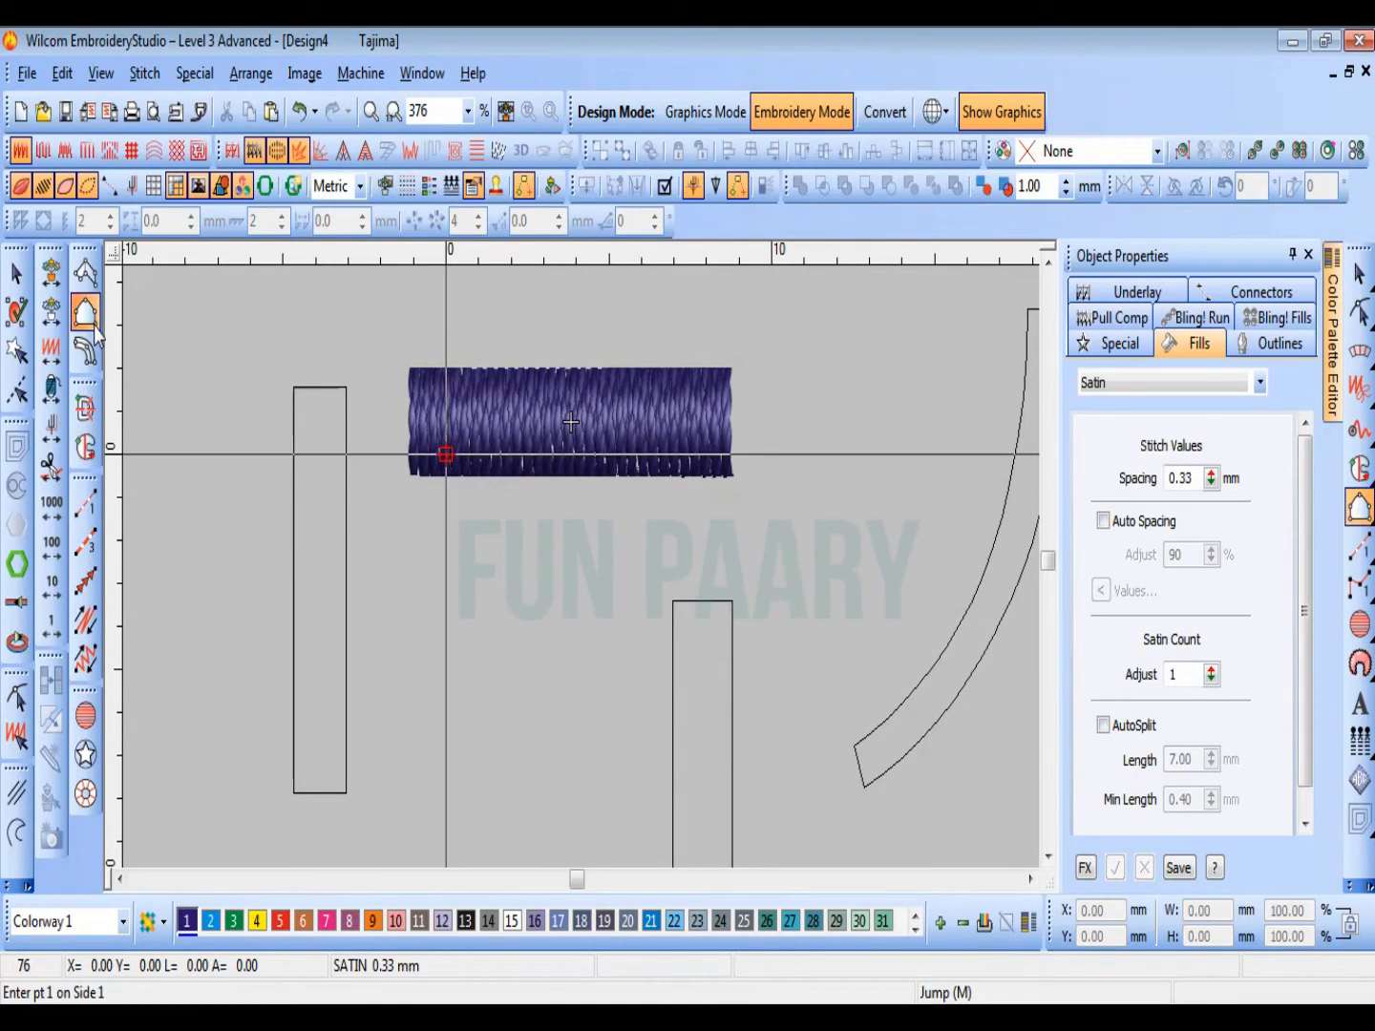
pyautogui.scroll(-6, 522, 454)
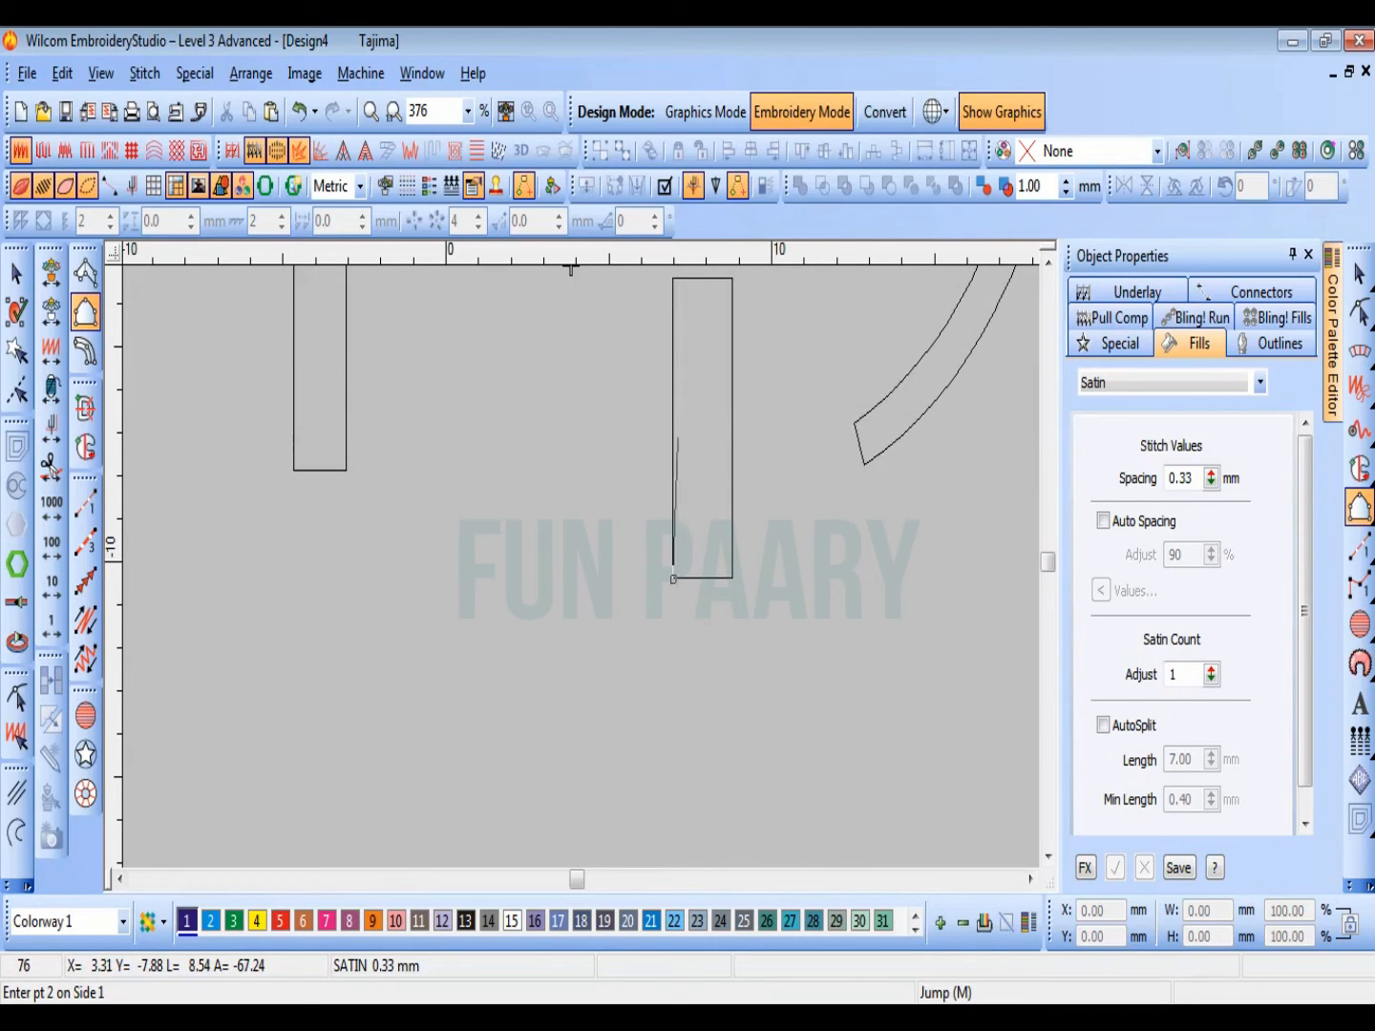
pyautogui.click(673, 415)
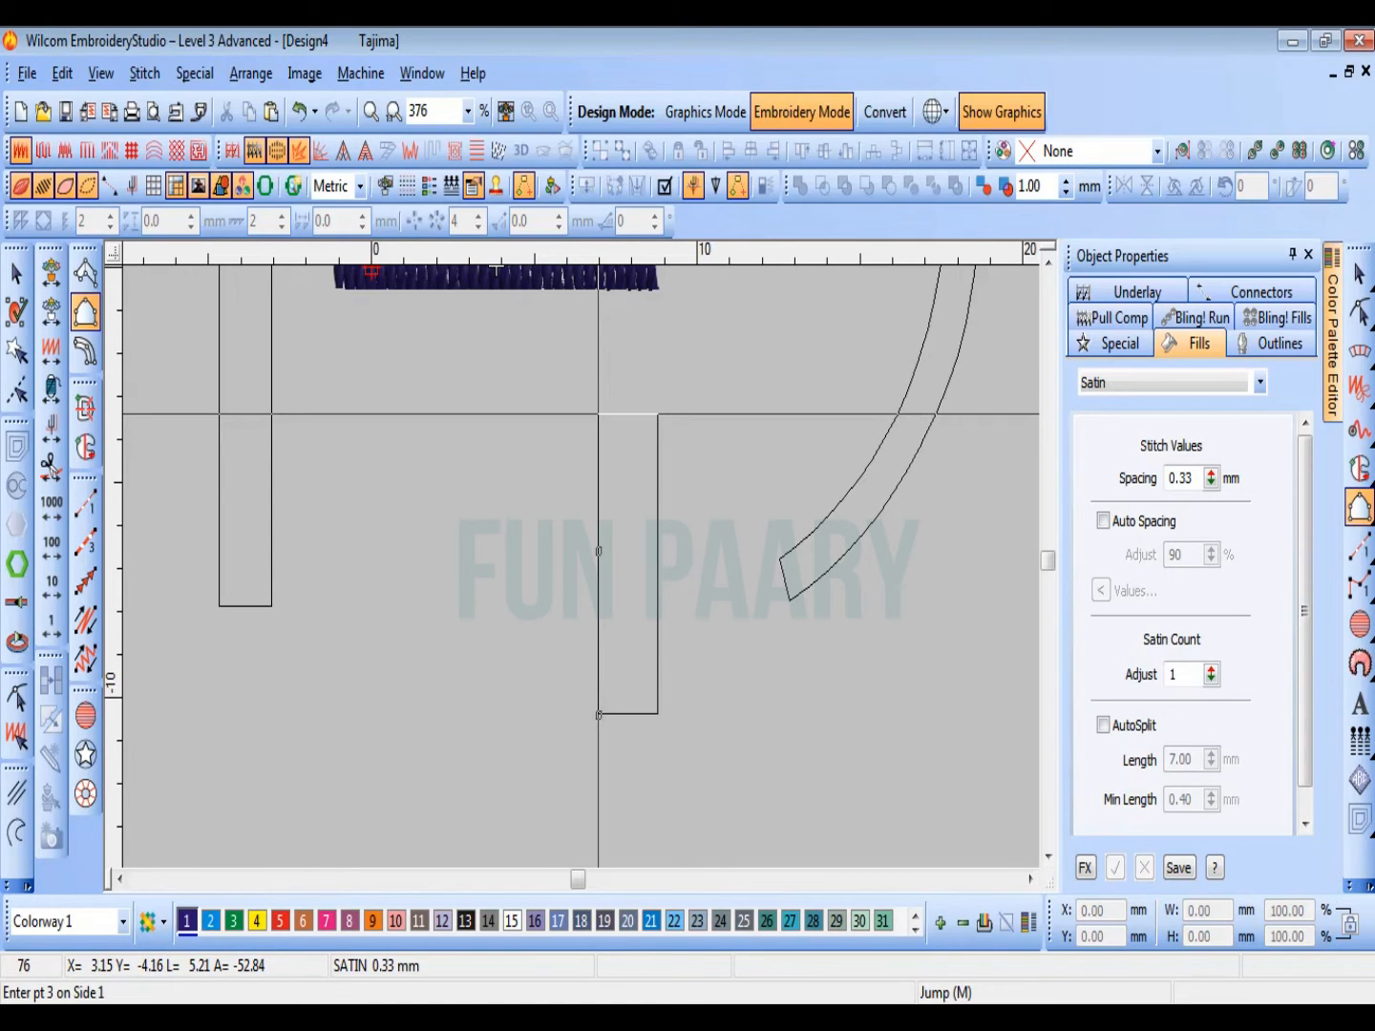
pyautogui.click(598, 414)
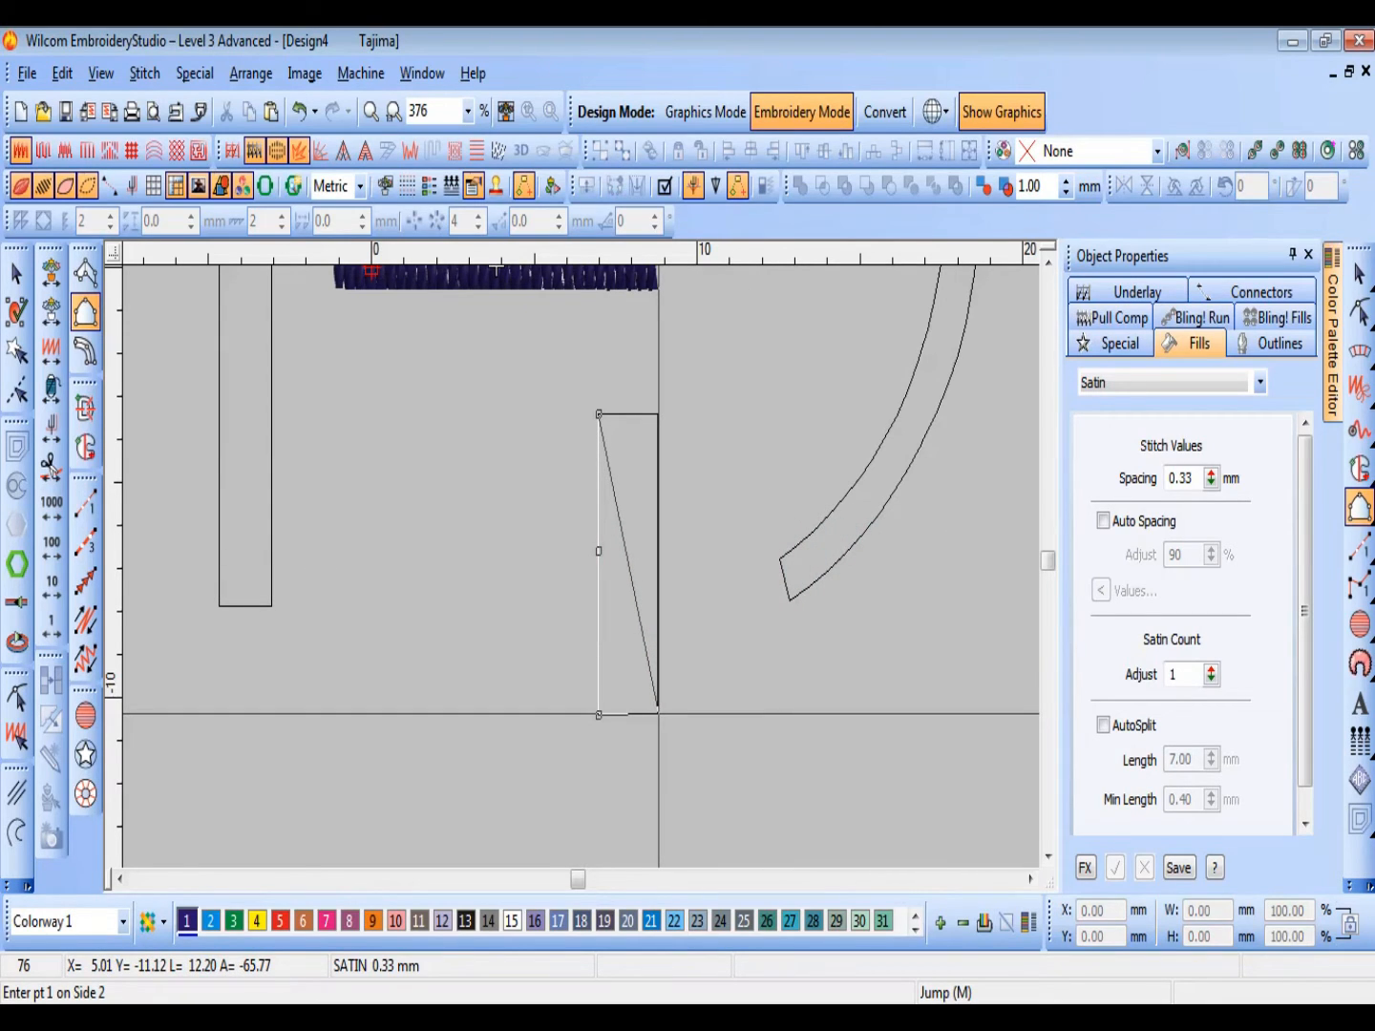
pyautogui.click(658, 713)
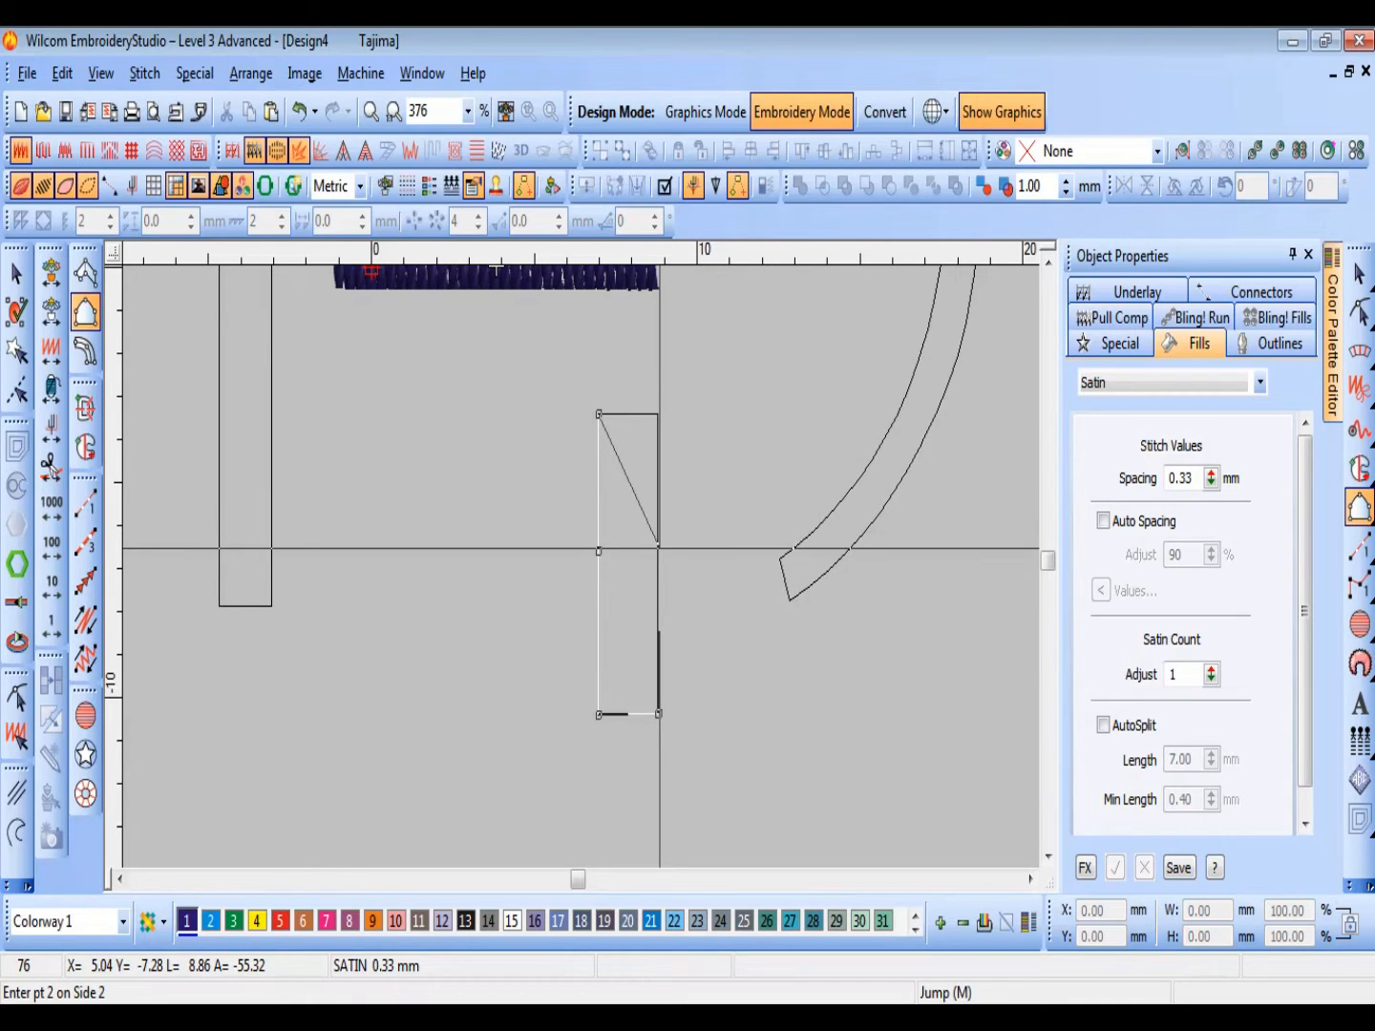
pyautogui.click(659, 549)
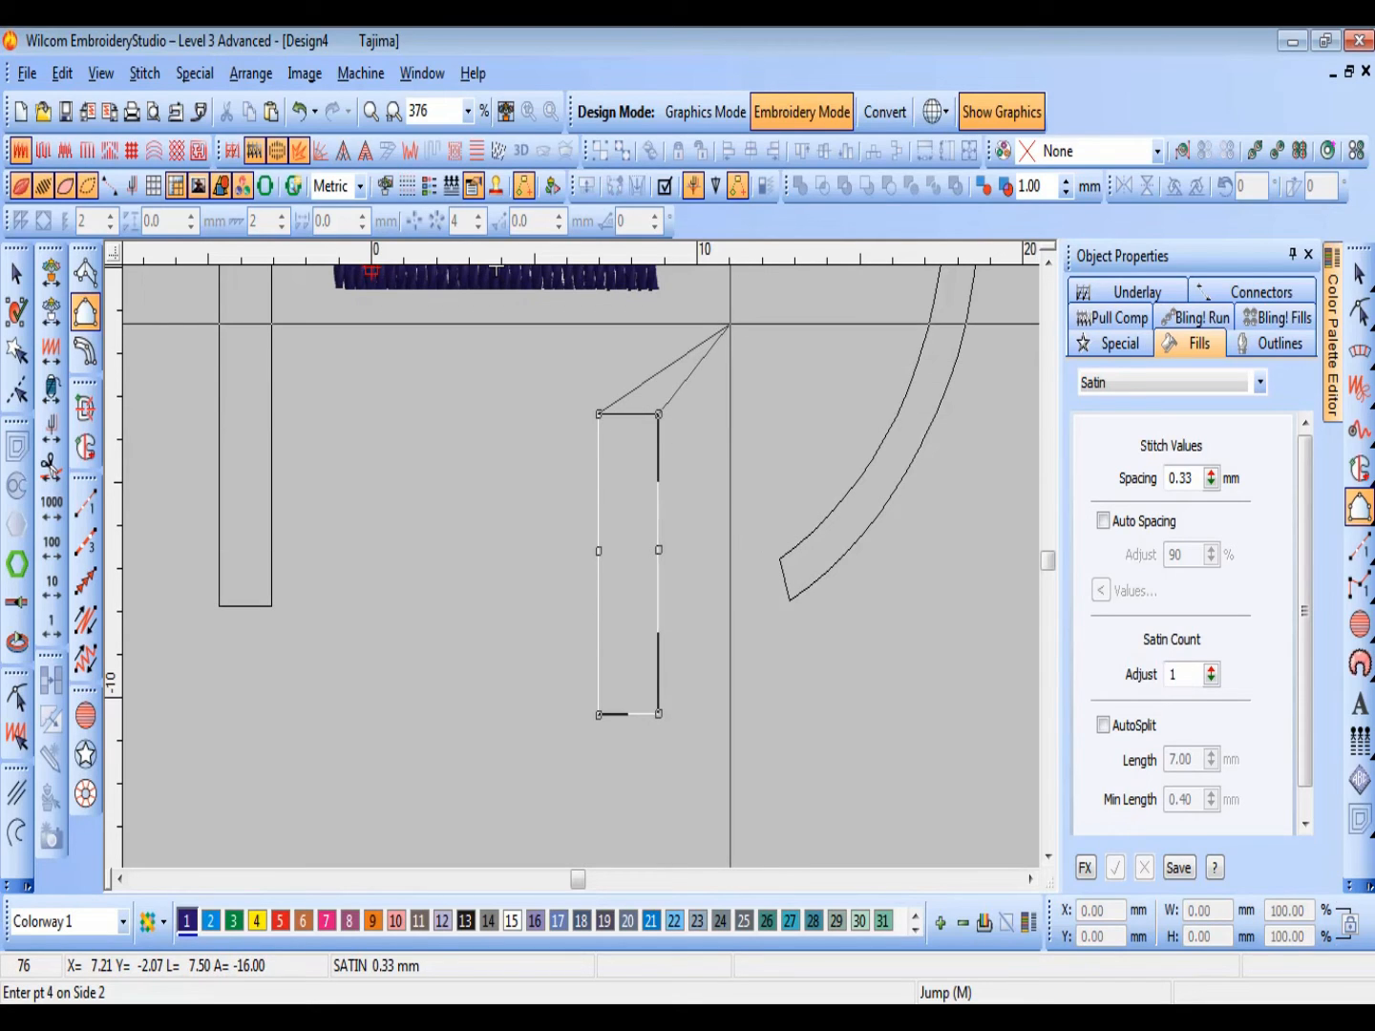
pyautogui.press('Return')
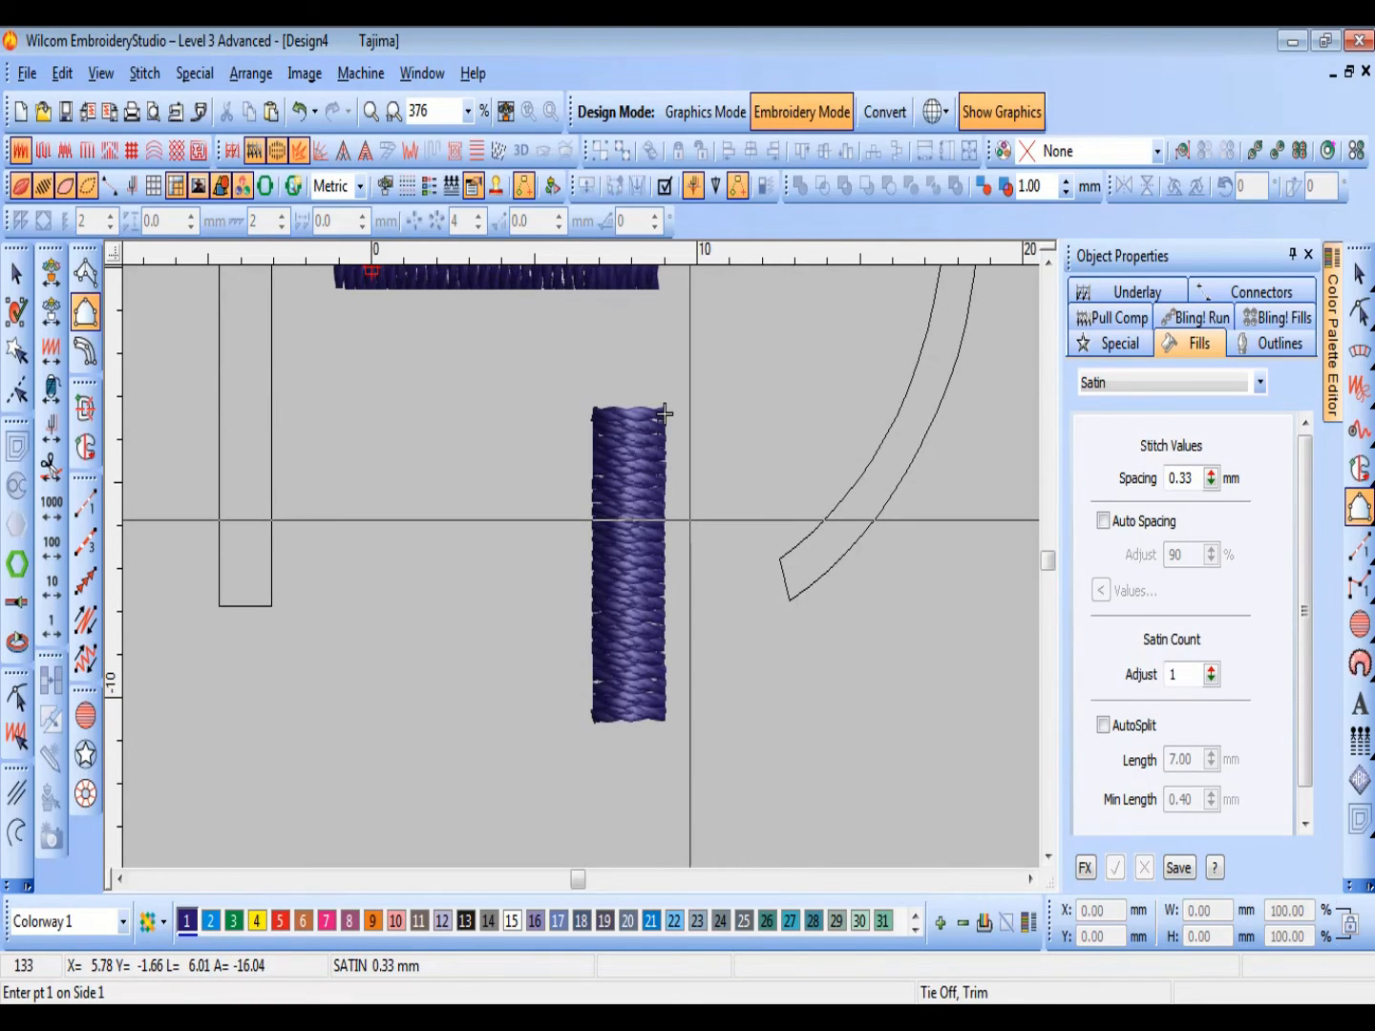
# Step: Select the new vertical satin column and examine its stitching up close and beside the horizontal column
pyautogui.scroll(1, 540, 411)
pyautogui.scroll(-1, 631, 549)
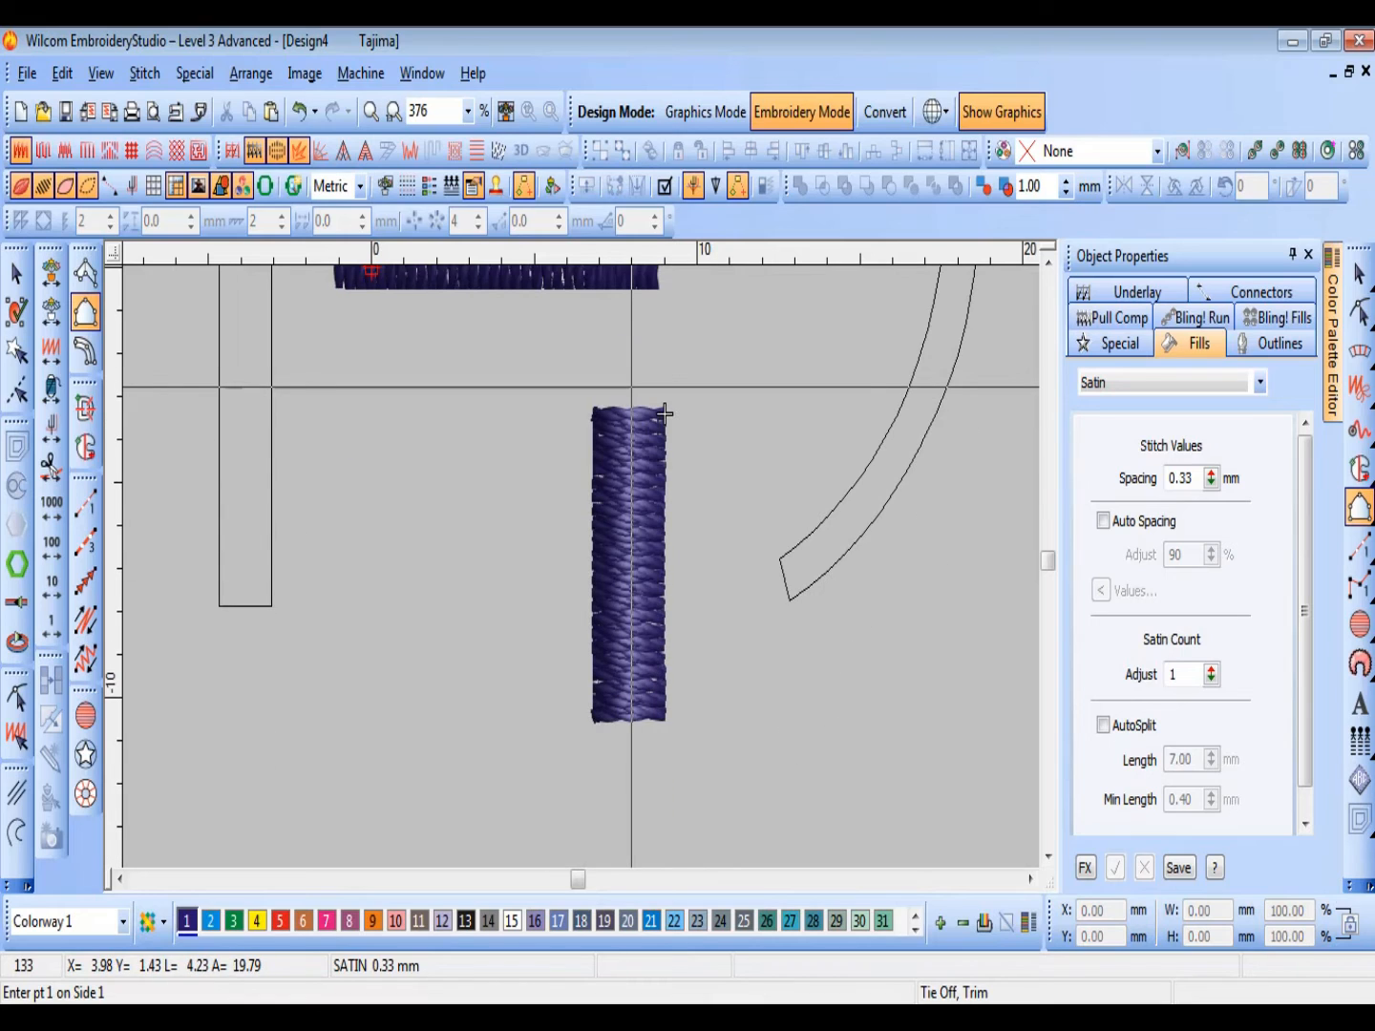
pyautogui.hotkey('shift', 'z')
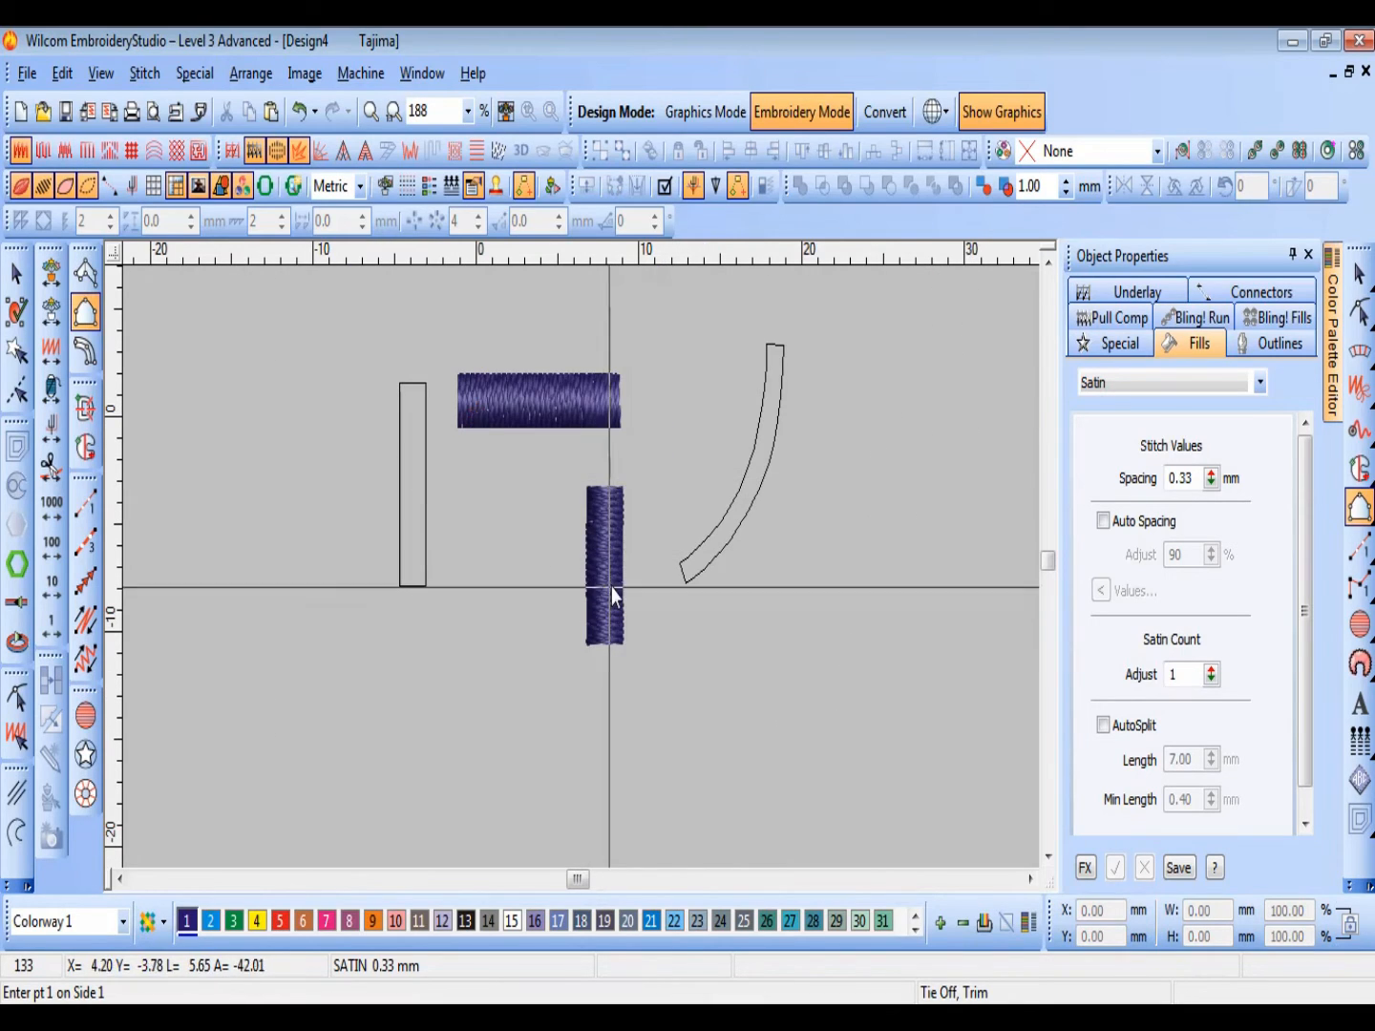
pyautogui.press('Escape')
pyautogui.click(614, 587)
pyautogui.press('z')
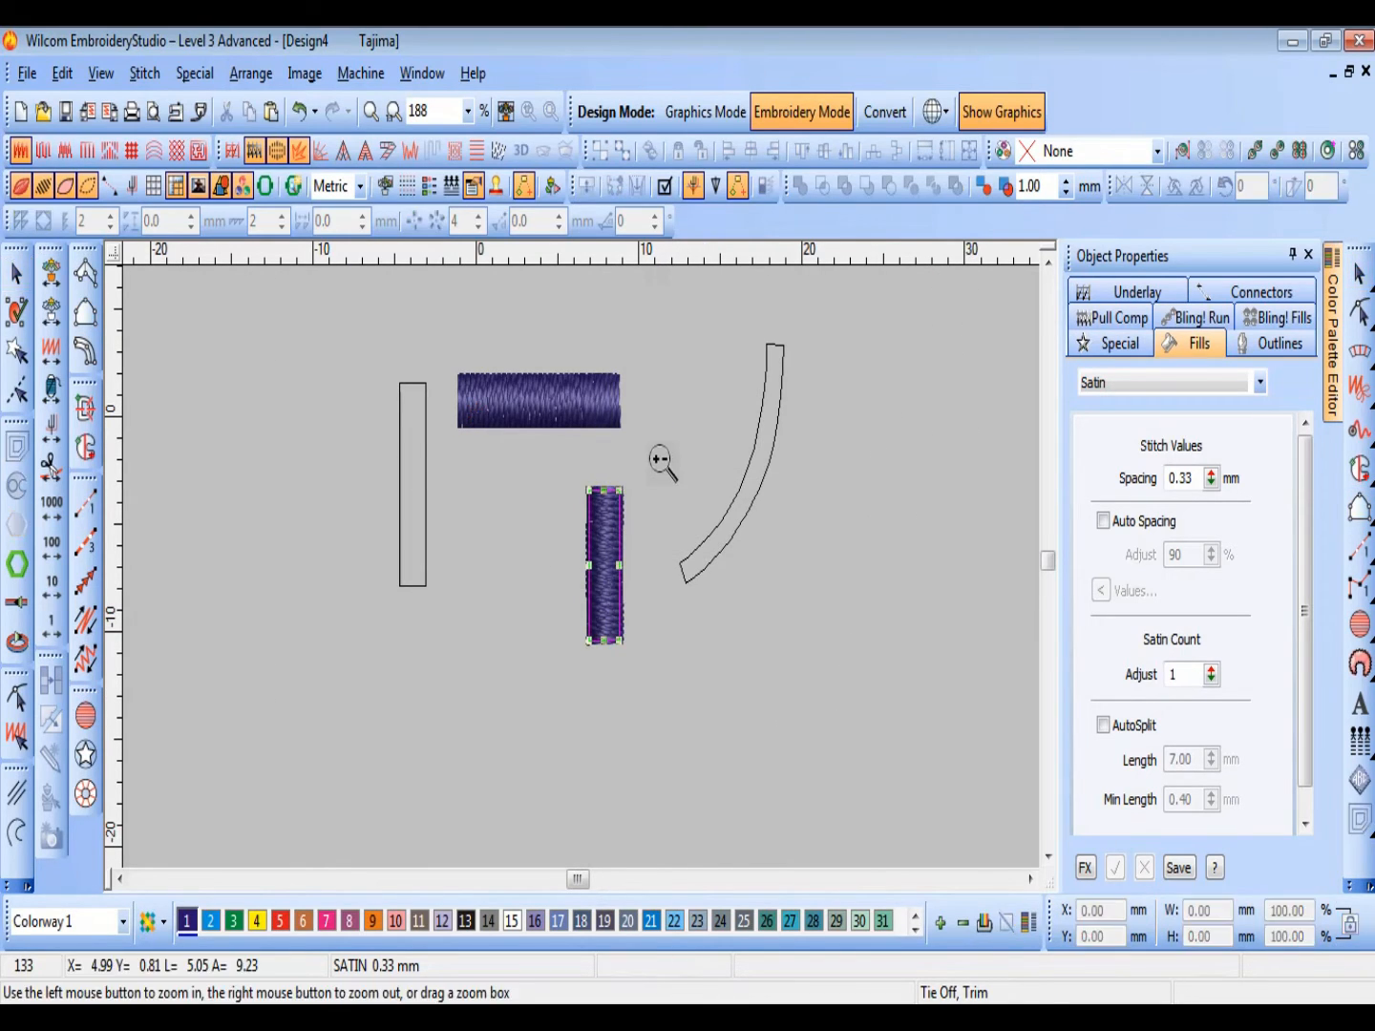
pyautogui.moveTo(501, 688); pyautogui.dragTo(502, 688)
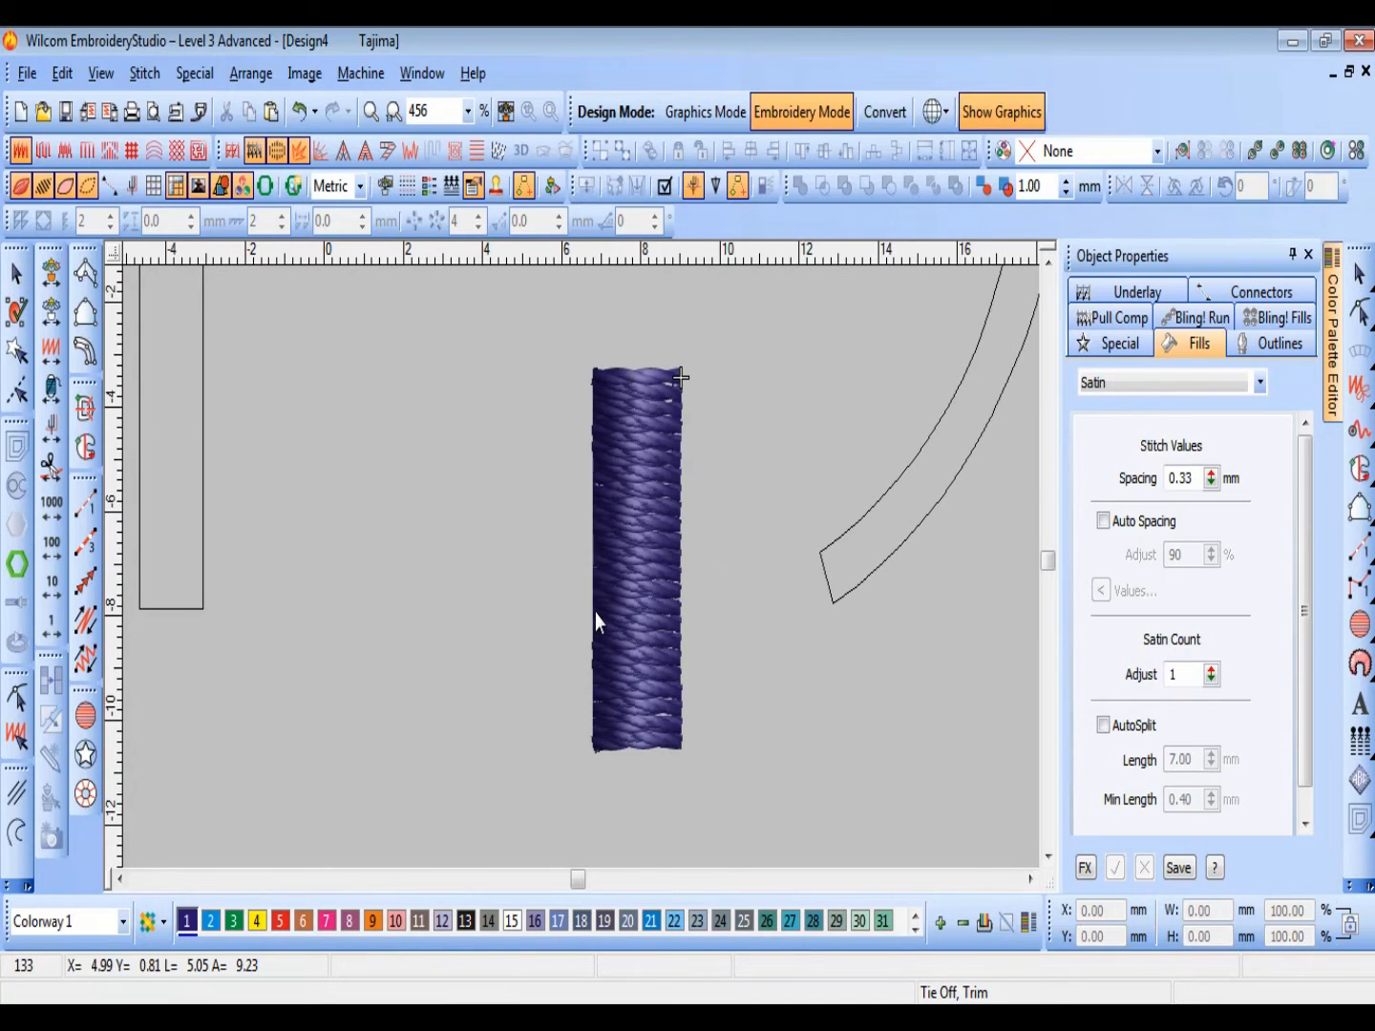
pyautogui.hotkey('shift', 'z')
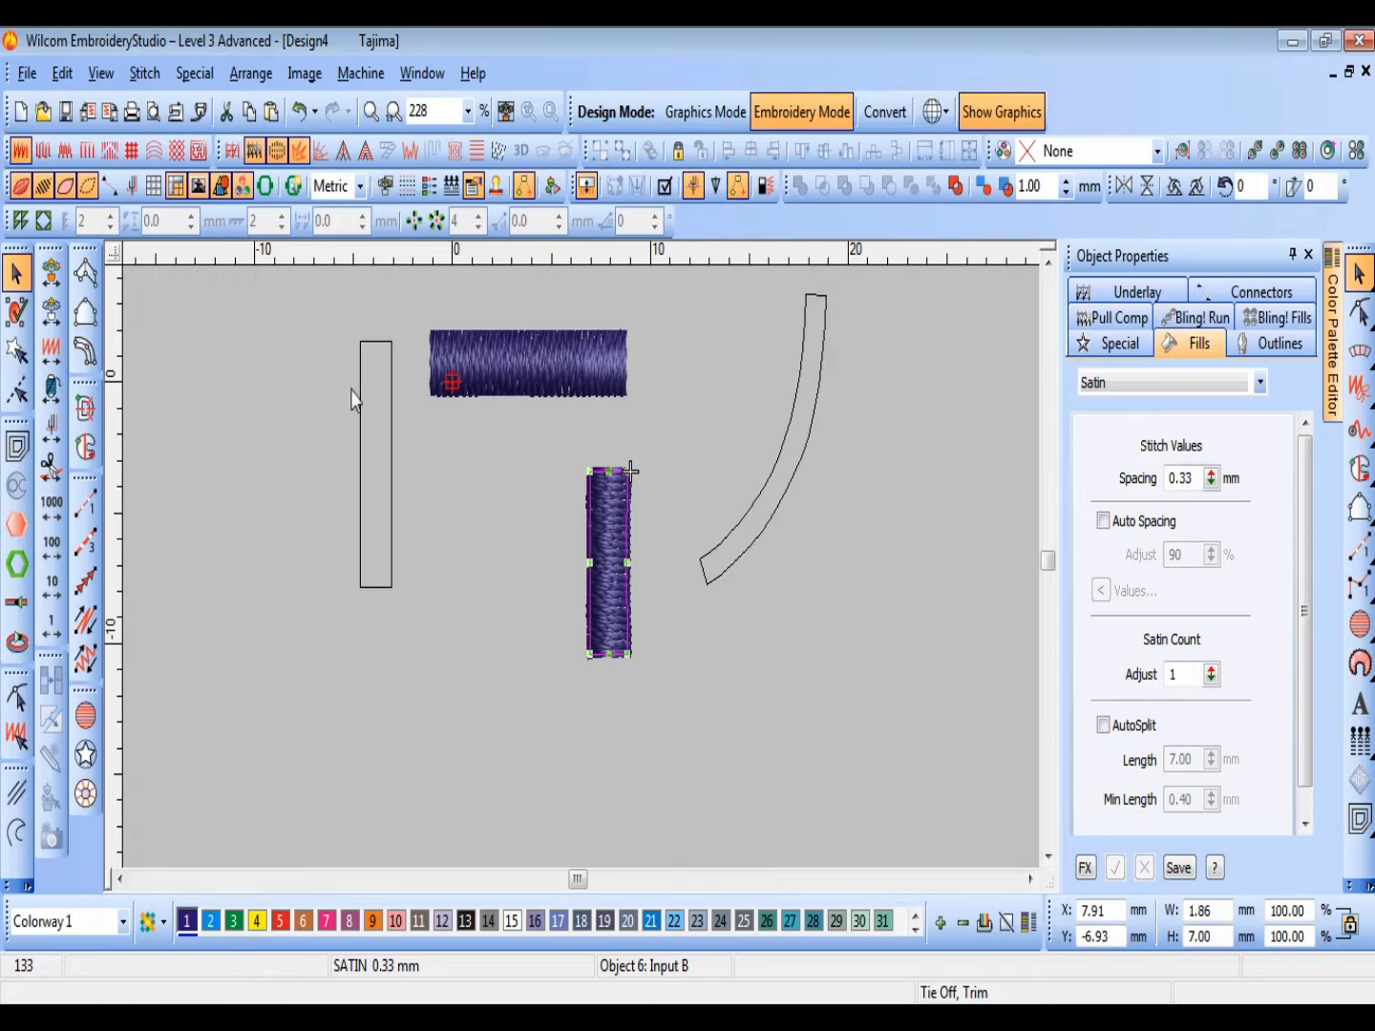
# Step: Start an Input B column on the curved outline, placing side 1 points along its inner edge from the lower end to the upper end
pyautogui.press('a')
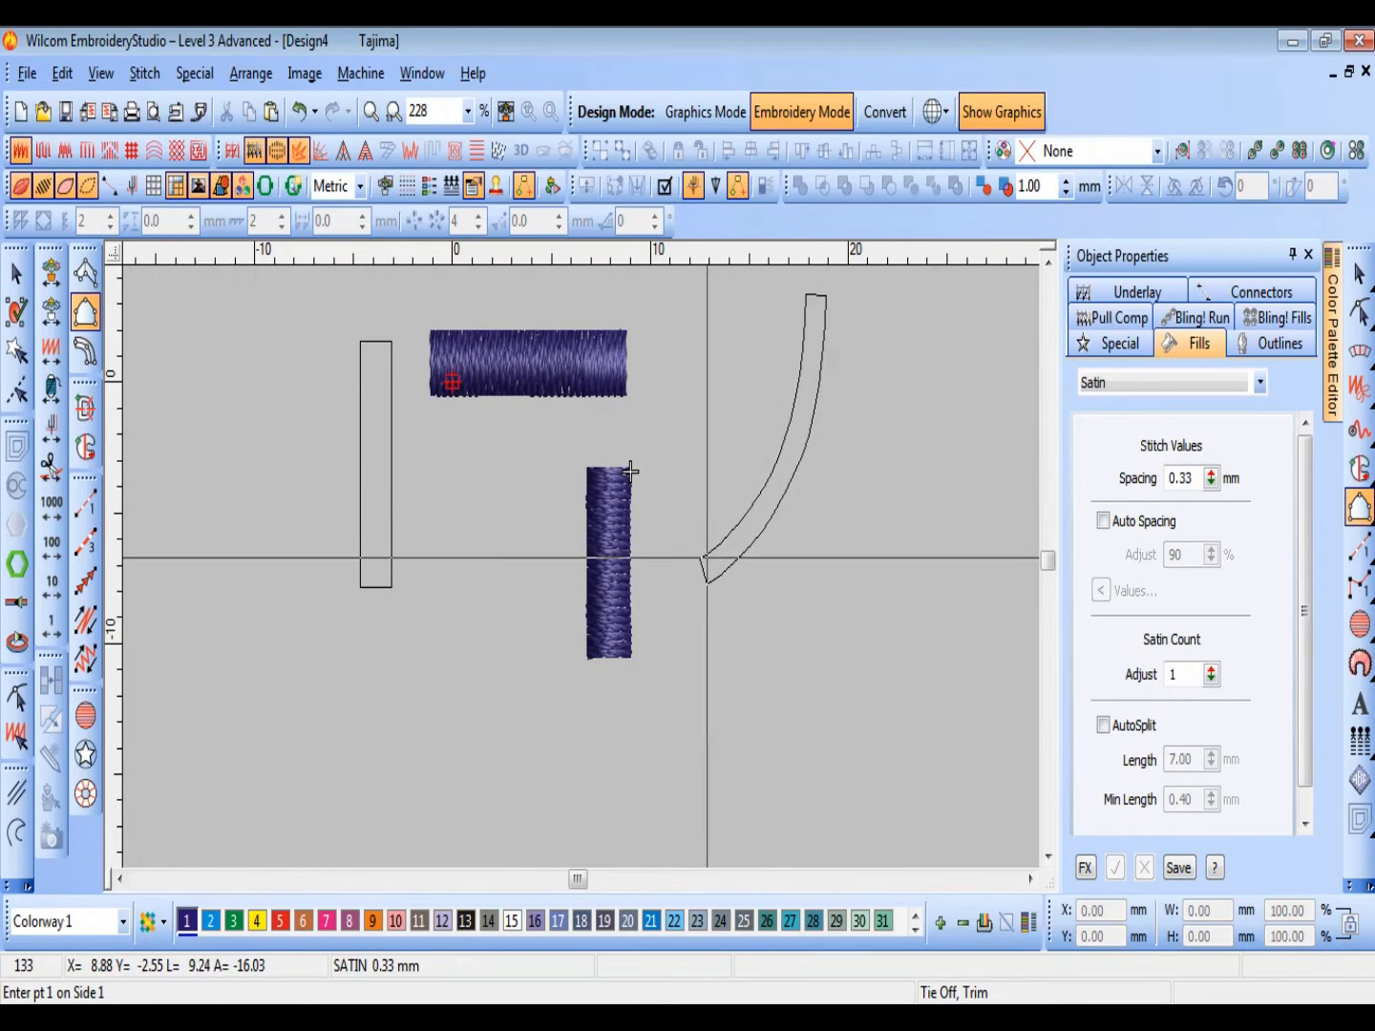
pyautogui.press('z')
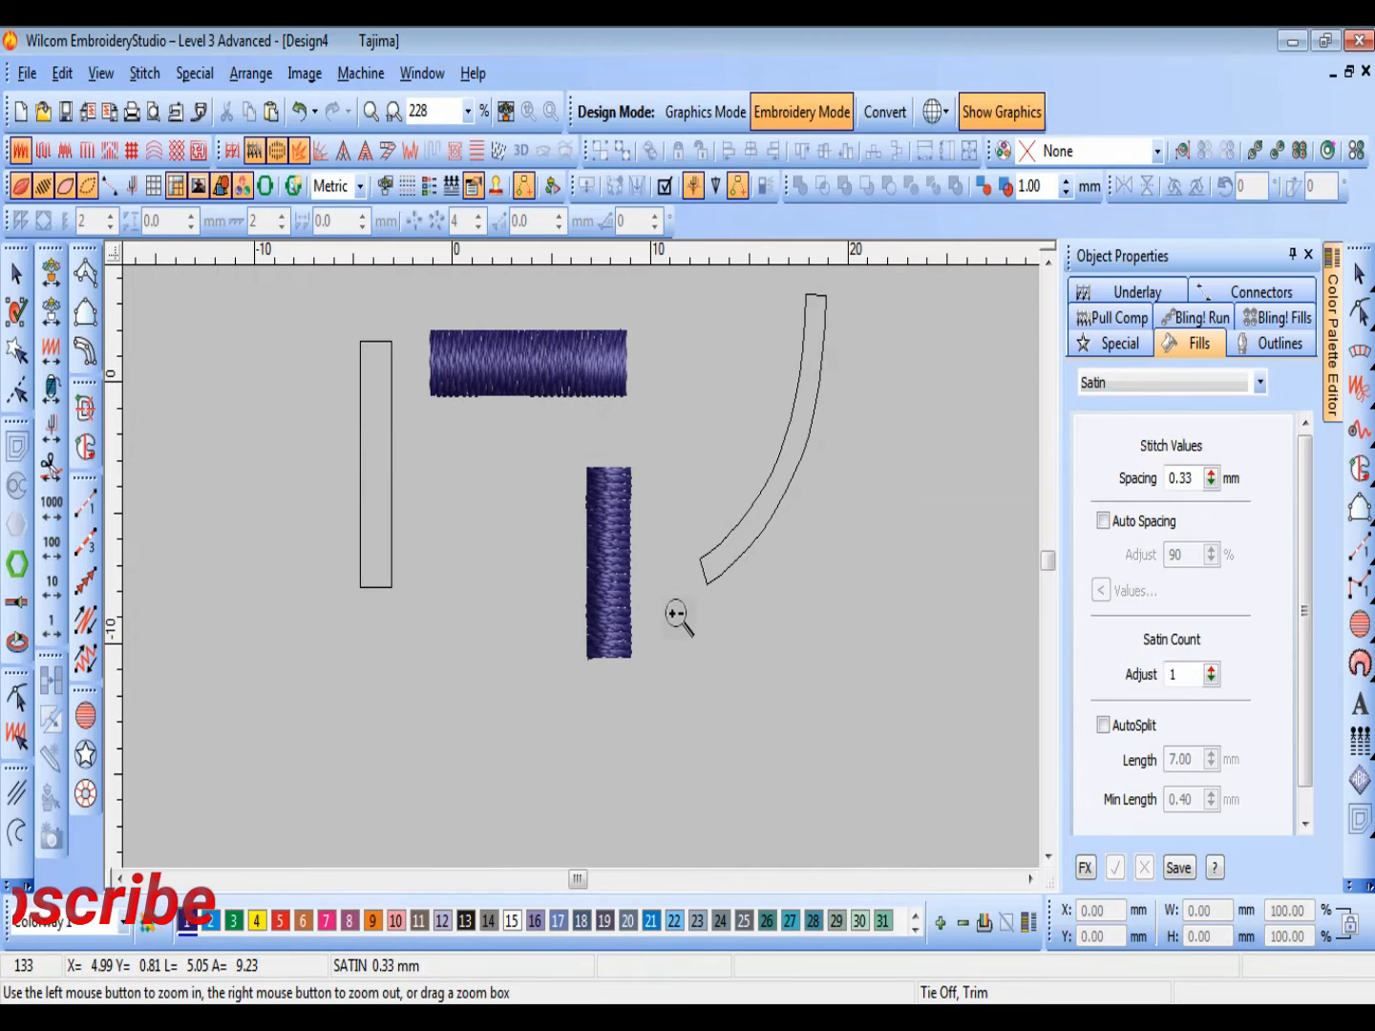
pyautogui.scroll(3, 664, 630)
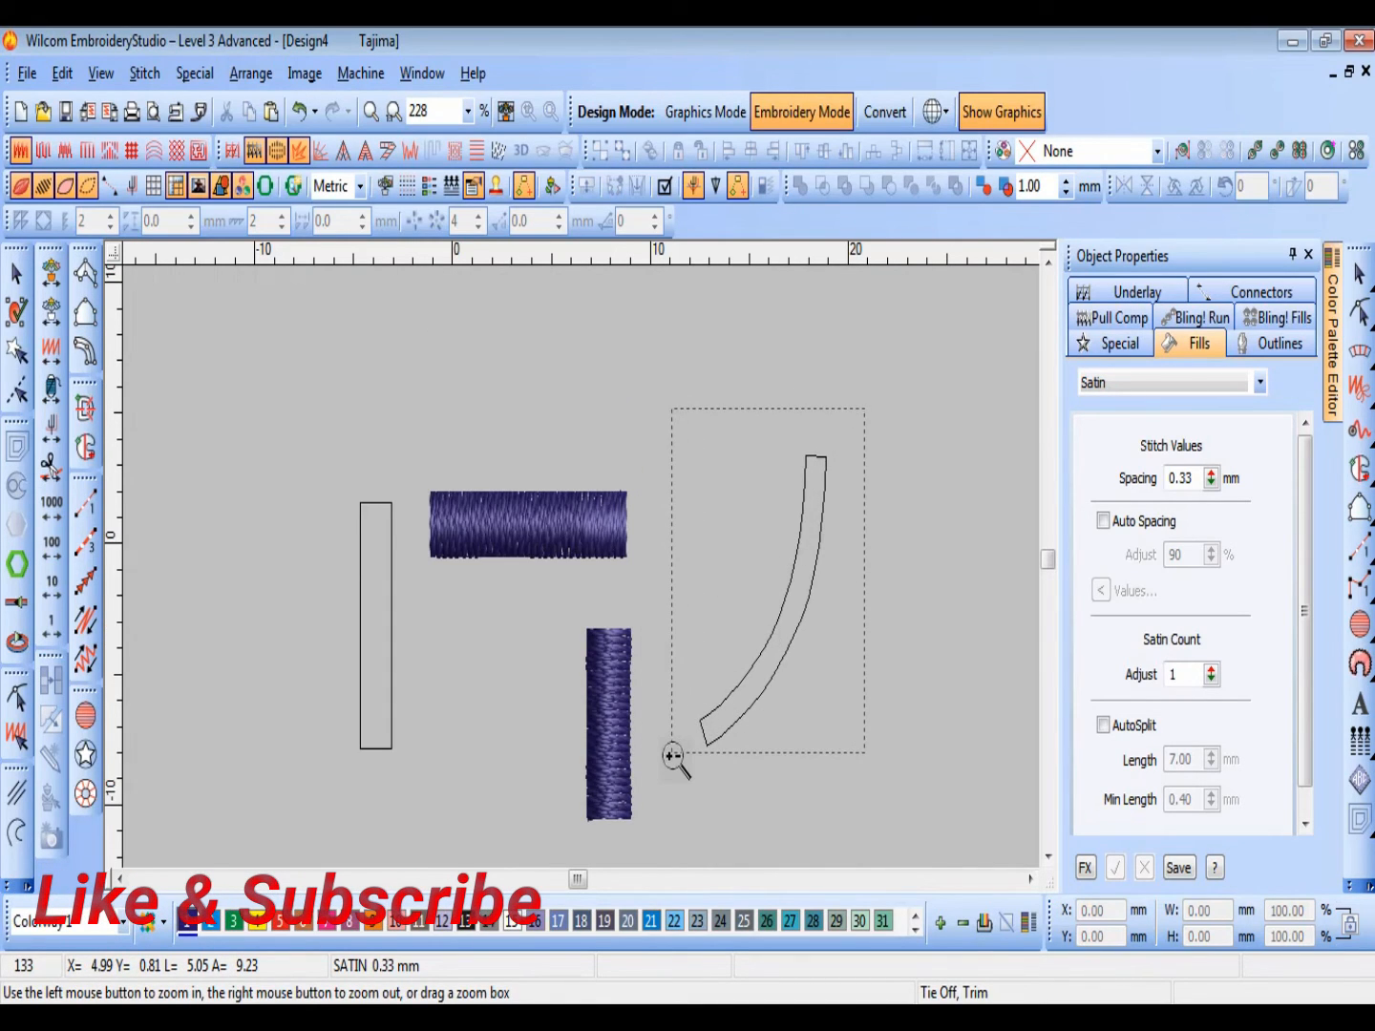
pyautogui.moveTo(674, 757); pyautogui.dragTo(670, 758)
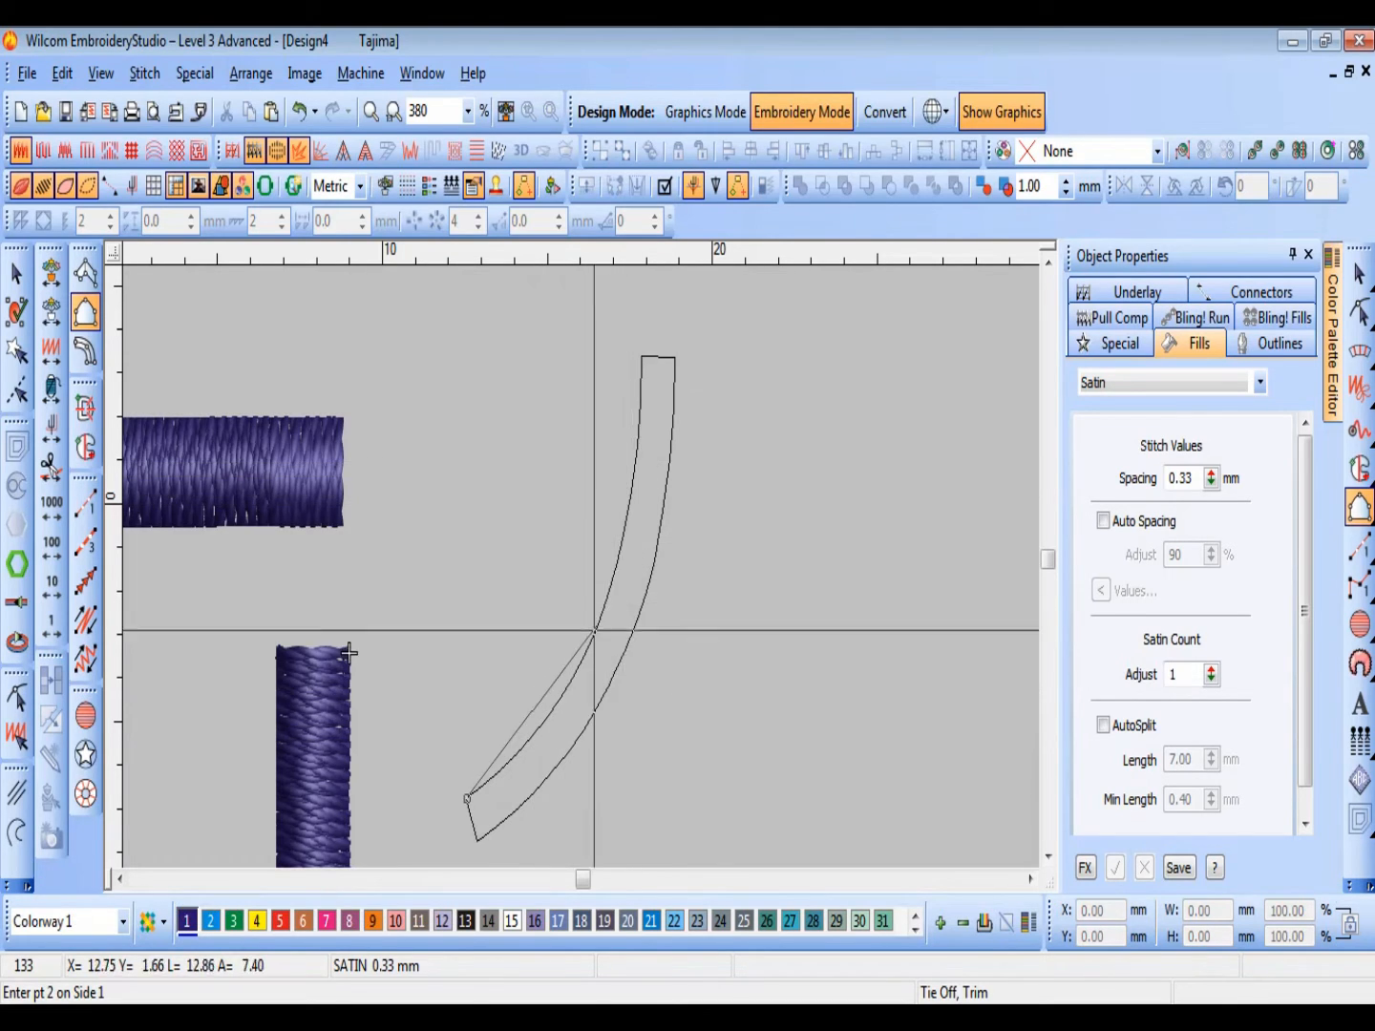
pyautogui.click(521, 750)
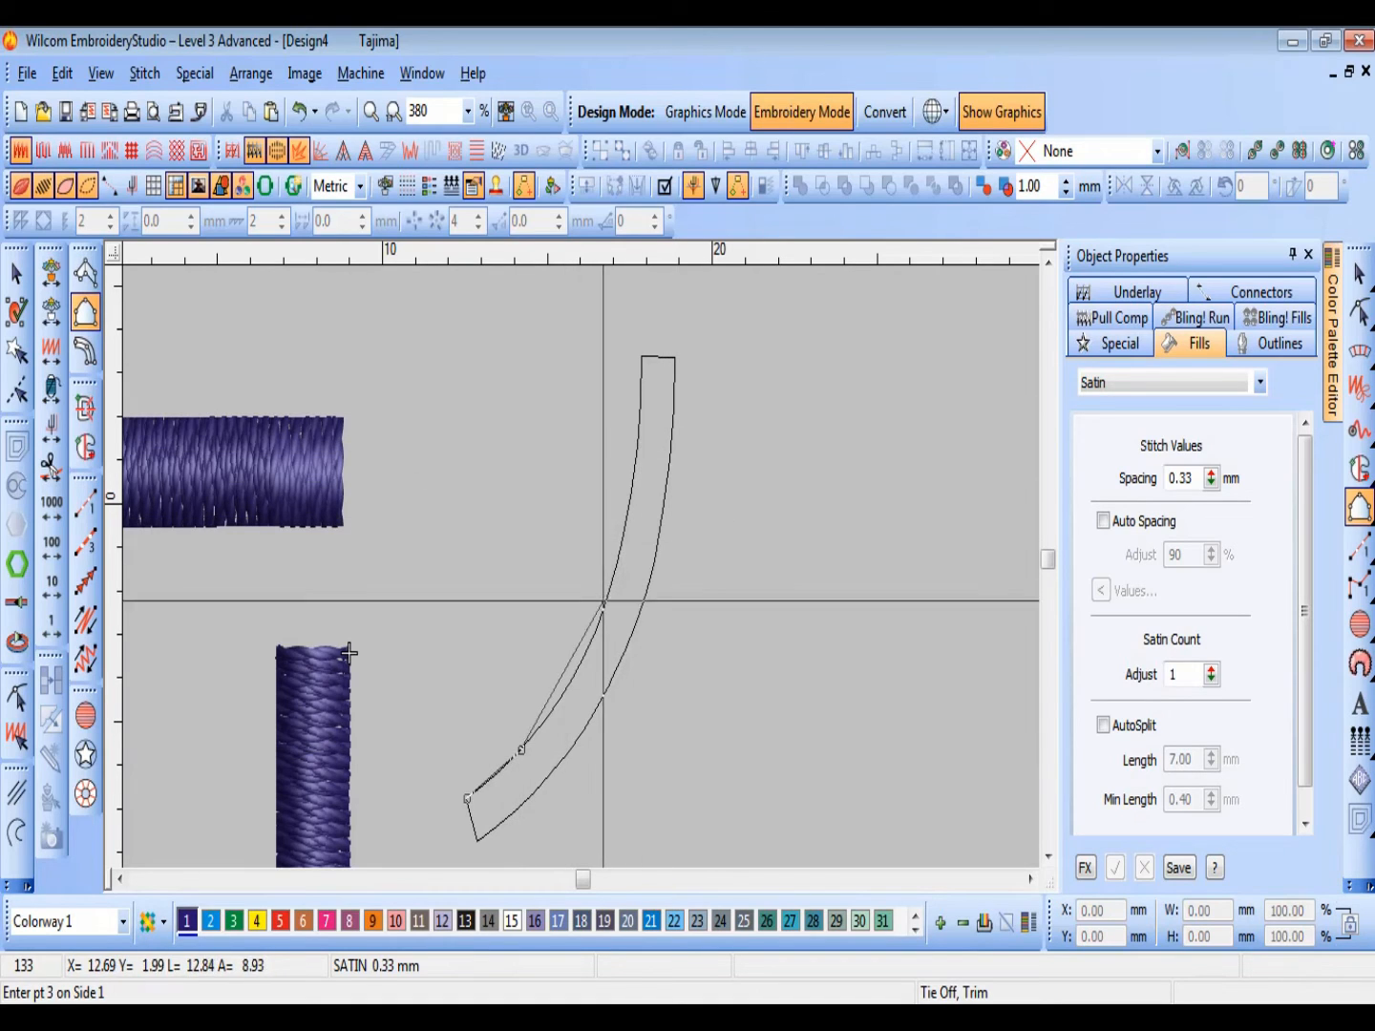
pyautogui.click(601, 614)
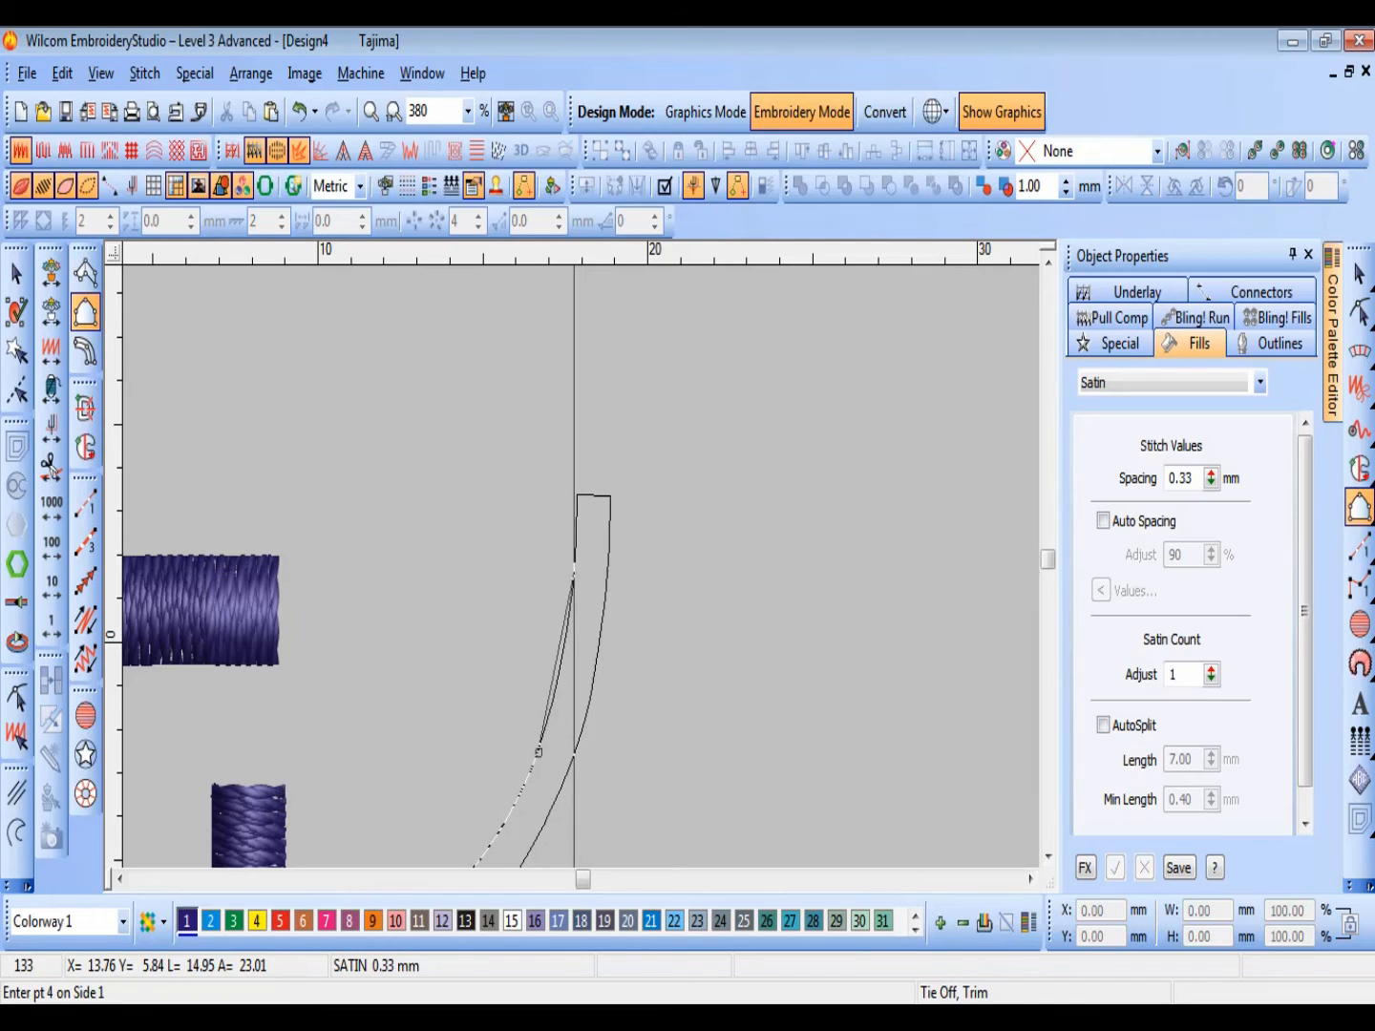
pyautogui.click(574, 572)
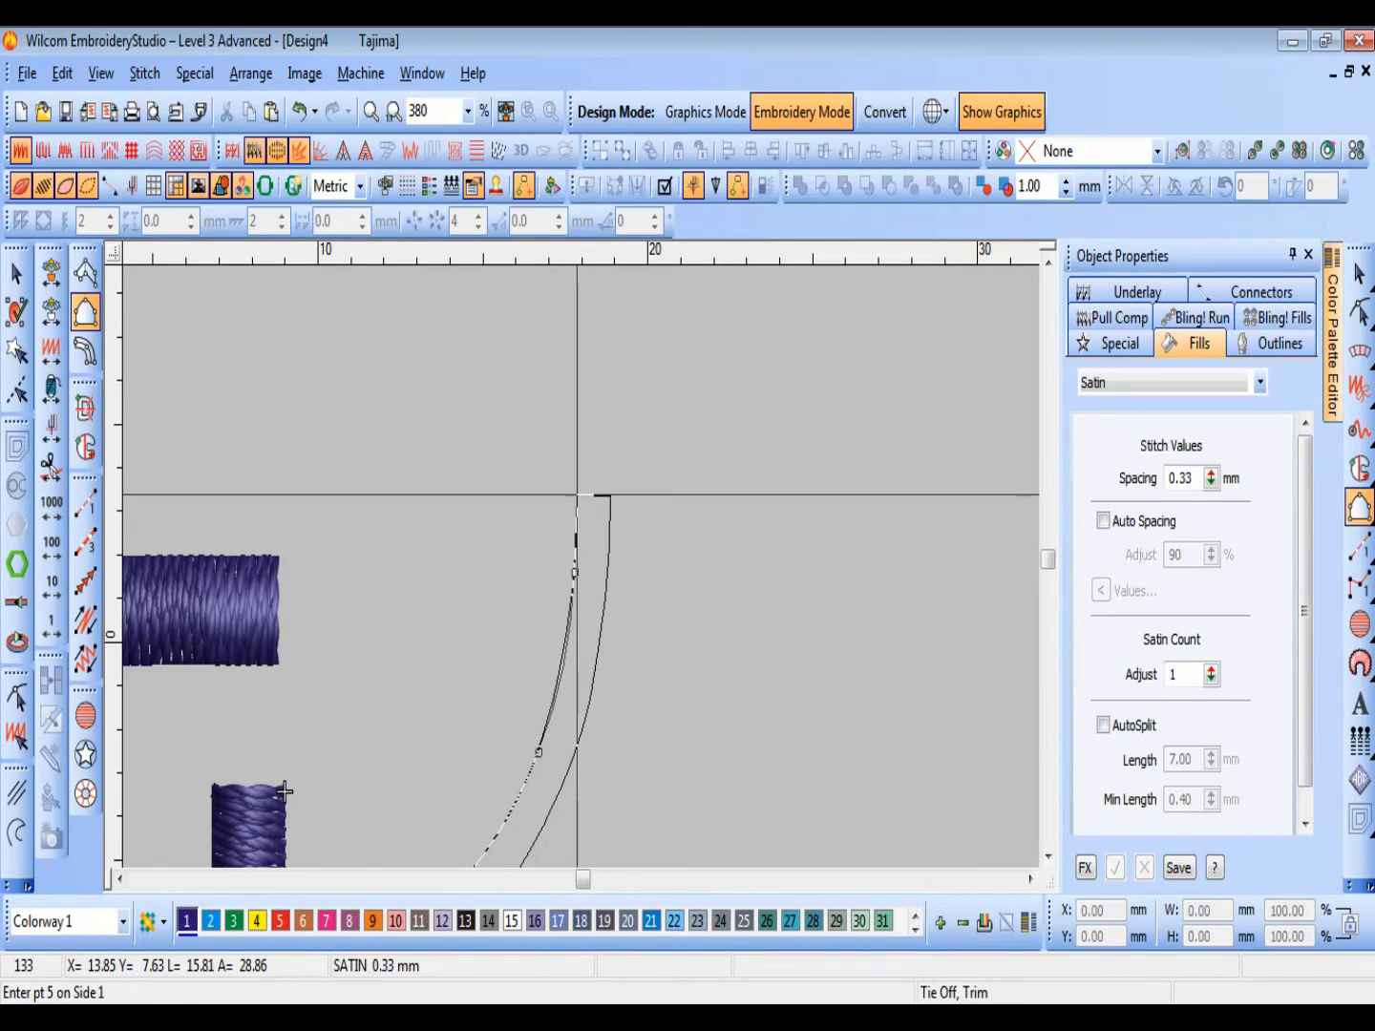
pyautogui.click(577, 495)
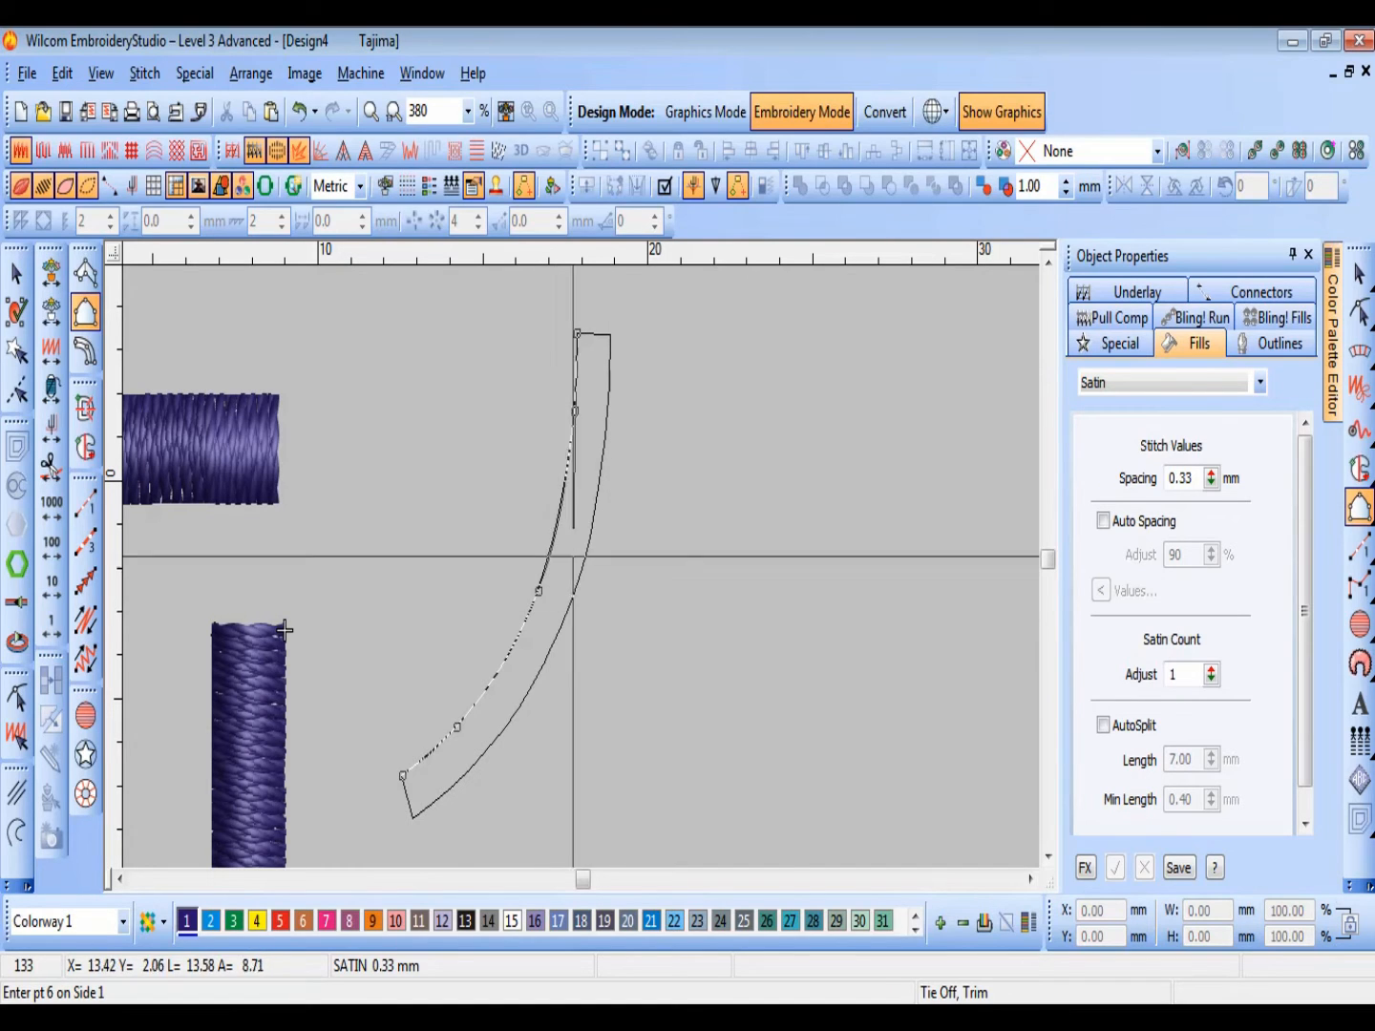
pyautogui.click(611, 335)
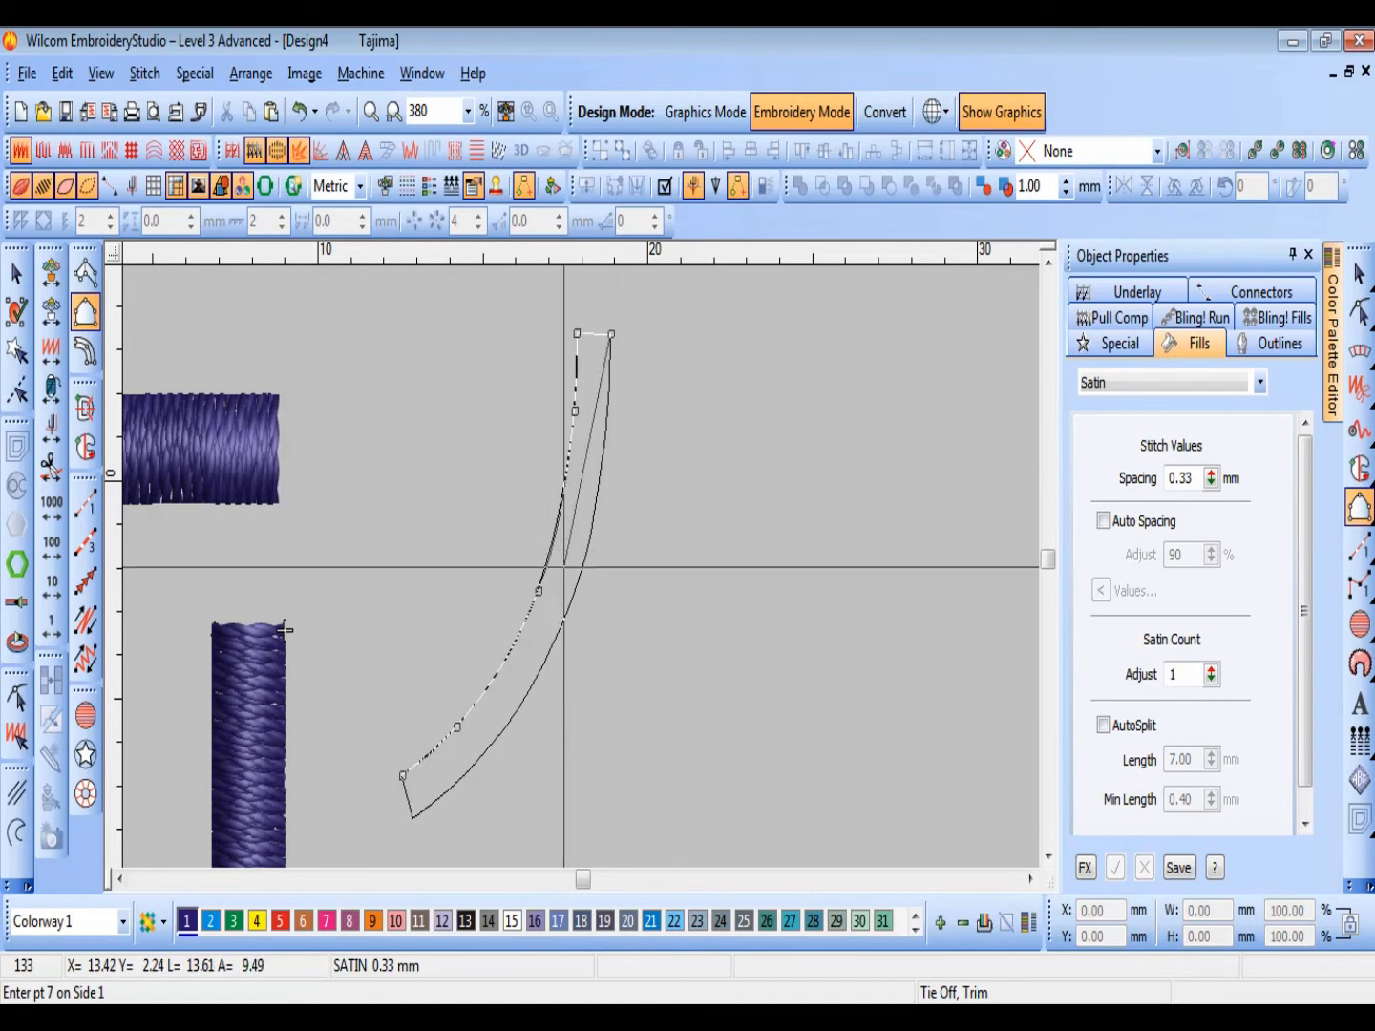
pyautogui.click(591, 537)
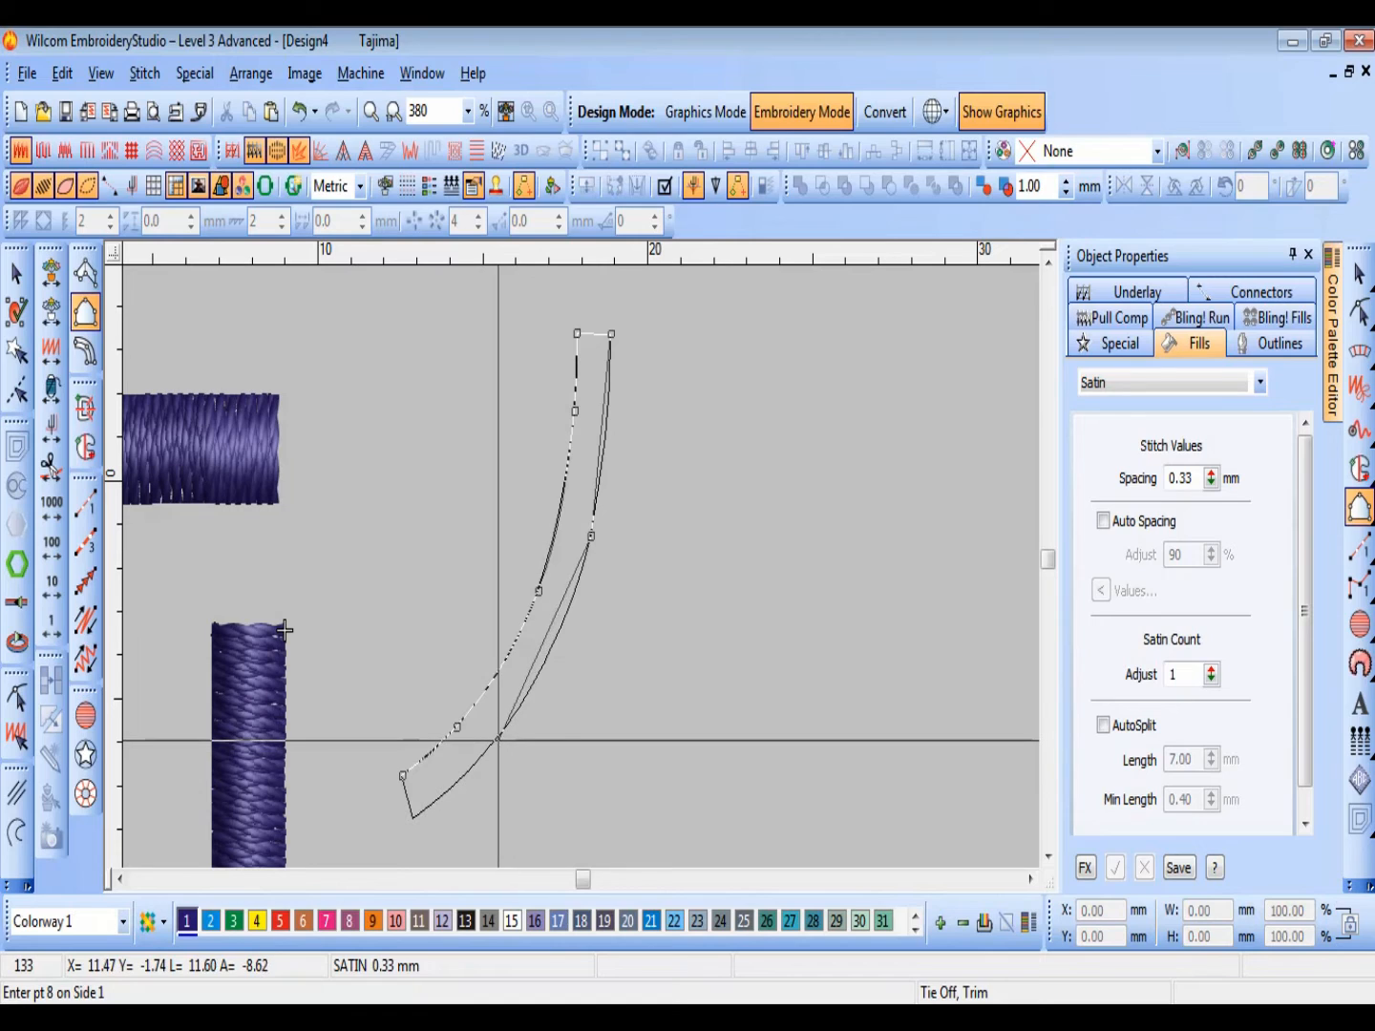
pyautogui.rightClick(495, 740)
pyautogui.rightClick(496, 740)
pyautogui.rightClick(496, 740)
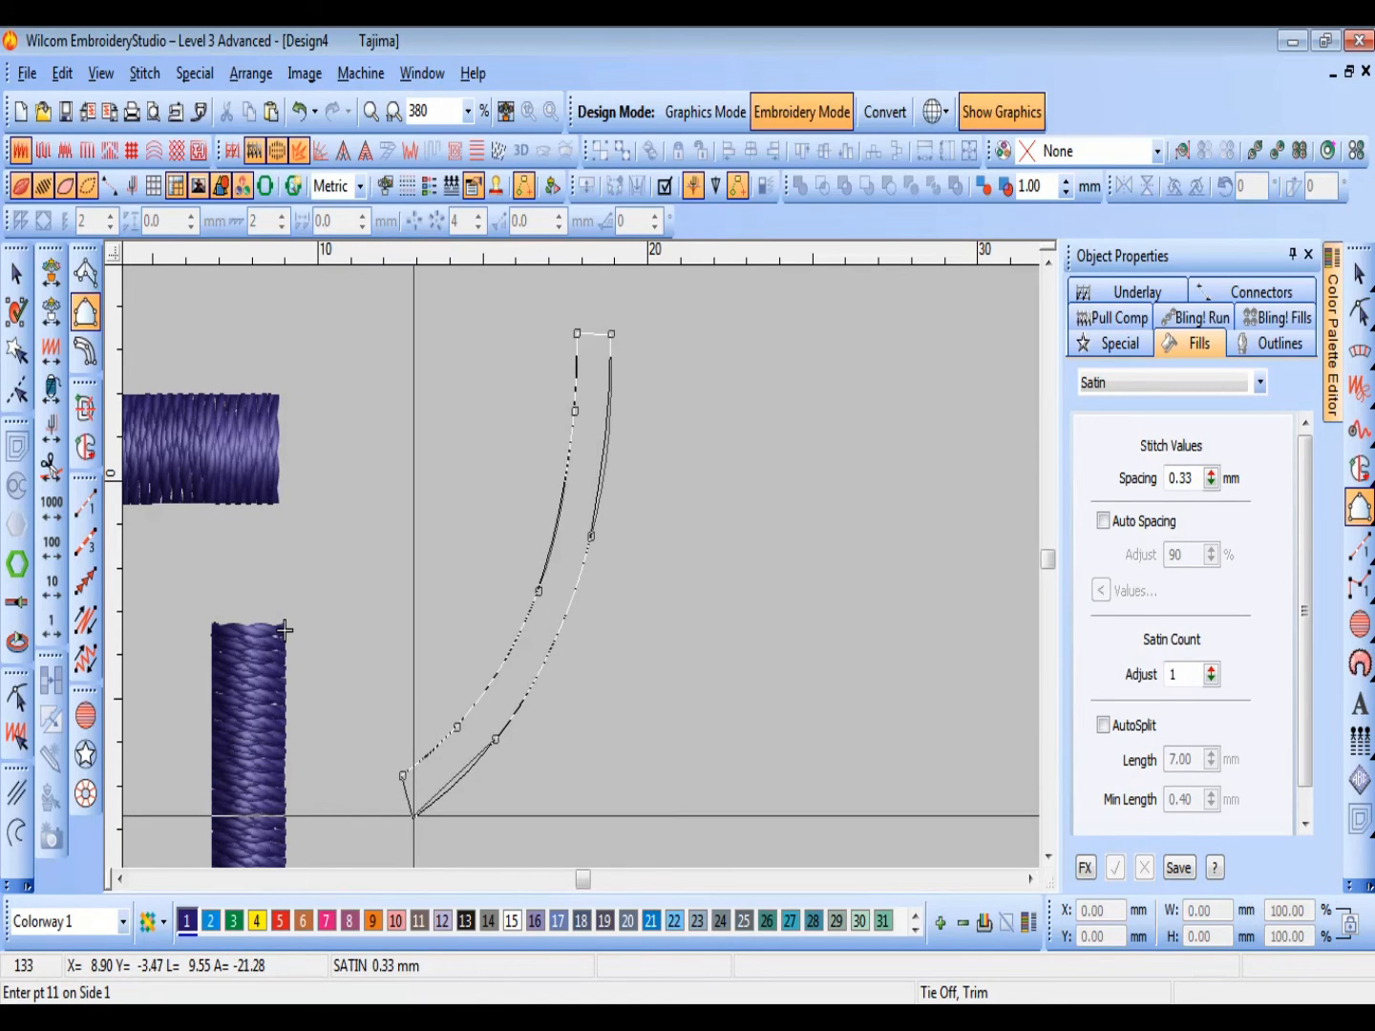
pyautogui.click(414, 817)
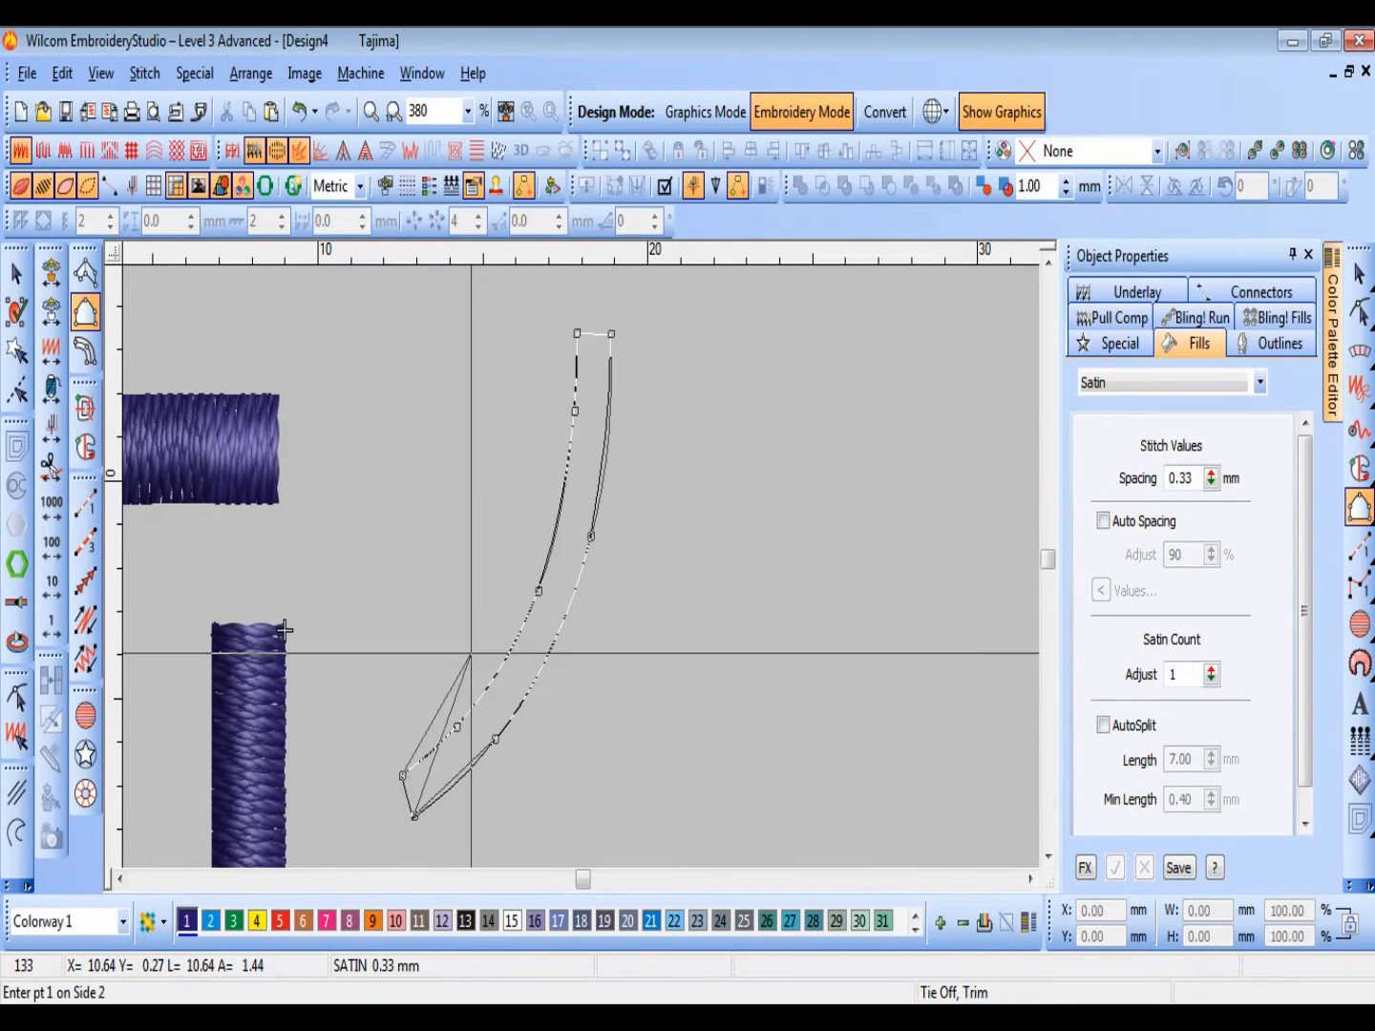
pyautogui.press('BackSpace')
pyautogui.press('BackSpace')
pyautogui.press('BackSpace')
pyautogui.press('BackSpace')
pyautogui.press('BackSpace')
pyautogui.press('BackSpace')
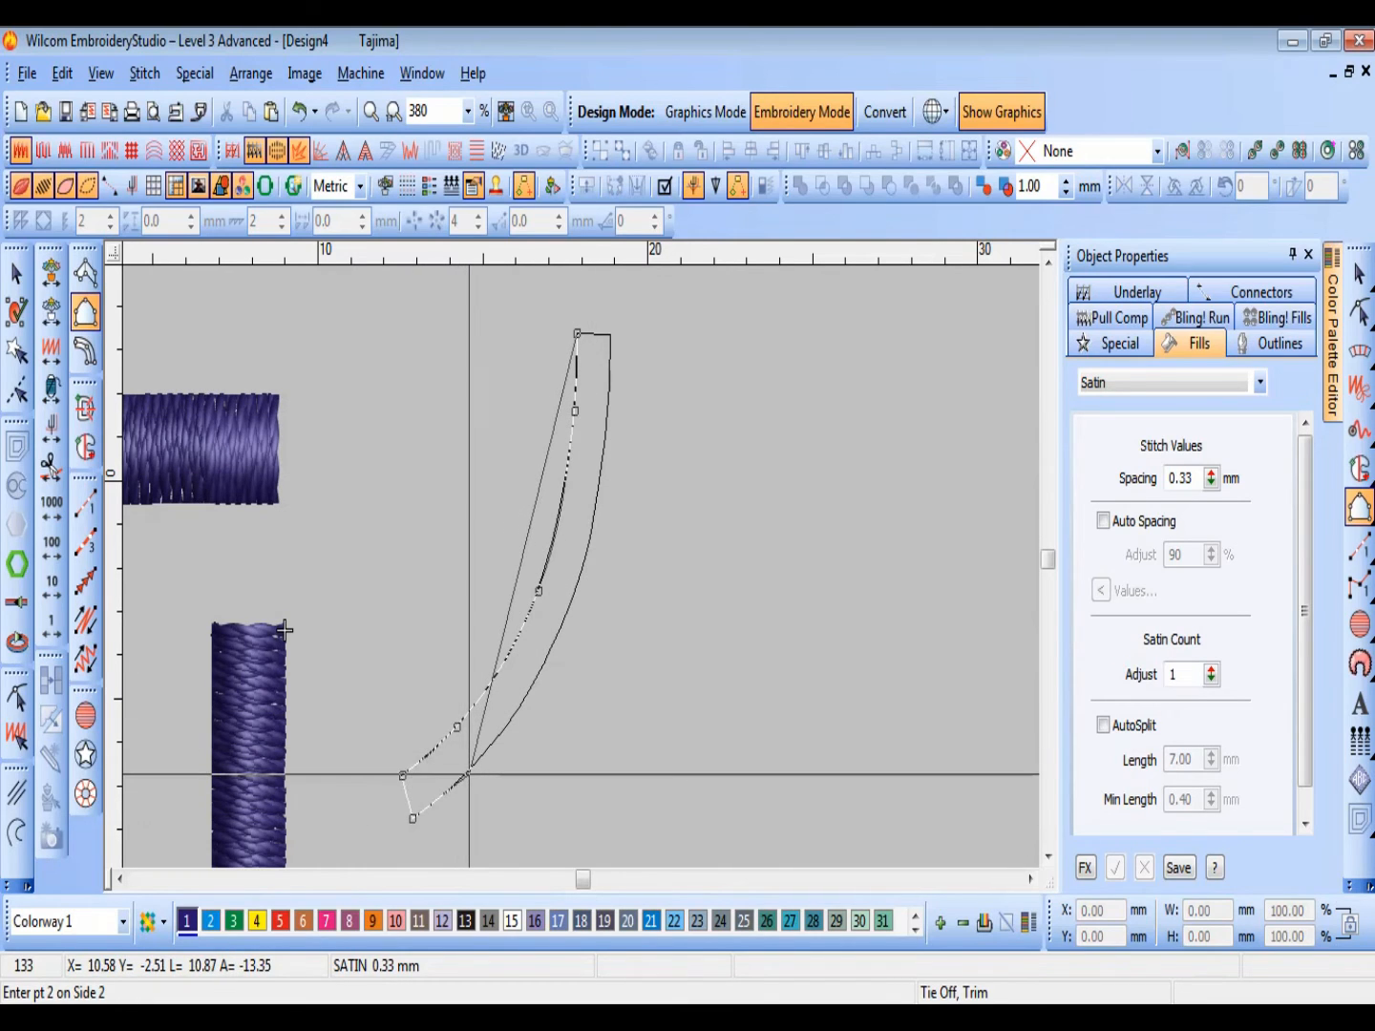
# Step: Place the side 2 points along the curved outline's outer edge up to its upper end, and generate the satin column
pyautogui.click(469, 771)
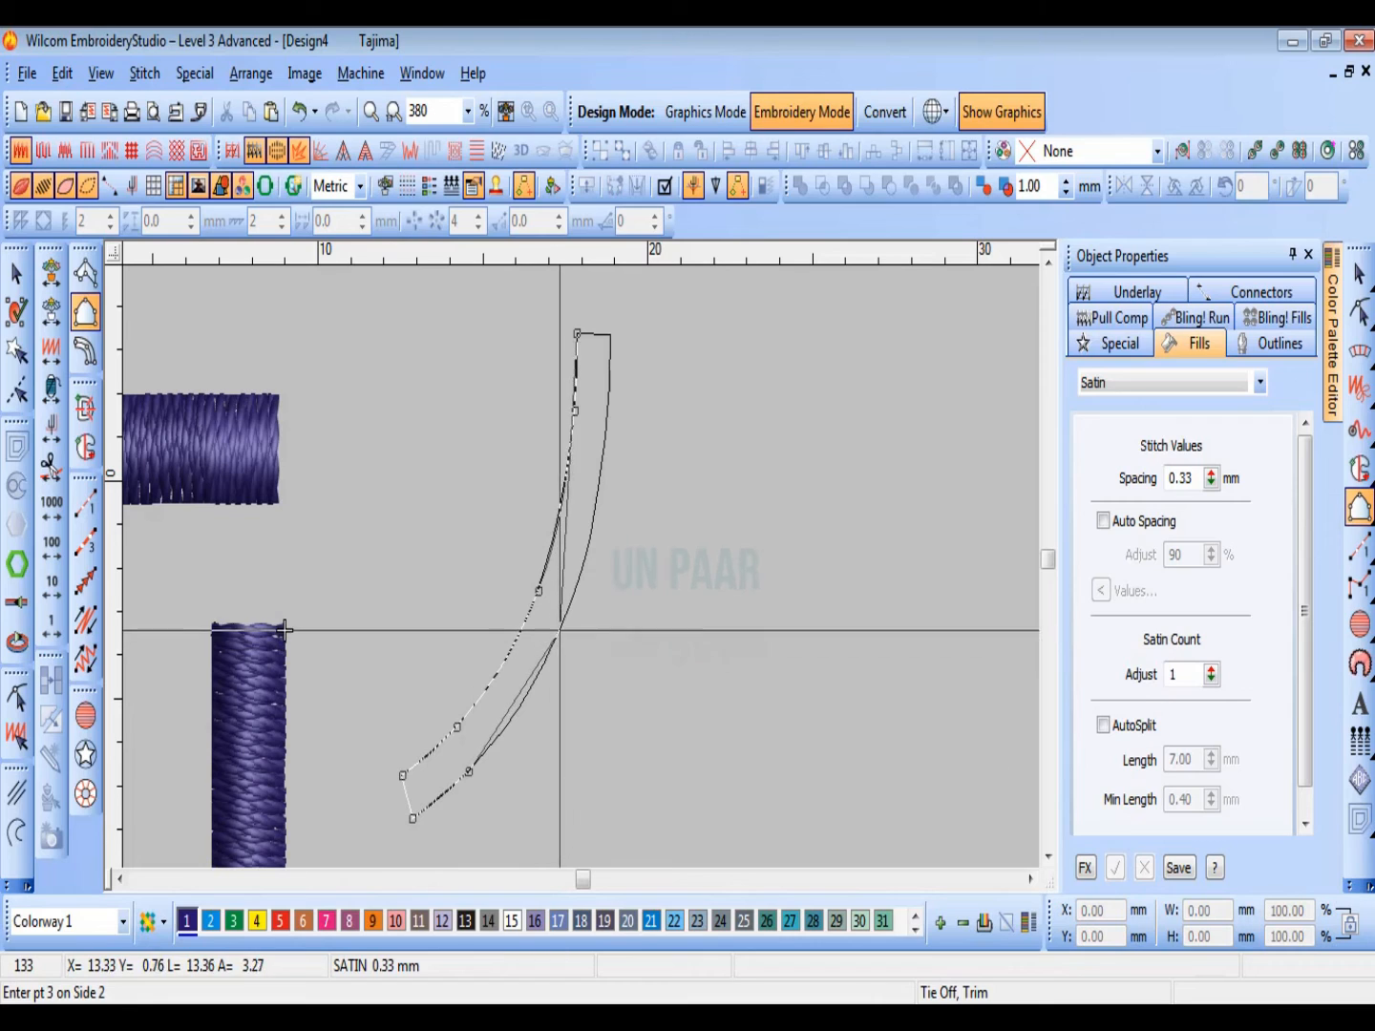
pyautogui.rightClick(567, 614)
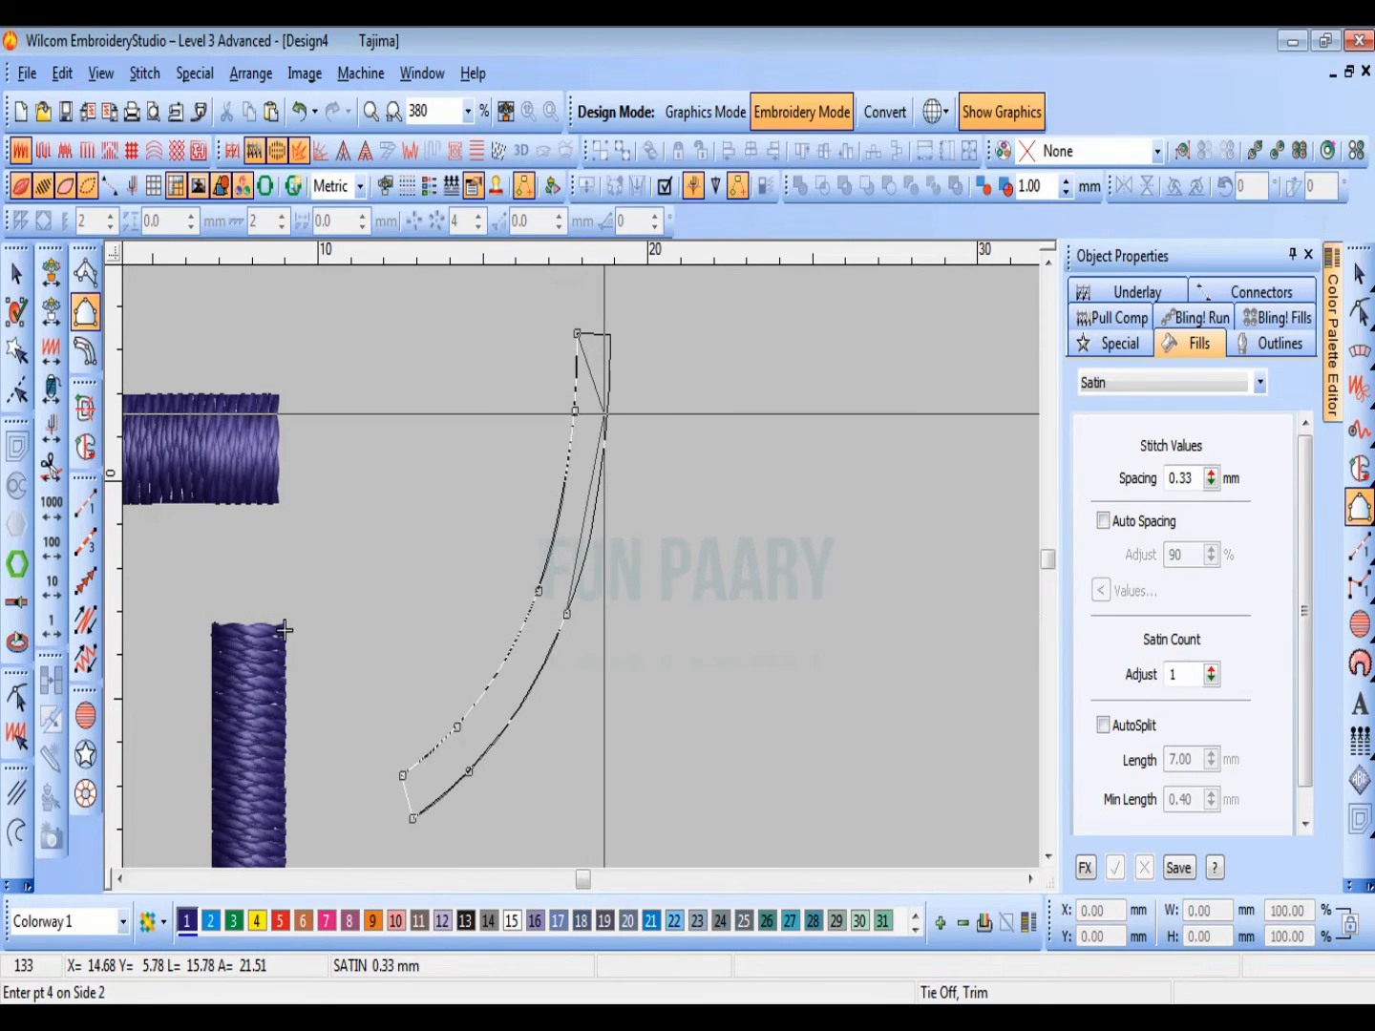
pyautogui.rightClick(607, 413)
pyautogui.rightClick(606, 413)
pyautogui.click(609, 336)
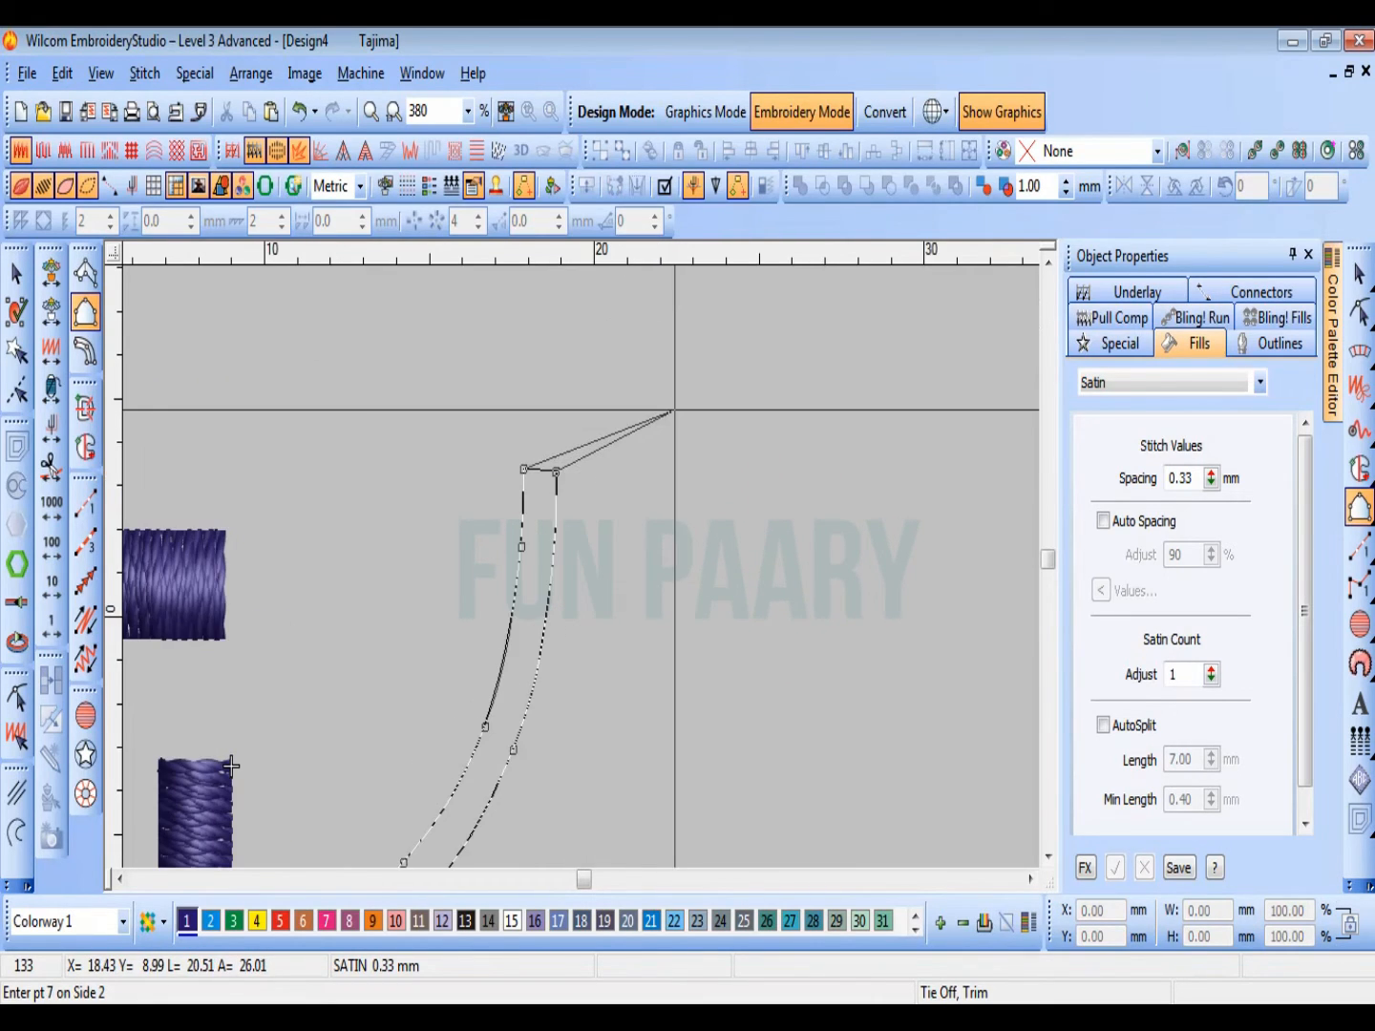
pyautogui.press('Return')
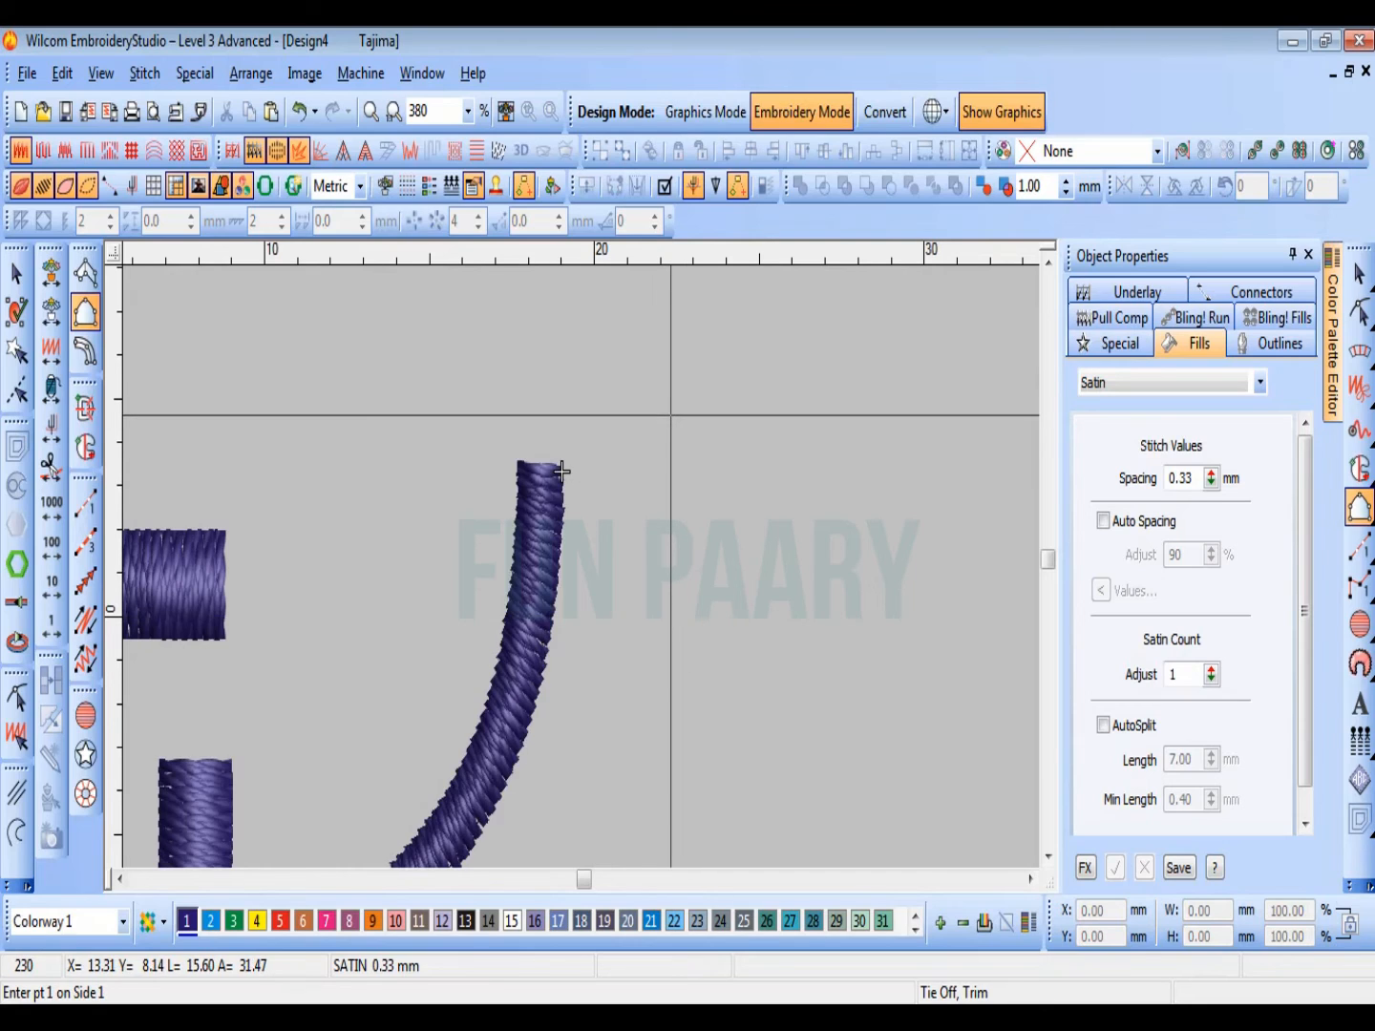
pyautogui.hotkey('shift', 'z')
pyautogui.press('Escape')
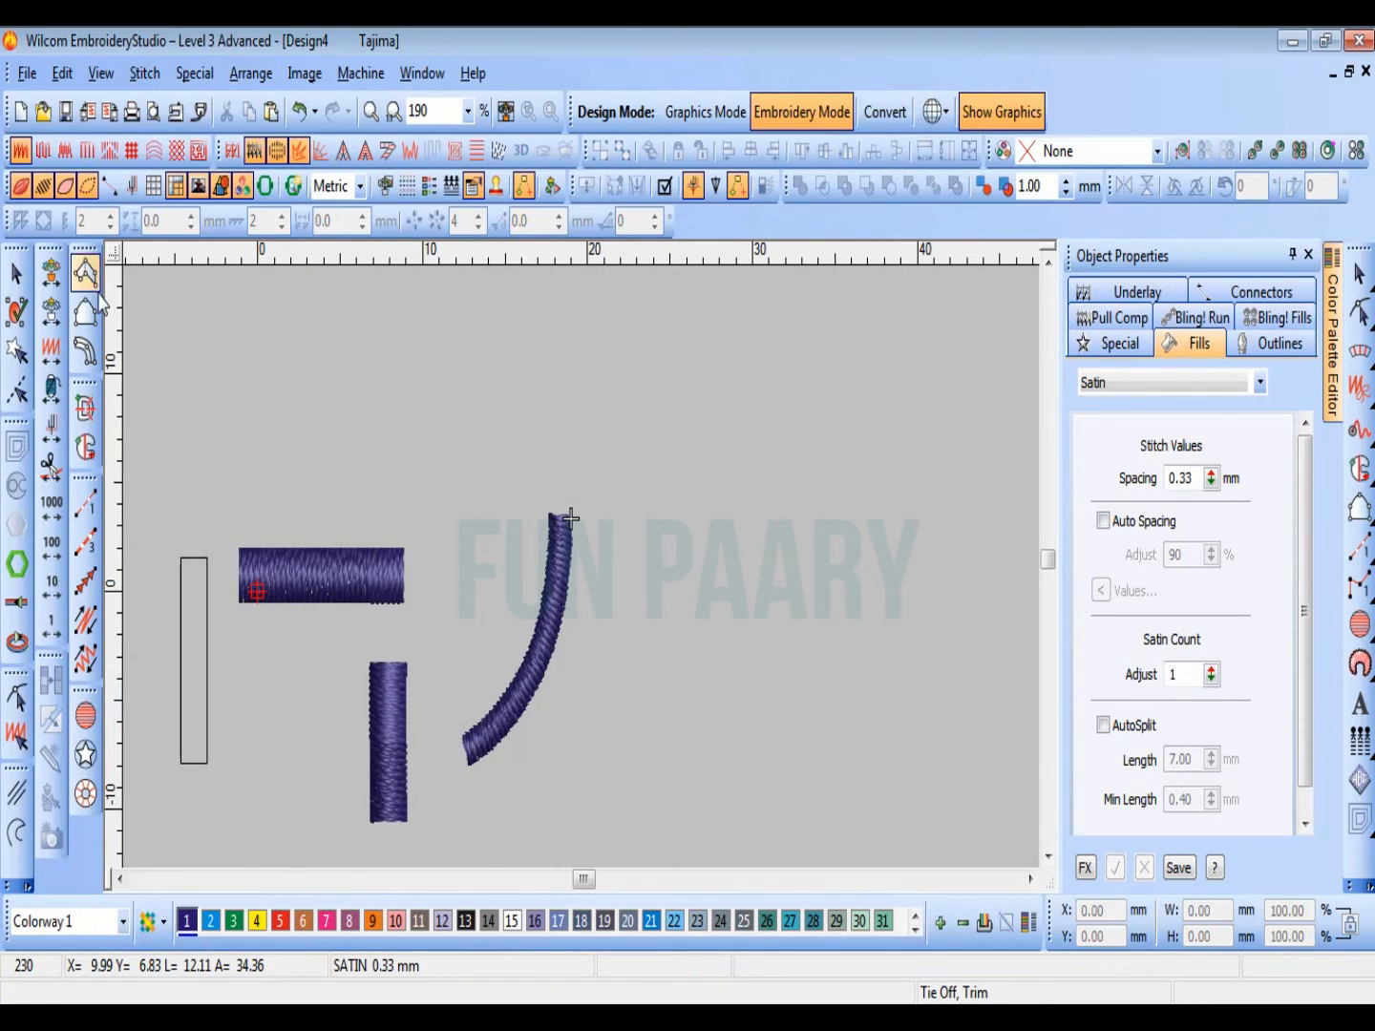
pyautogui.click(85, 352)
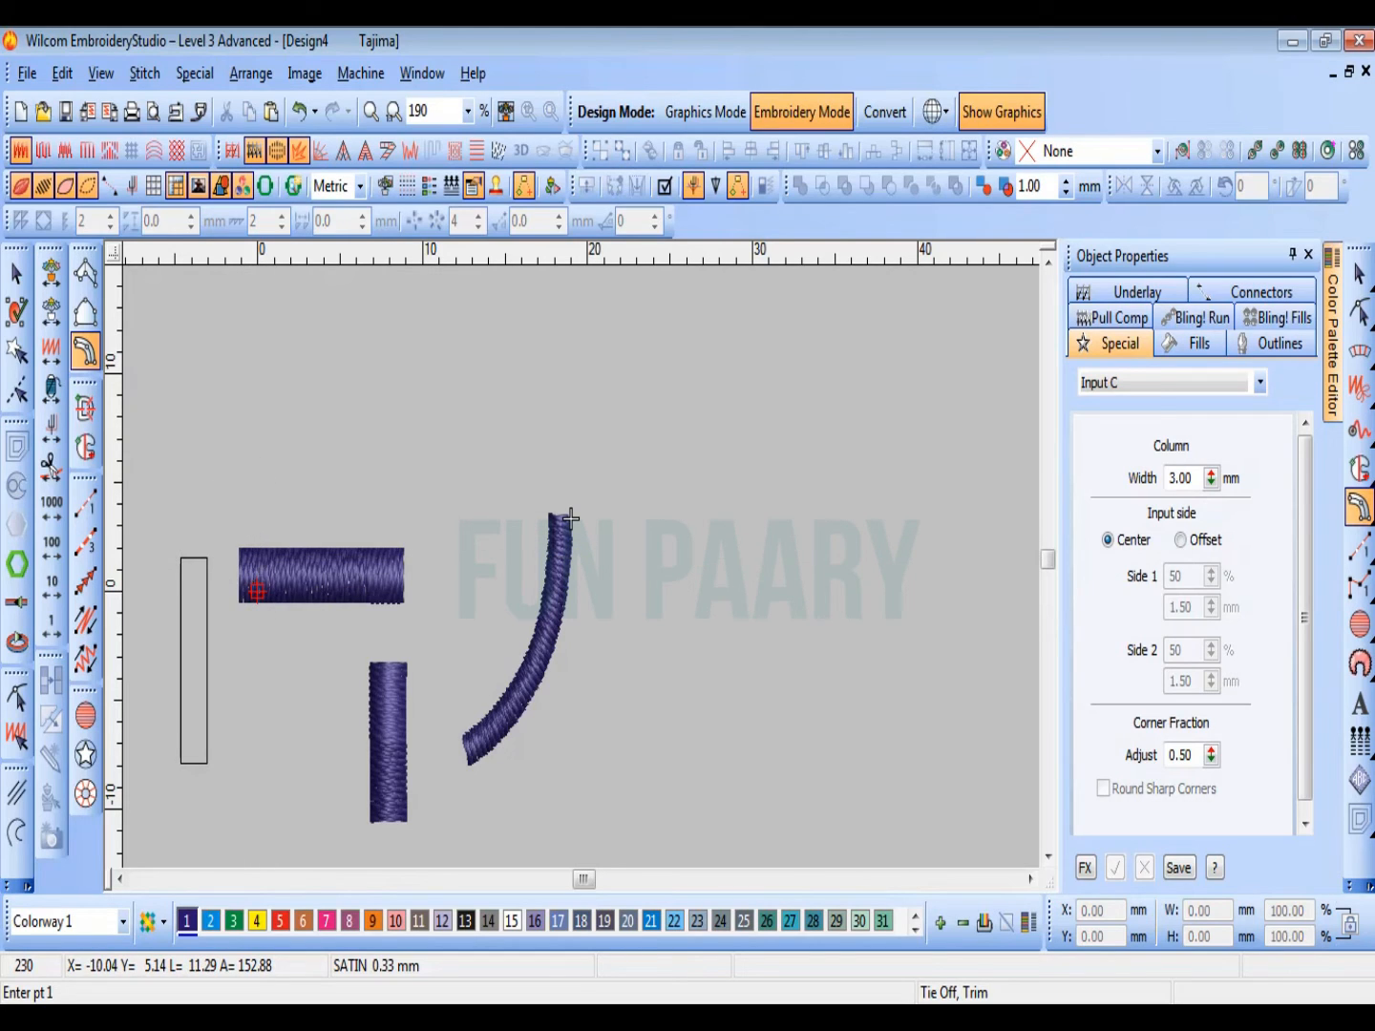
pyautogui.press('Escape')
# Step: Enlarge the horizontal satin column to about 19 mm wide and 11.7 mm high, moving it to the empty area beyond the curved column
pyautogui.click(305, 591)
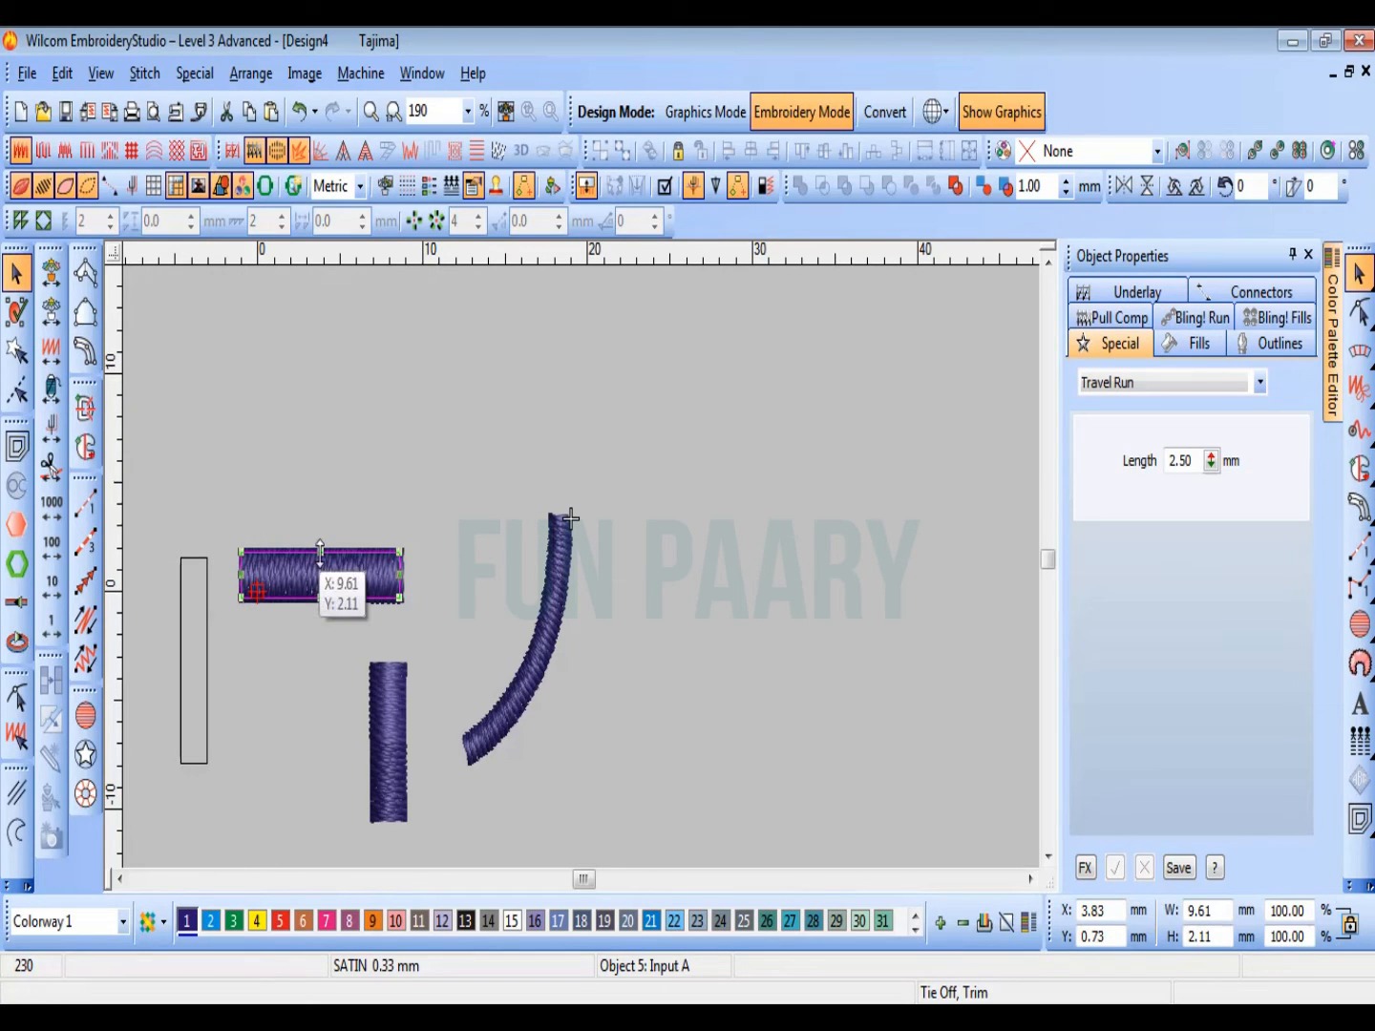
pyautogui.moveTo(320, 551); pyautogui.dragTo(322, 445)
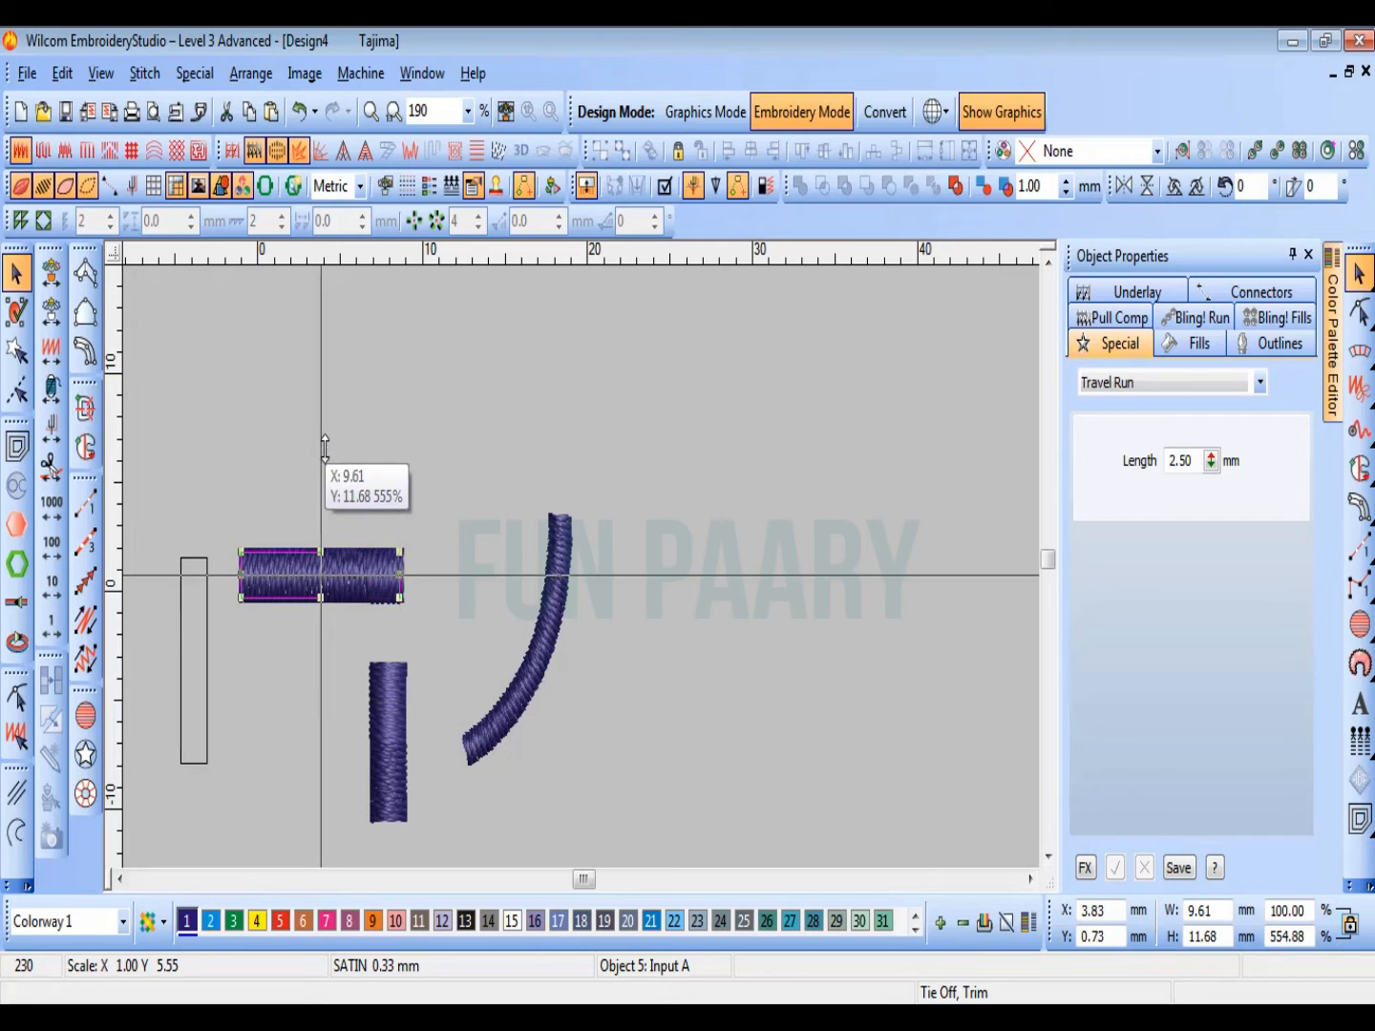
pyautogui.moveTo(388, 610); pyautogui.dragTo(842, 546)
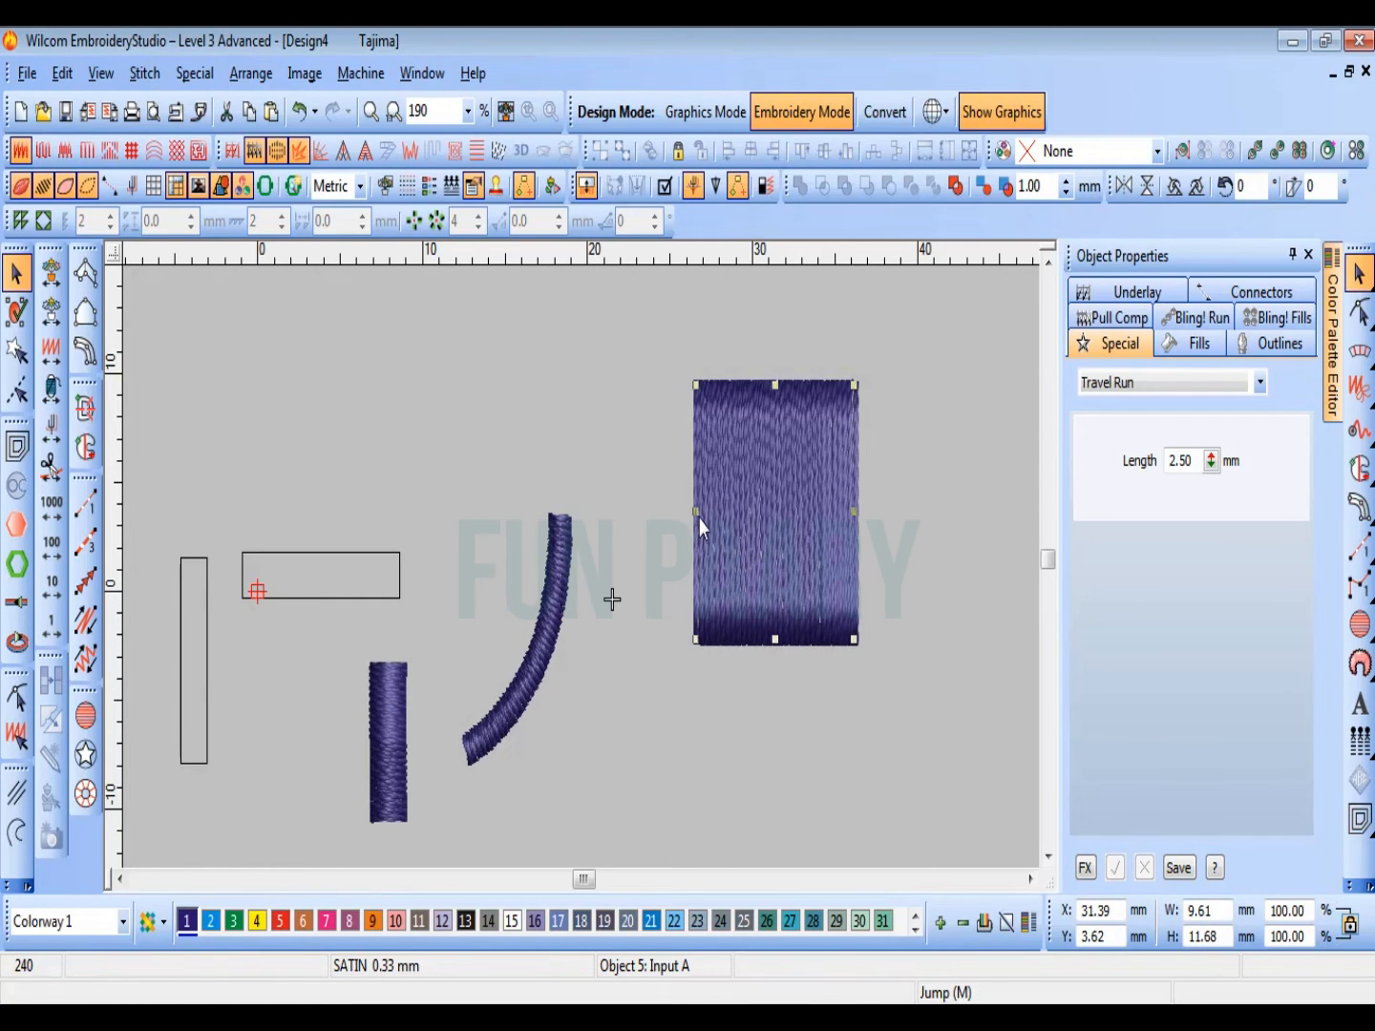
pyautogui.moveTo(698, 519); pyautogui.dragTo(616, 516)
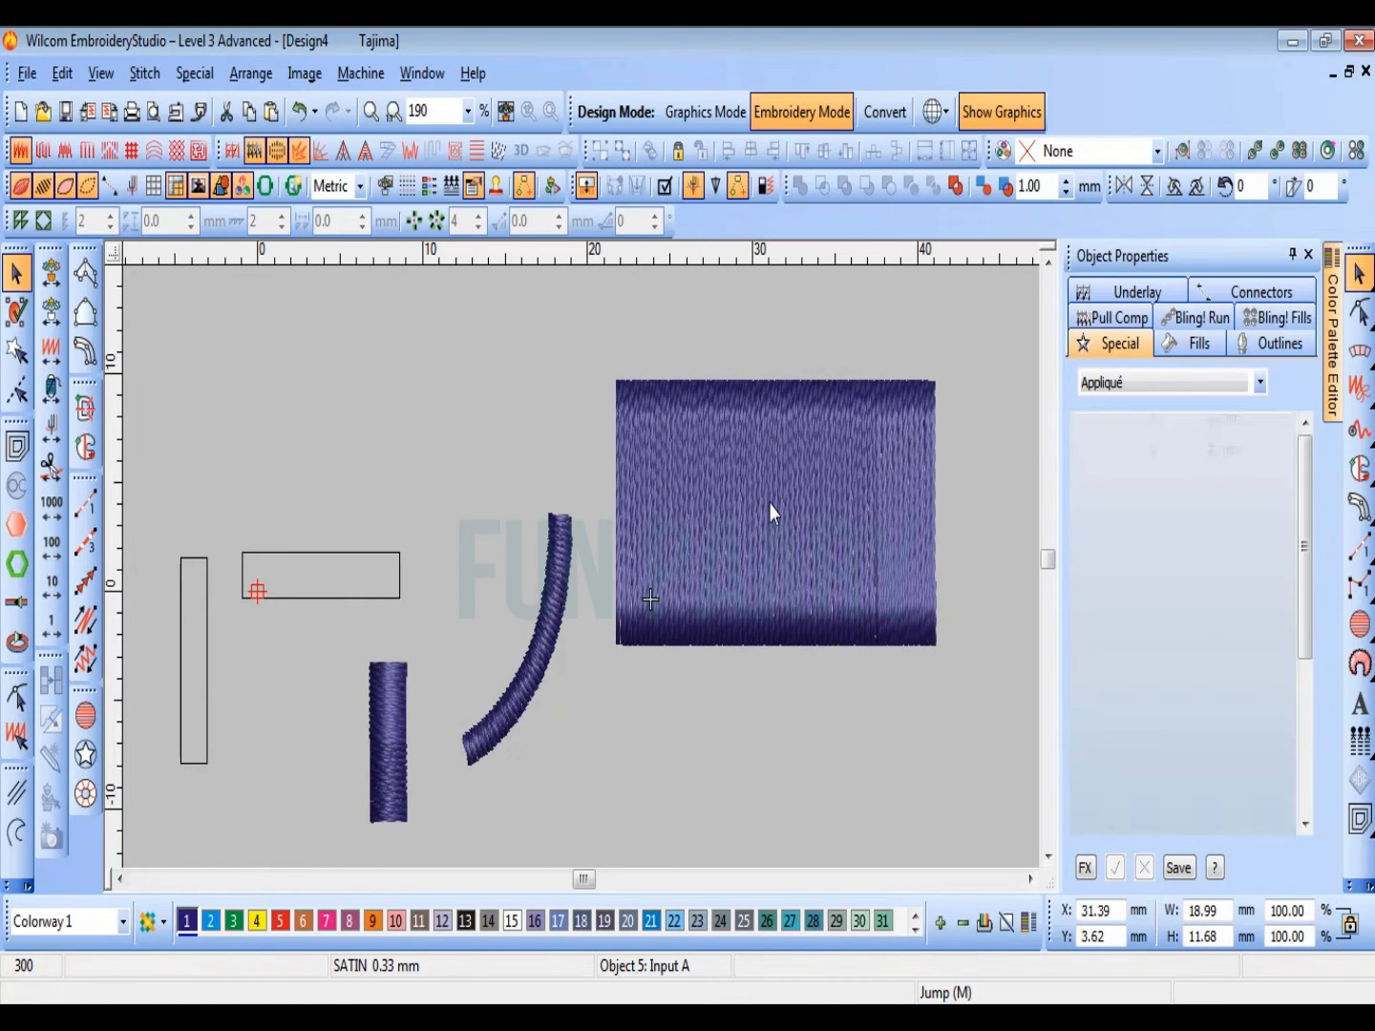
pyautogui.press('Escape')
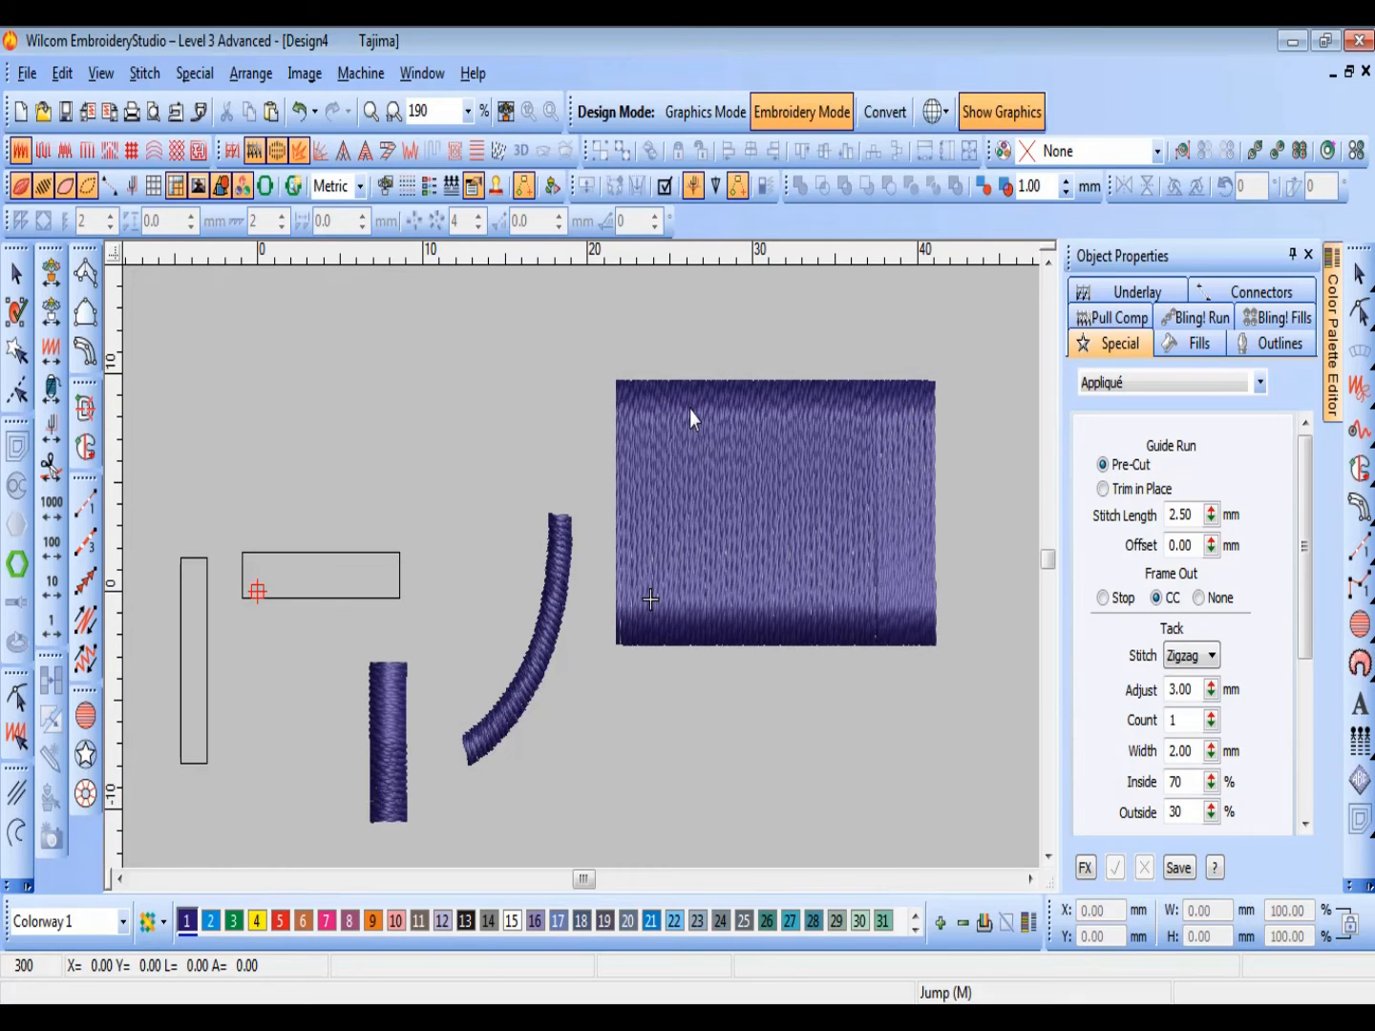
# Step: Turn off TrueView and hide the stitches so that only the outlines show, framing the enlarged rectangle
pyautogui.press('t')
pyautogui.press('t')
pyautogui.press('t')
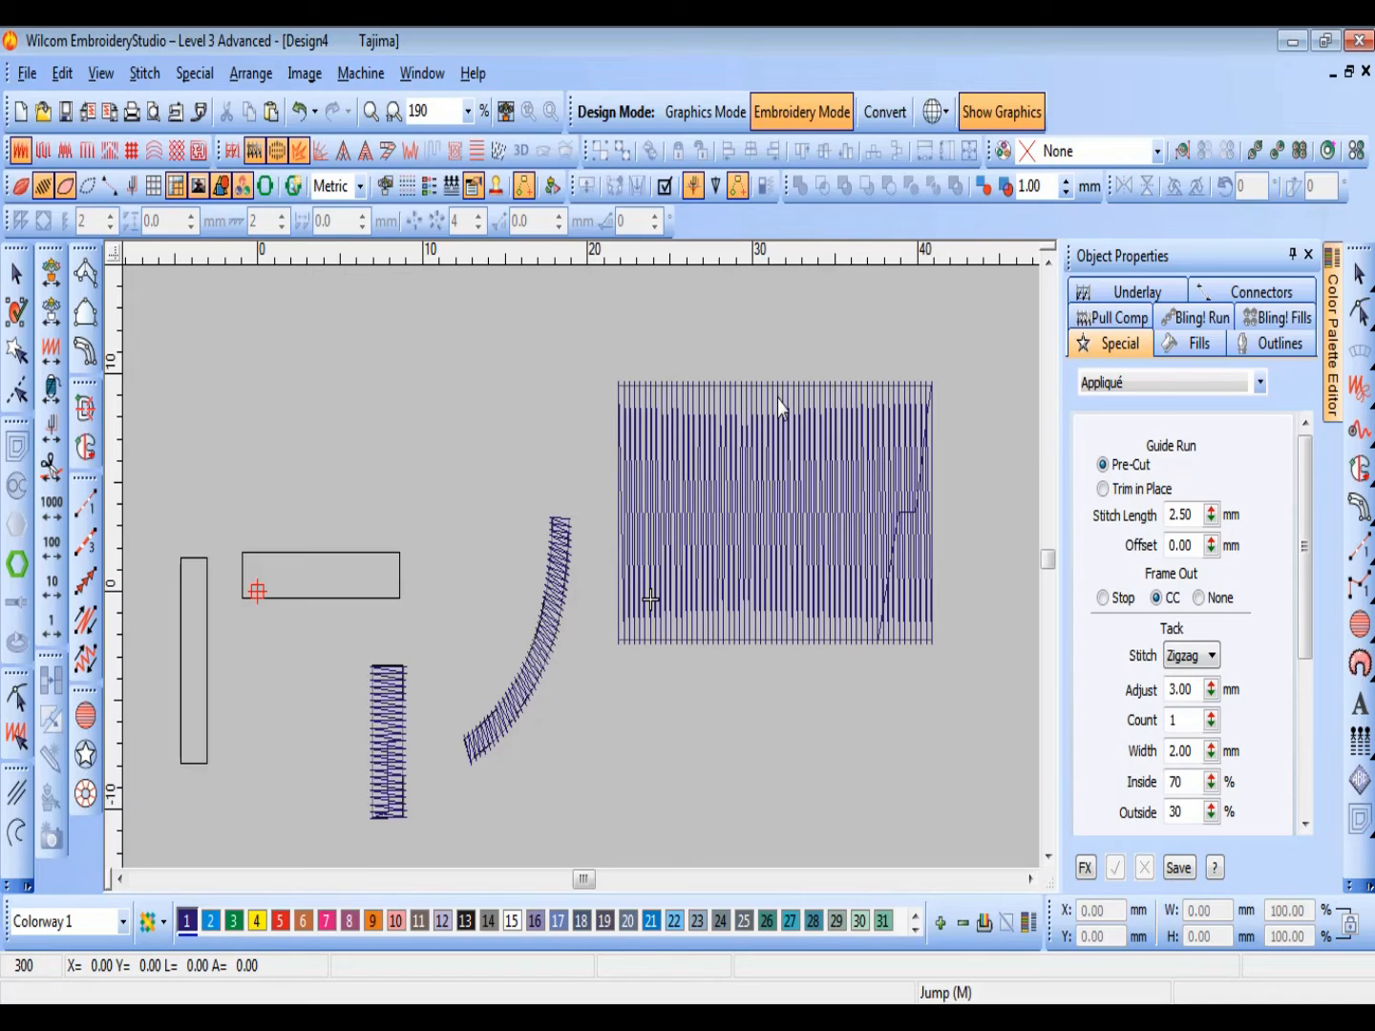
pyautogui.click(44, 188)
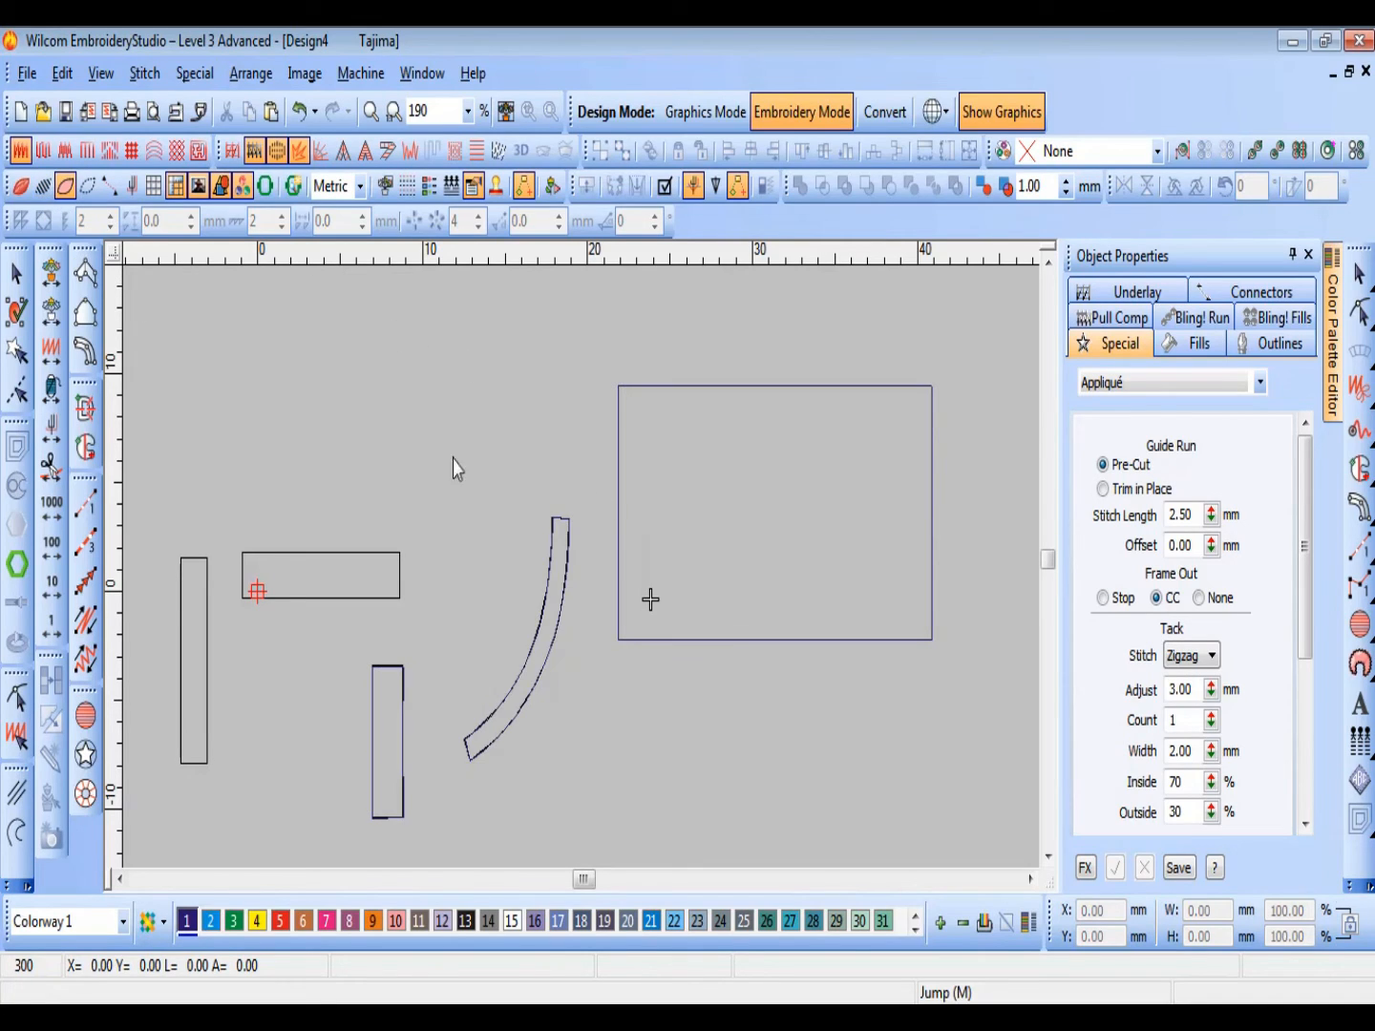
pyautogui.press('b')
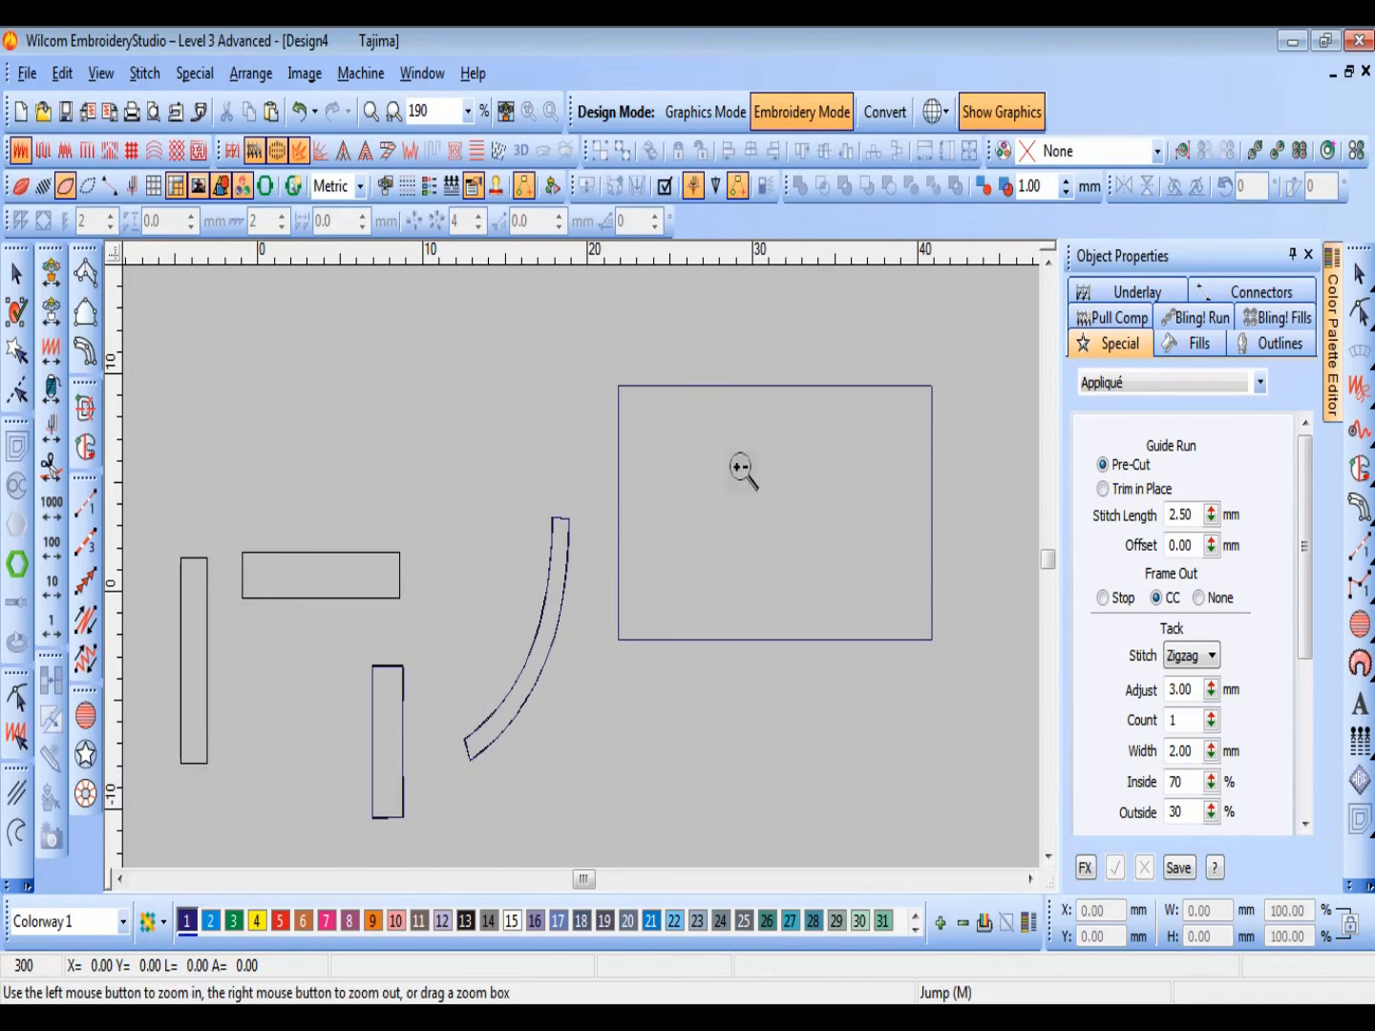
pyautogui.moveTo(594, 354); pyautogui.dragTo(955, 672)
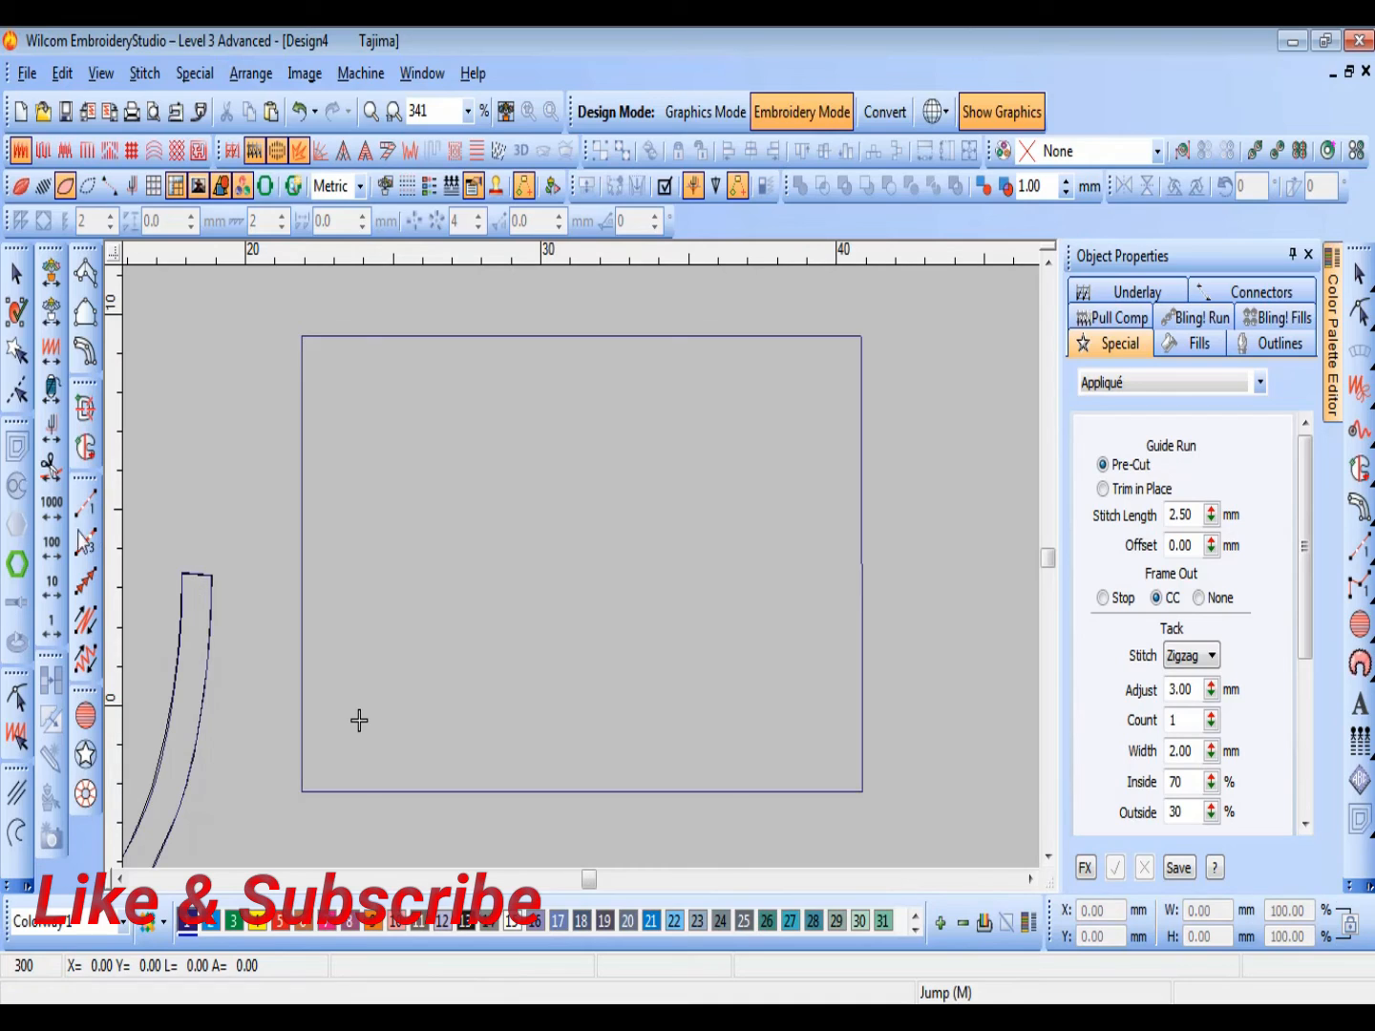
# Step: Digitize a 3.00 mm wide Input C column along the large rectangle's upper, right and lower edges, and generate the satin
pyautogui.click(86, 358)
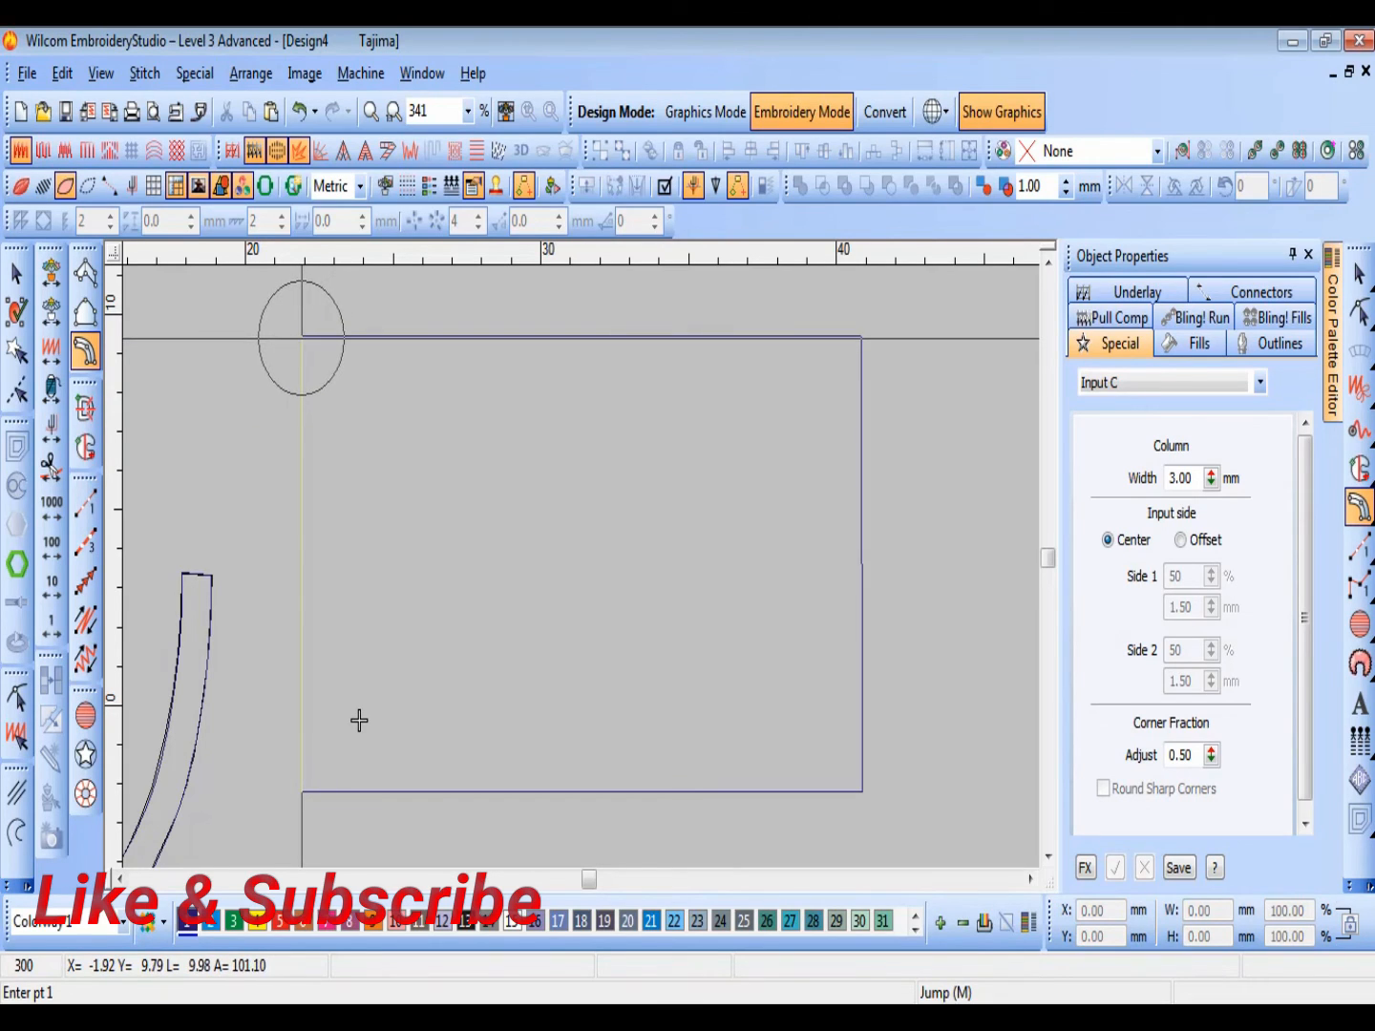
pyautogui.click(302, 336)
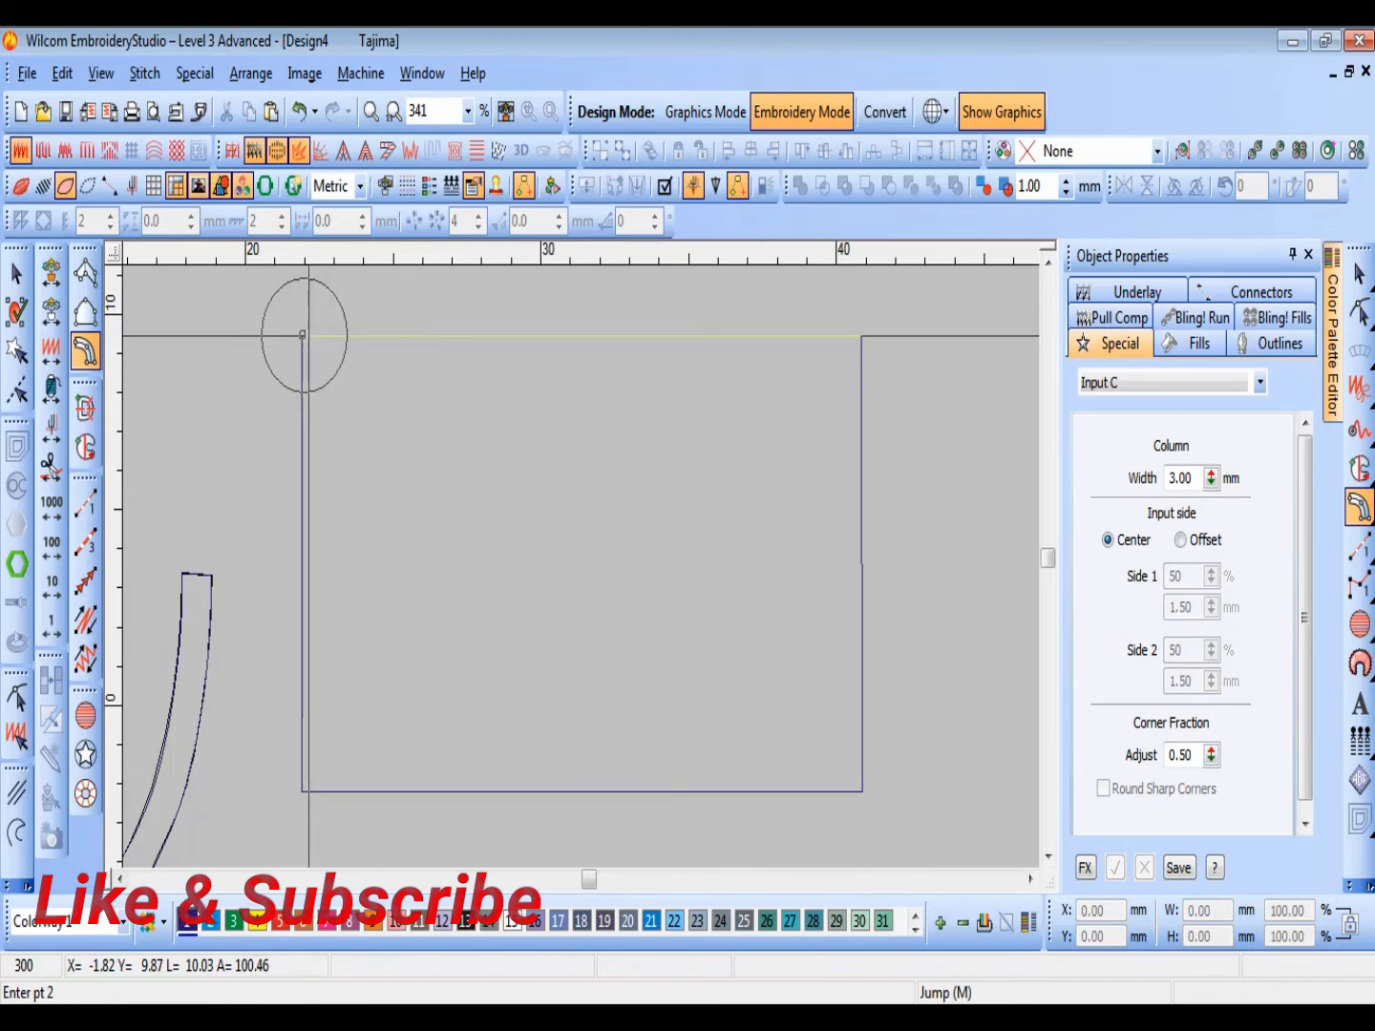
pyautogui.click(765, 334)
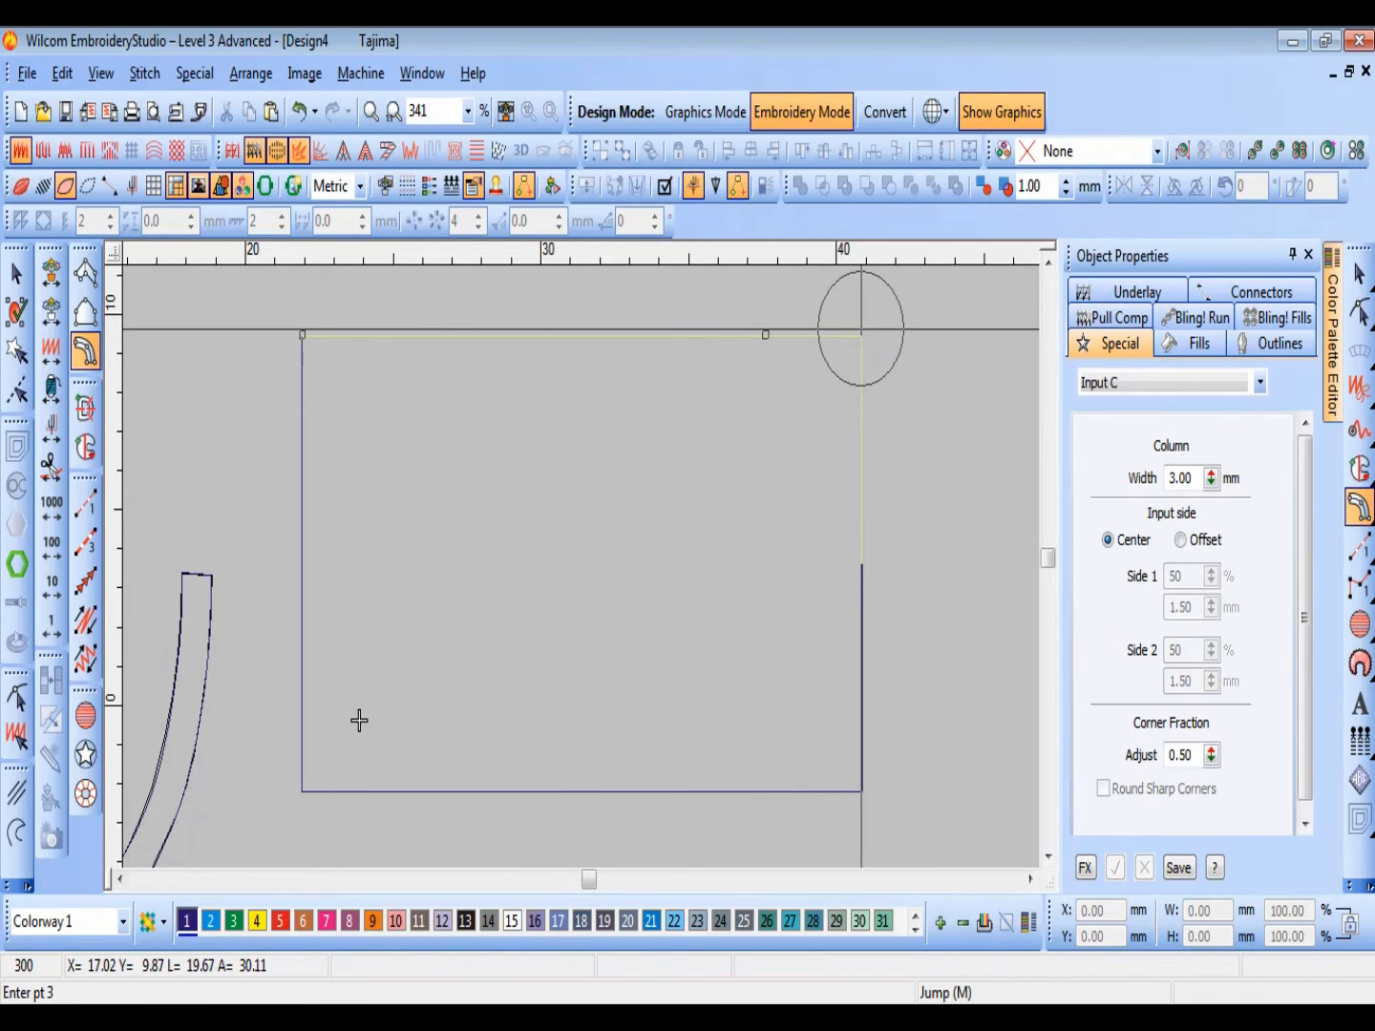
pyautogui.click(864, 792)
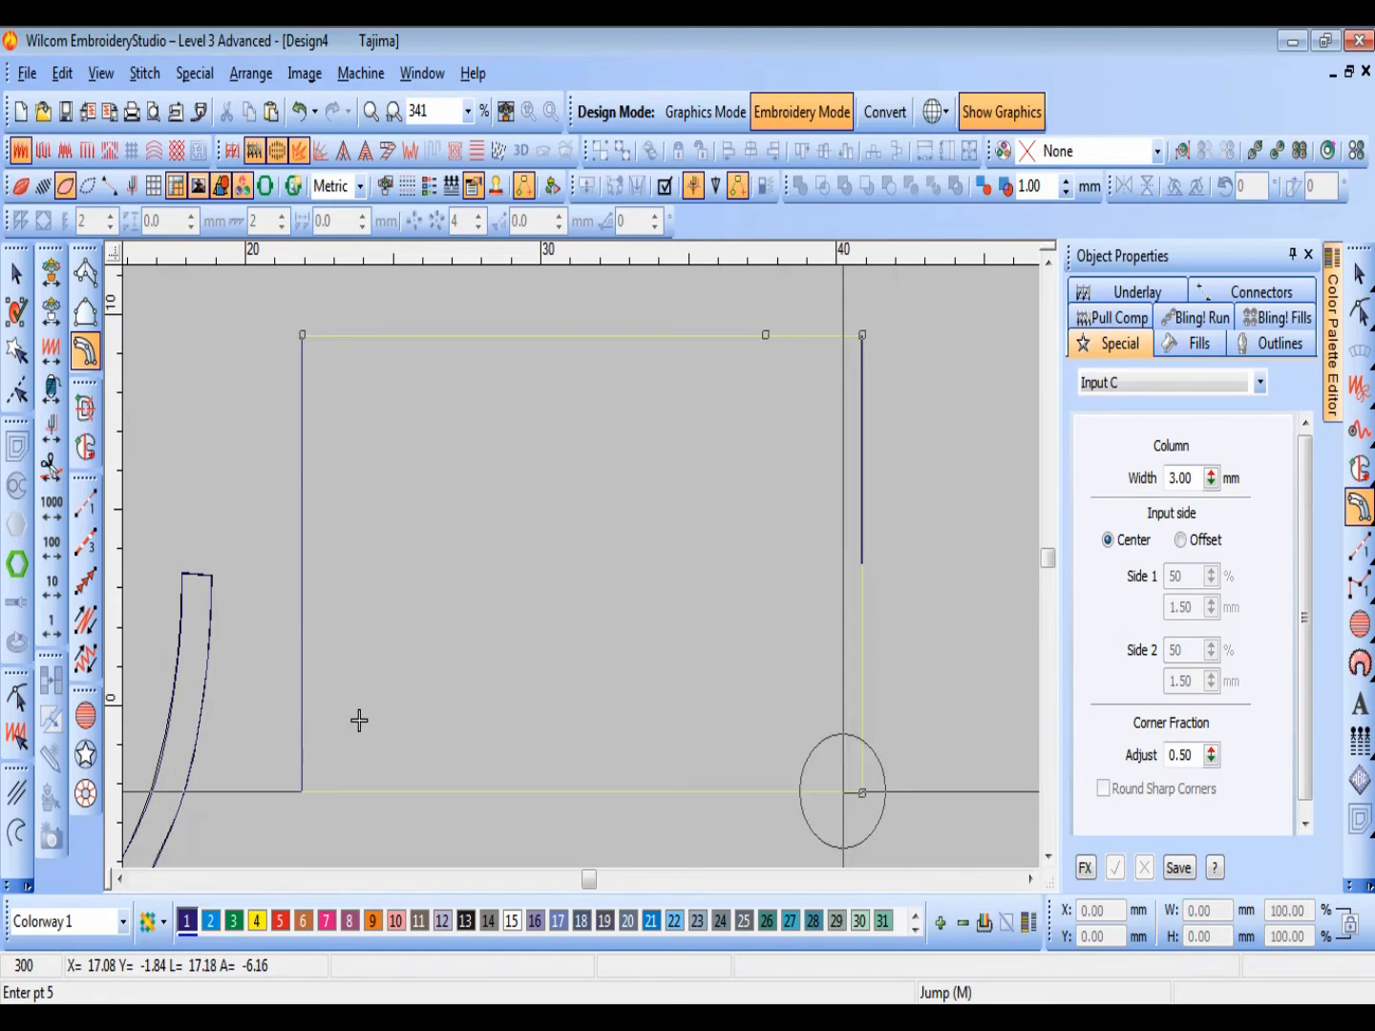
pyautogui.click(301, 792)
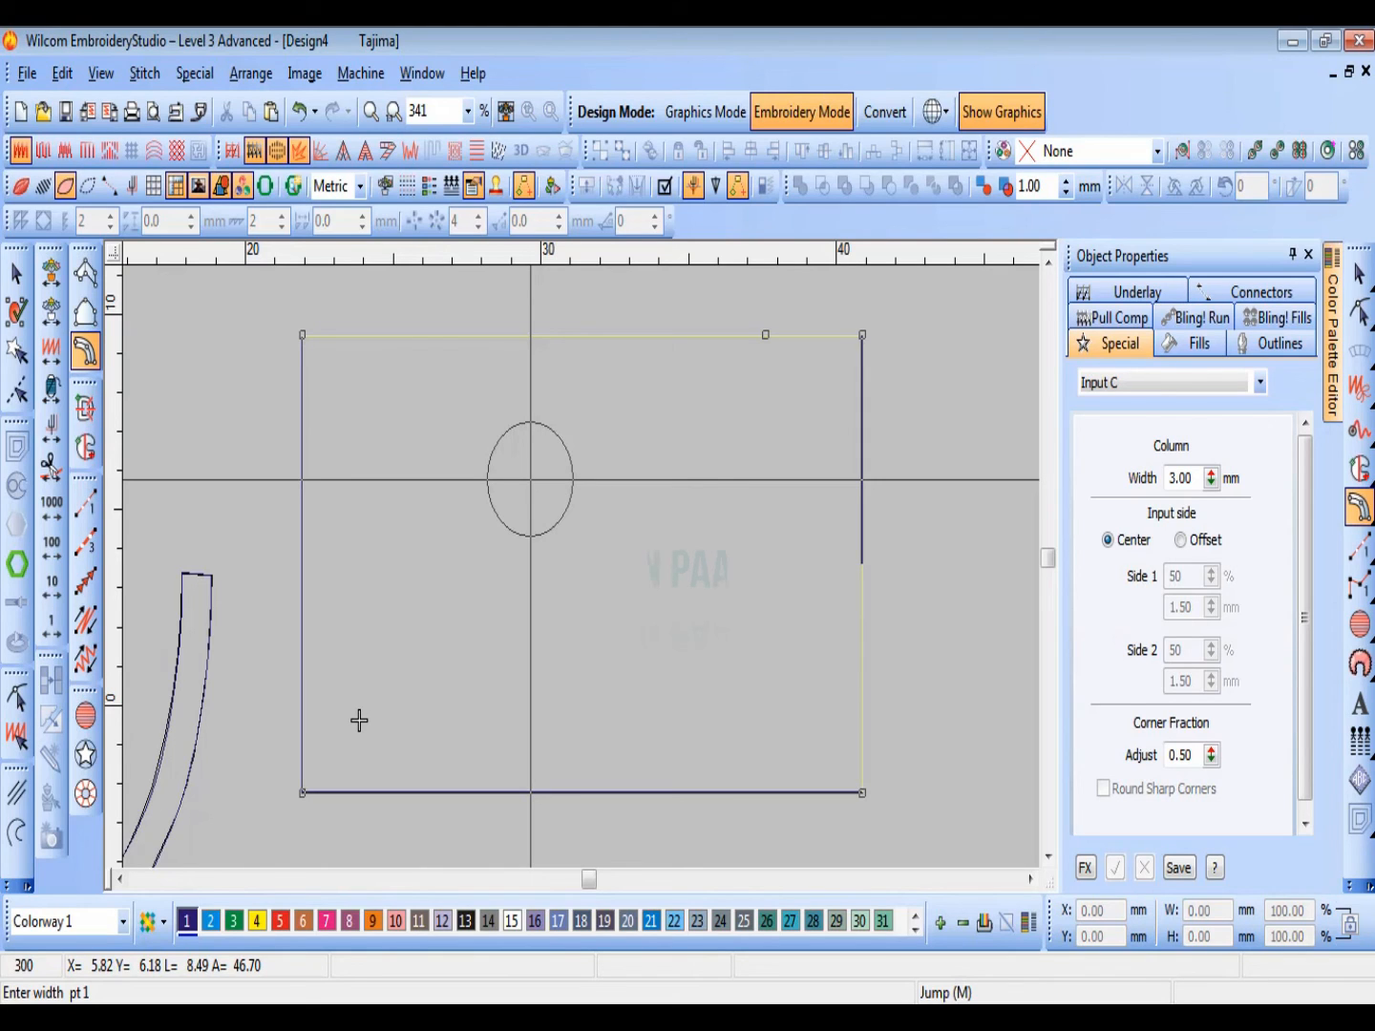
pyautogui.press('Return')
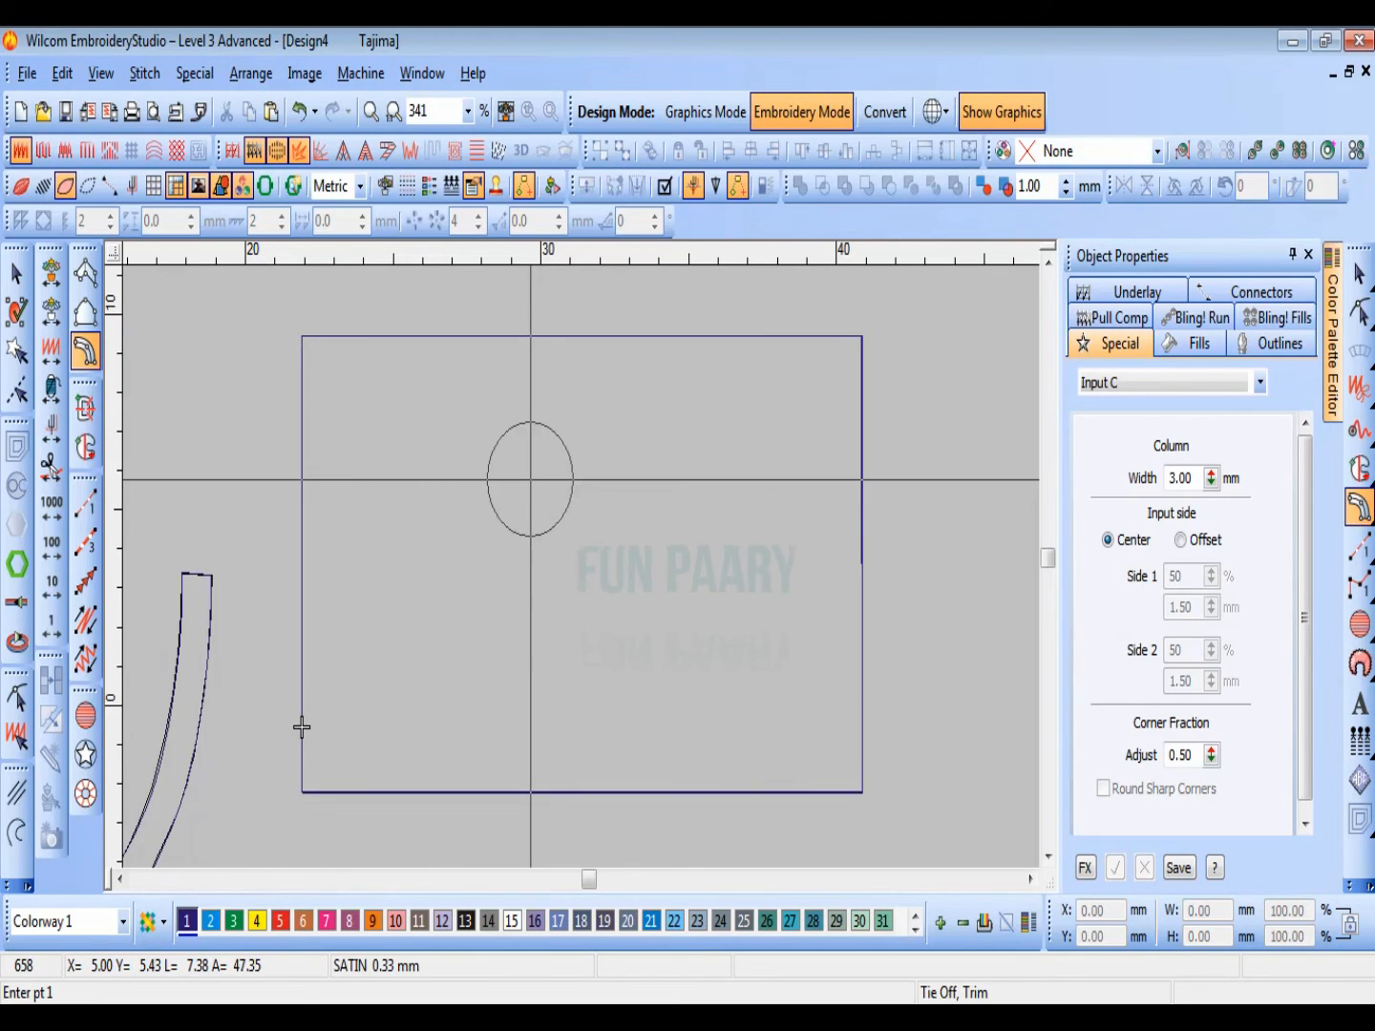
# Step: Show the stitches again and turn TrueView back on for the whole design
pyautogui.press('s')
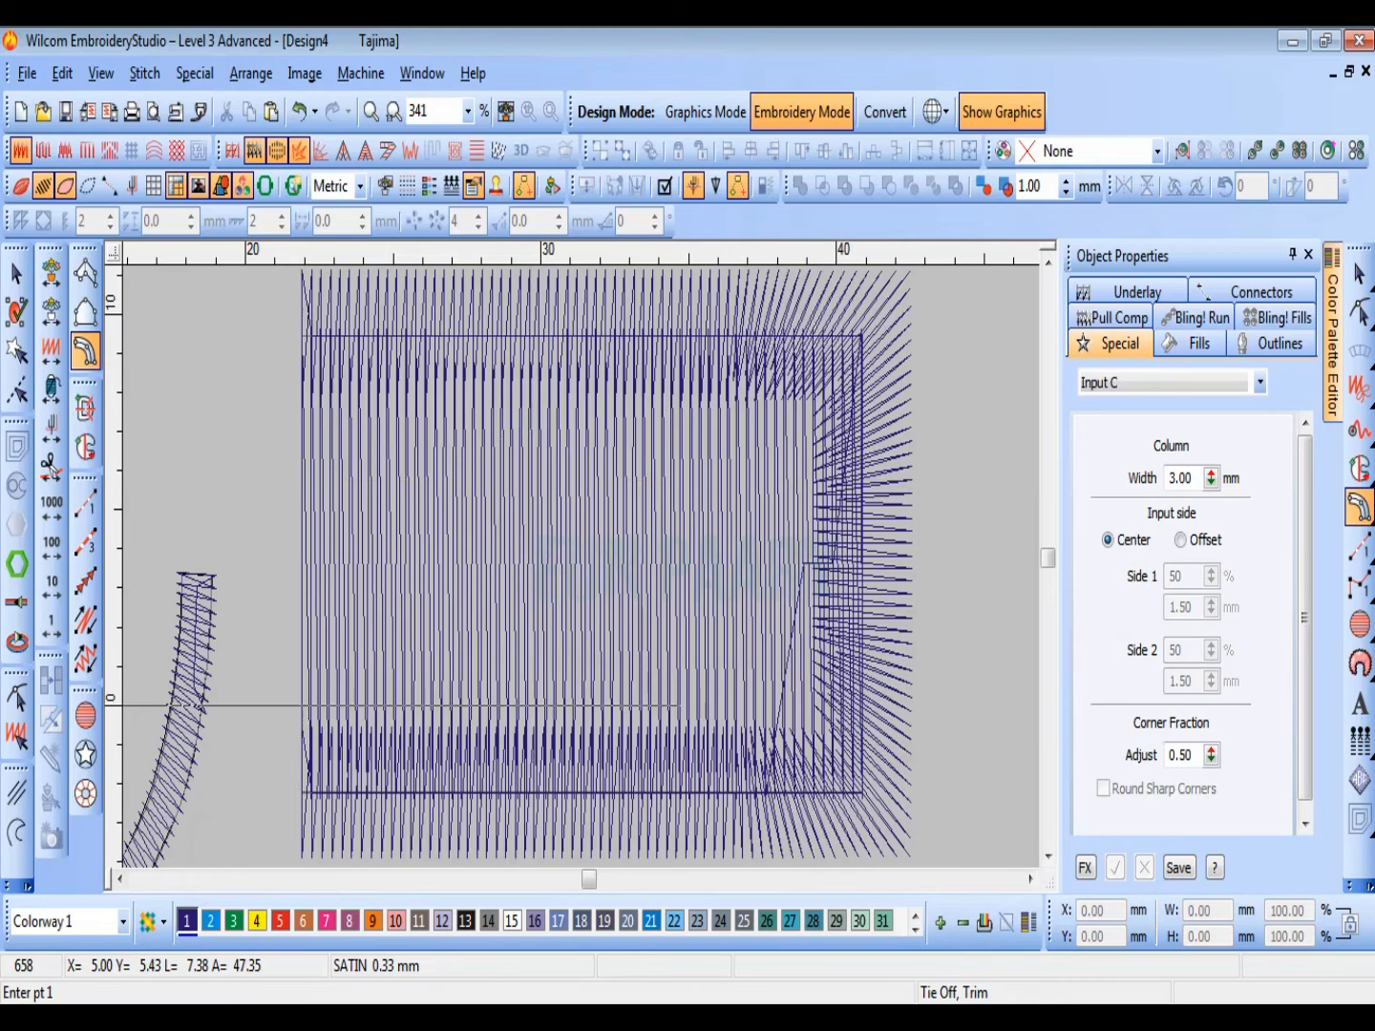
pyautogui.press('t')
pyautogui.hotkey('shift', 'z')
# Step: Recolor the new Input C border around the large rectangle with red, color 5, and clear the selection
pyautogui.press('Escape')
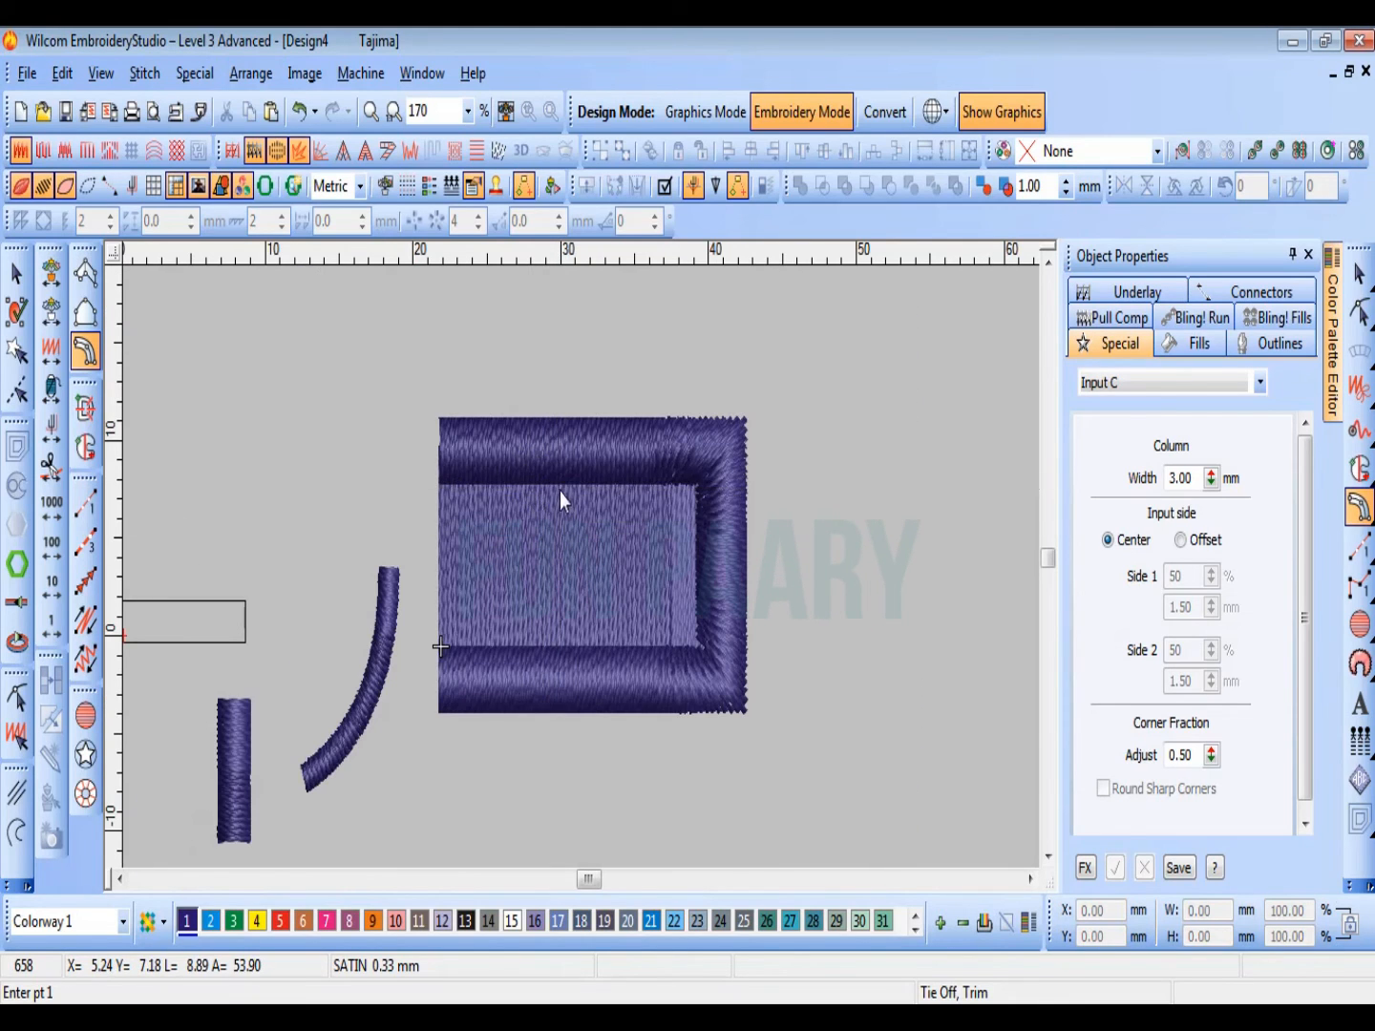
pyautogui.click(281, 922)
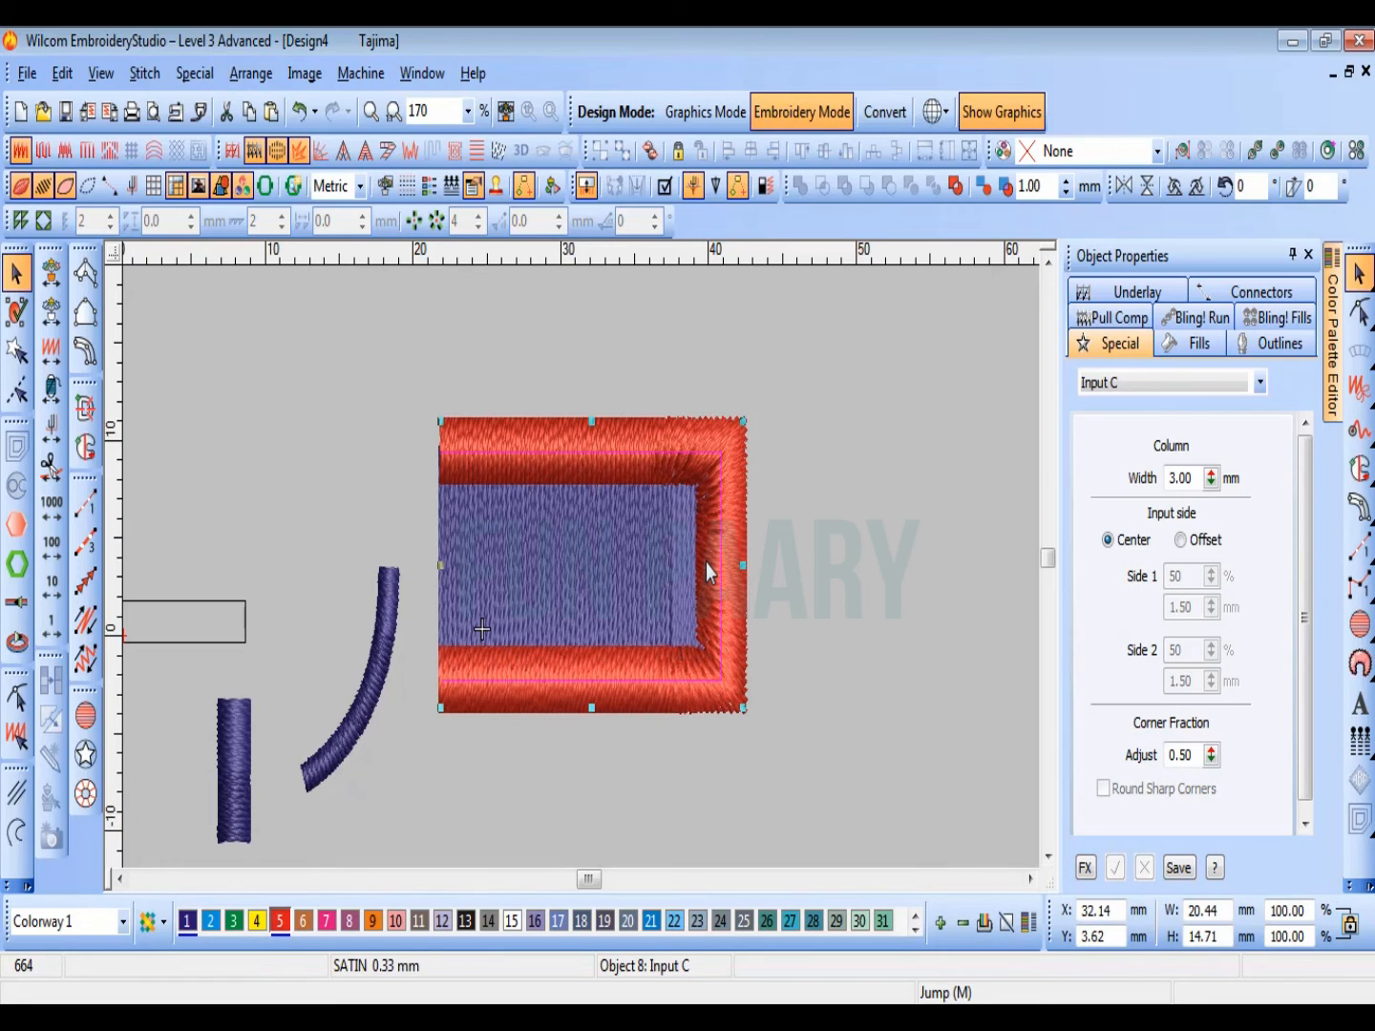
pyautogui.hotkey('shift', 'z')
pyautogui.press('Escape')
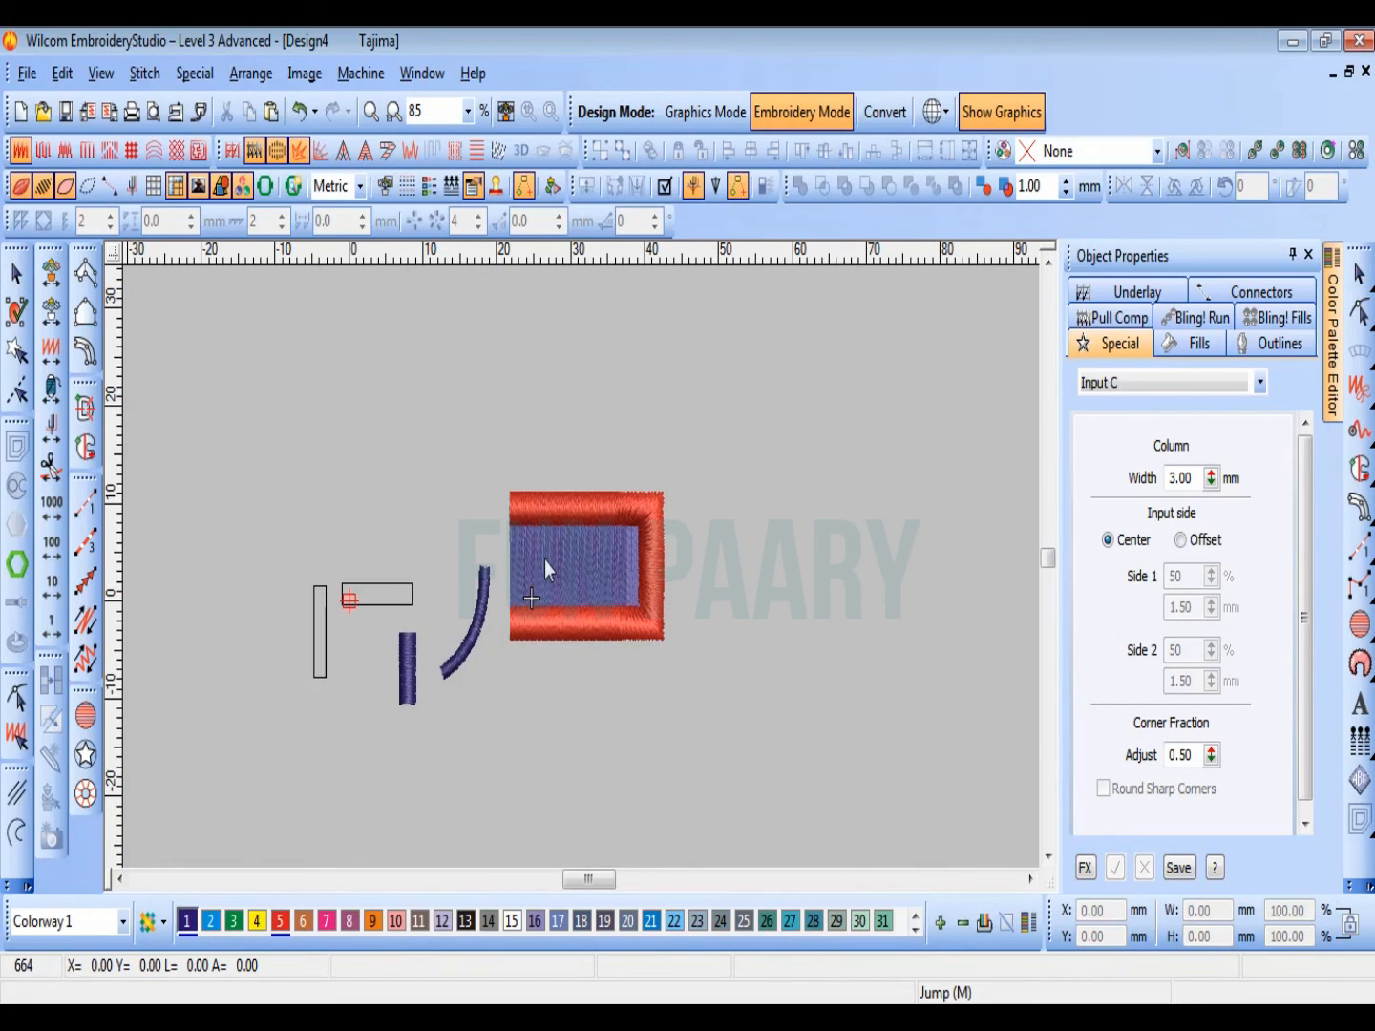
pyautogui.scroll(4, 478, 566)
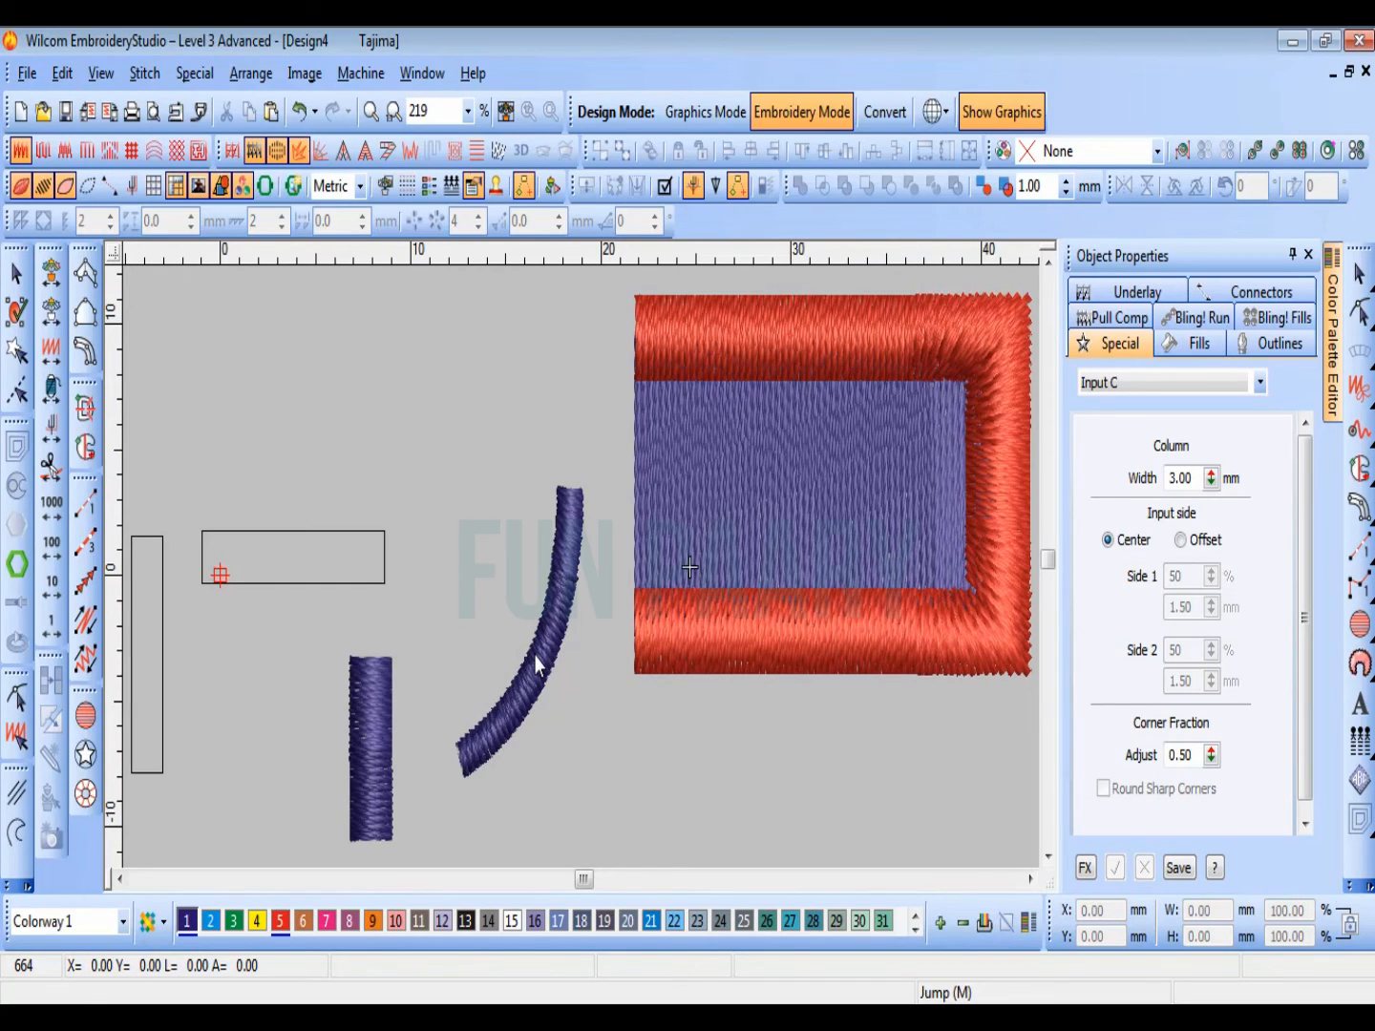
pyautogui.hotkey('shift', 'z')
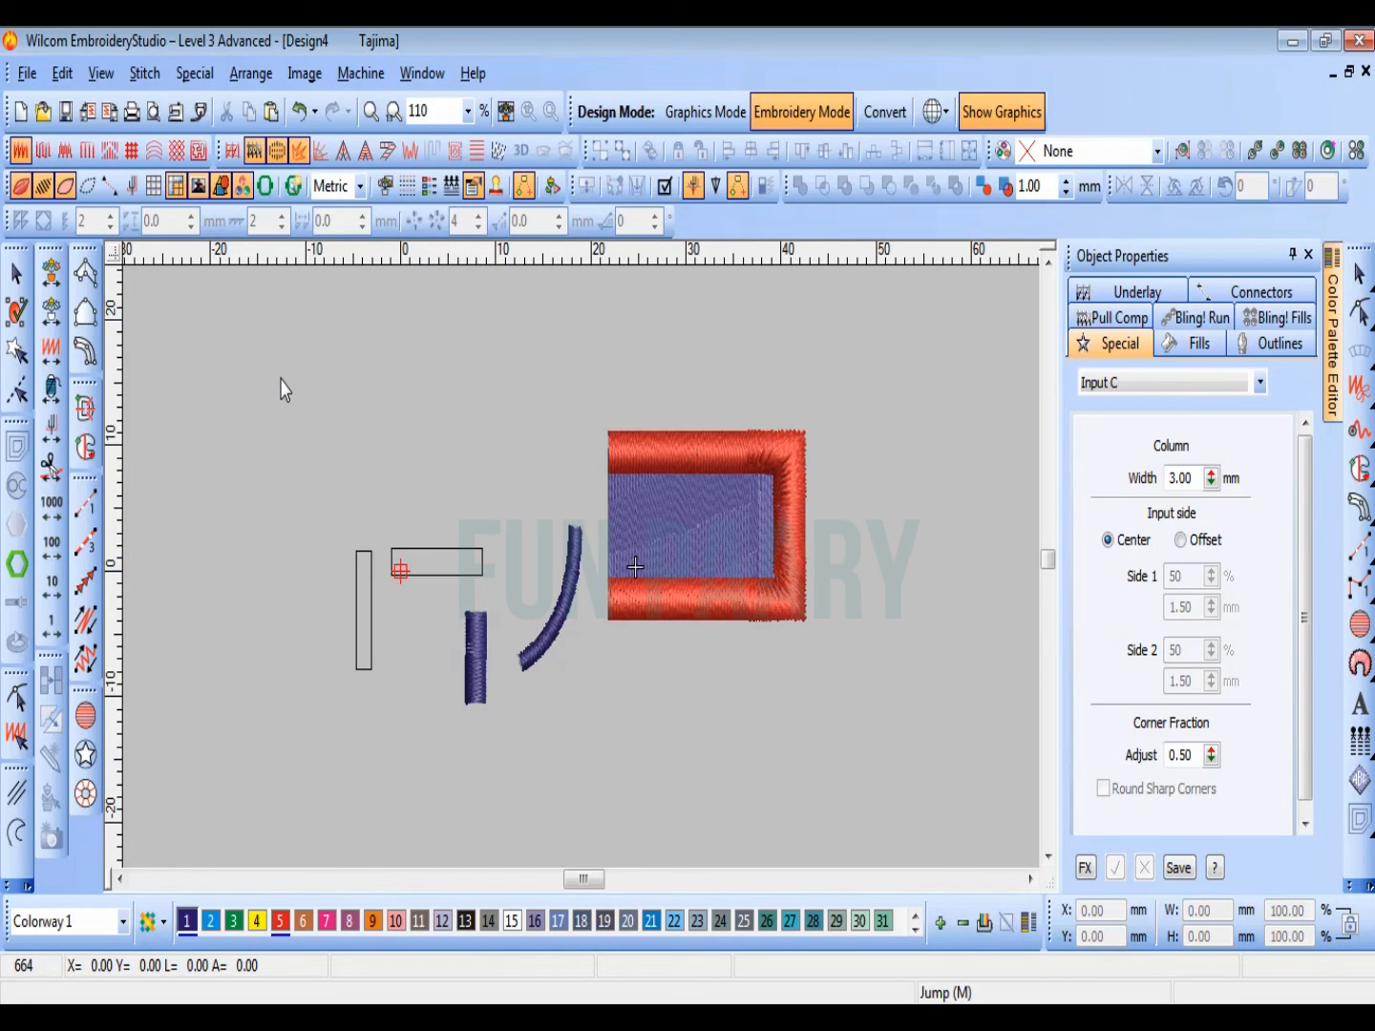
# Step: Digitize the horizontal rectangle outline with Input A, placing three point pairs from its left end to its right end, and generate the satin
pyautogui.press('b')
pyautogui.moveTo(316, 500); pyautogui.dragTo(420, 662)
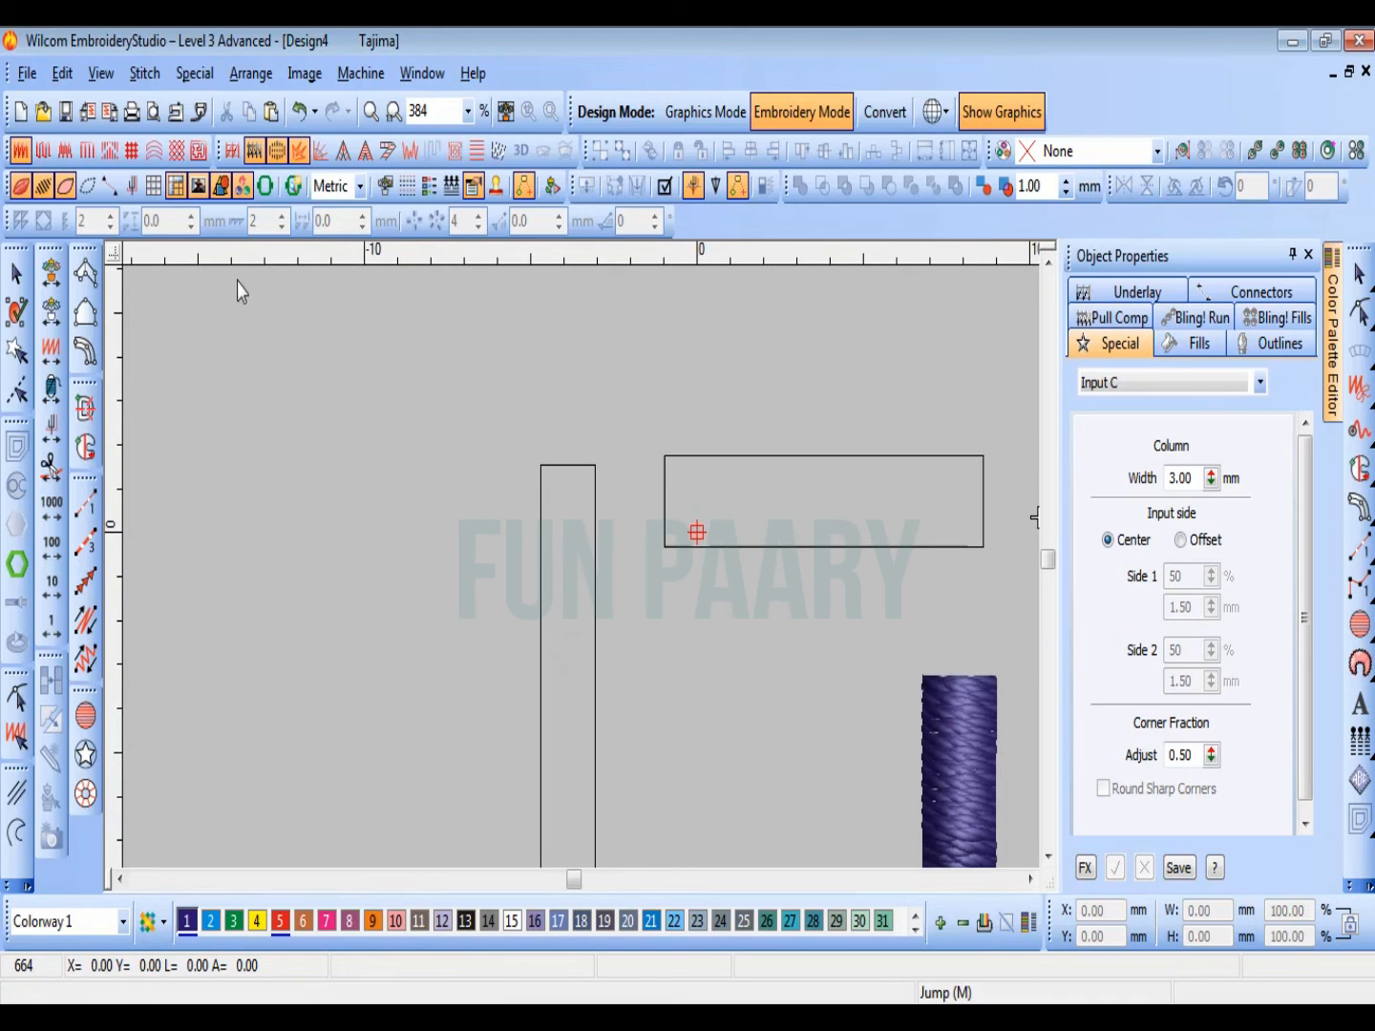
pyautogui.click(85, 272)
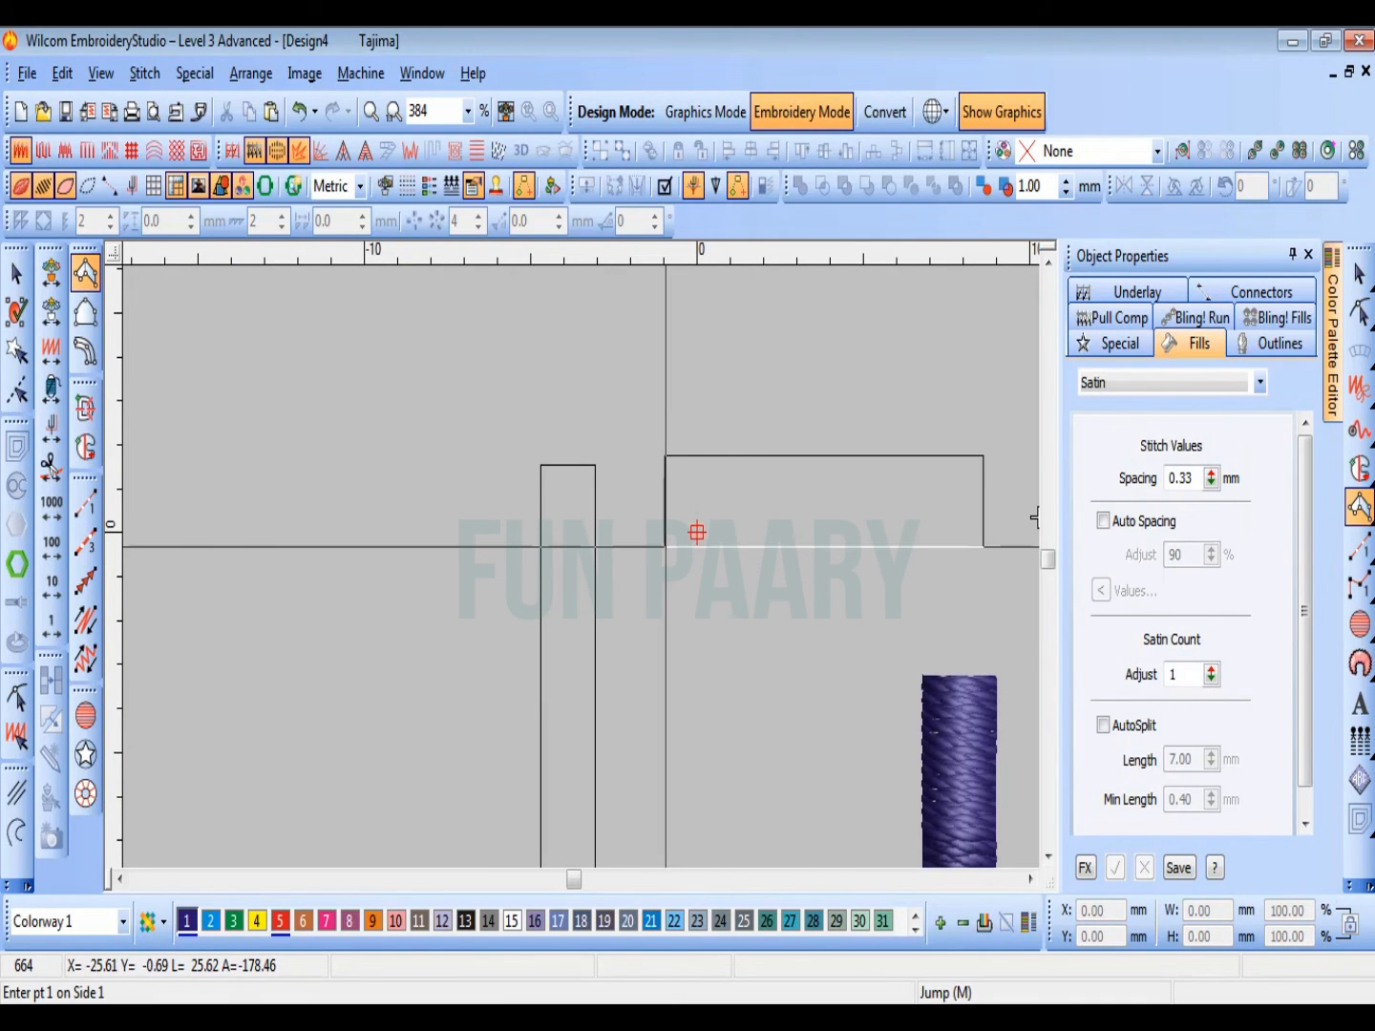
pyautogui.click(664, 546)
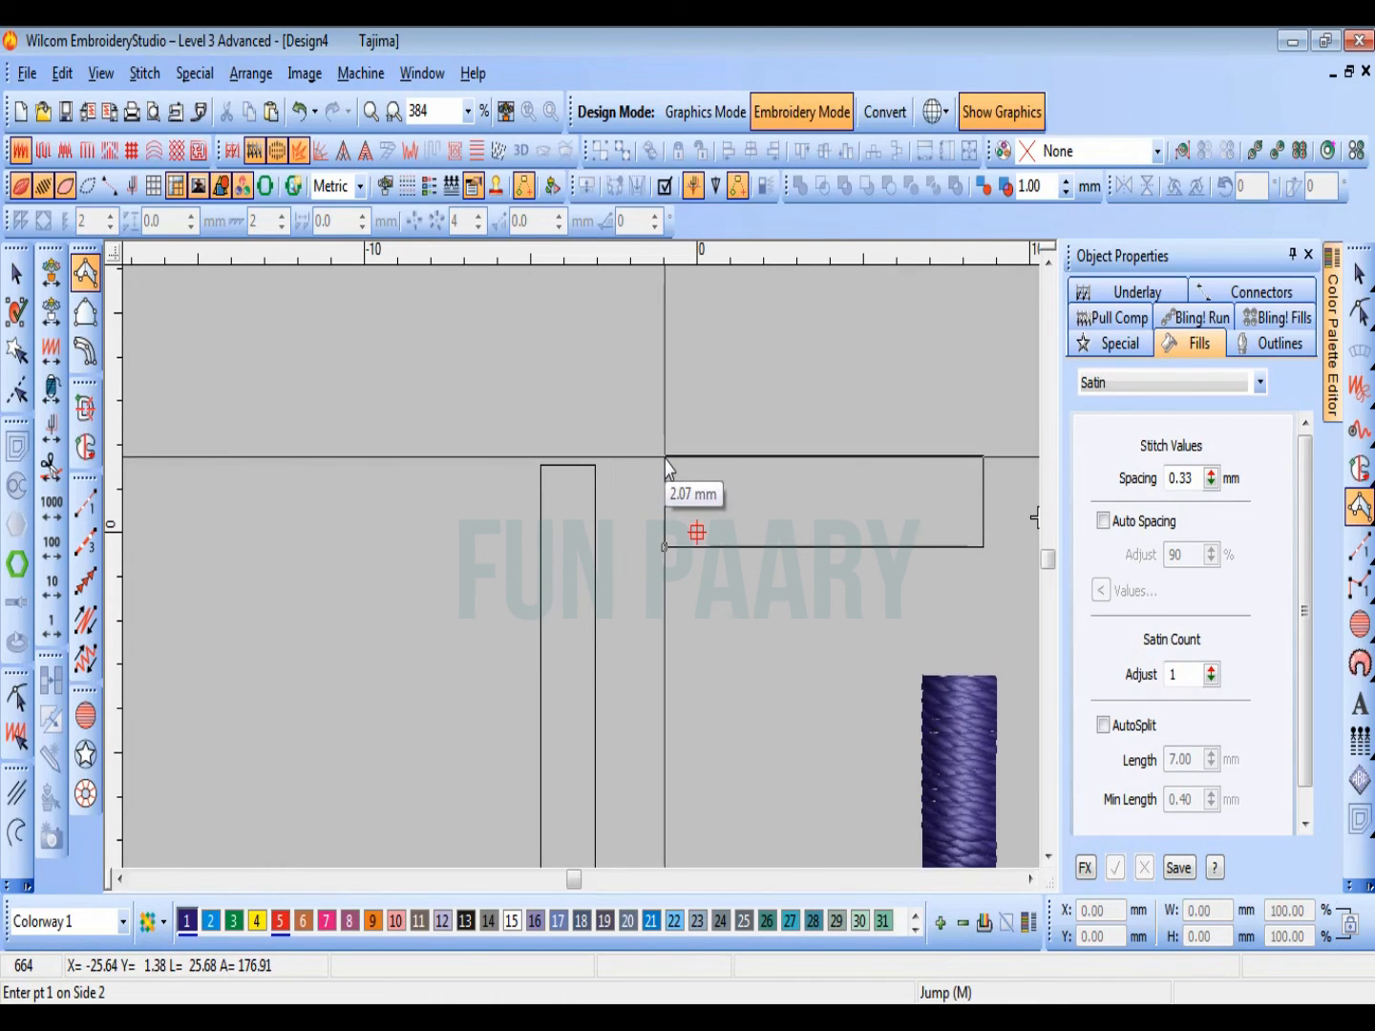
pyautogui.click(666, 458)
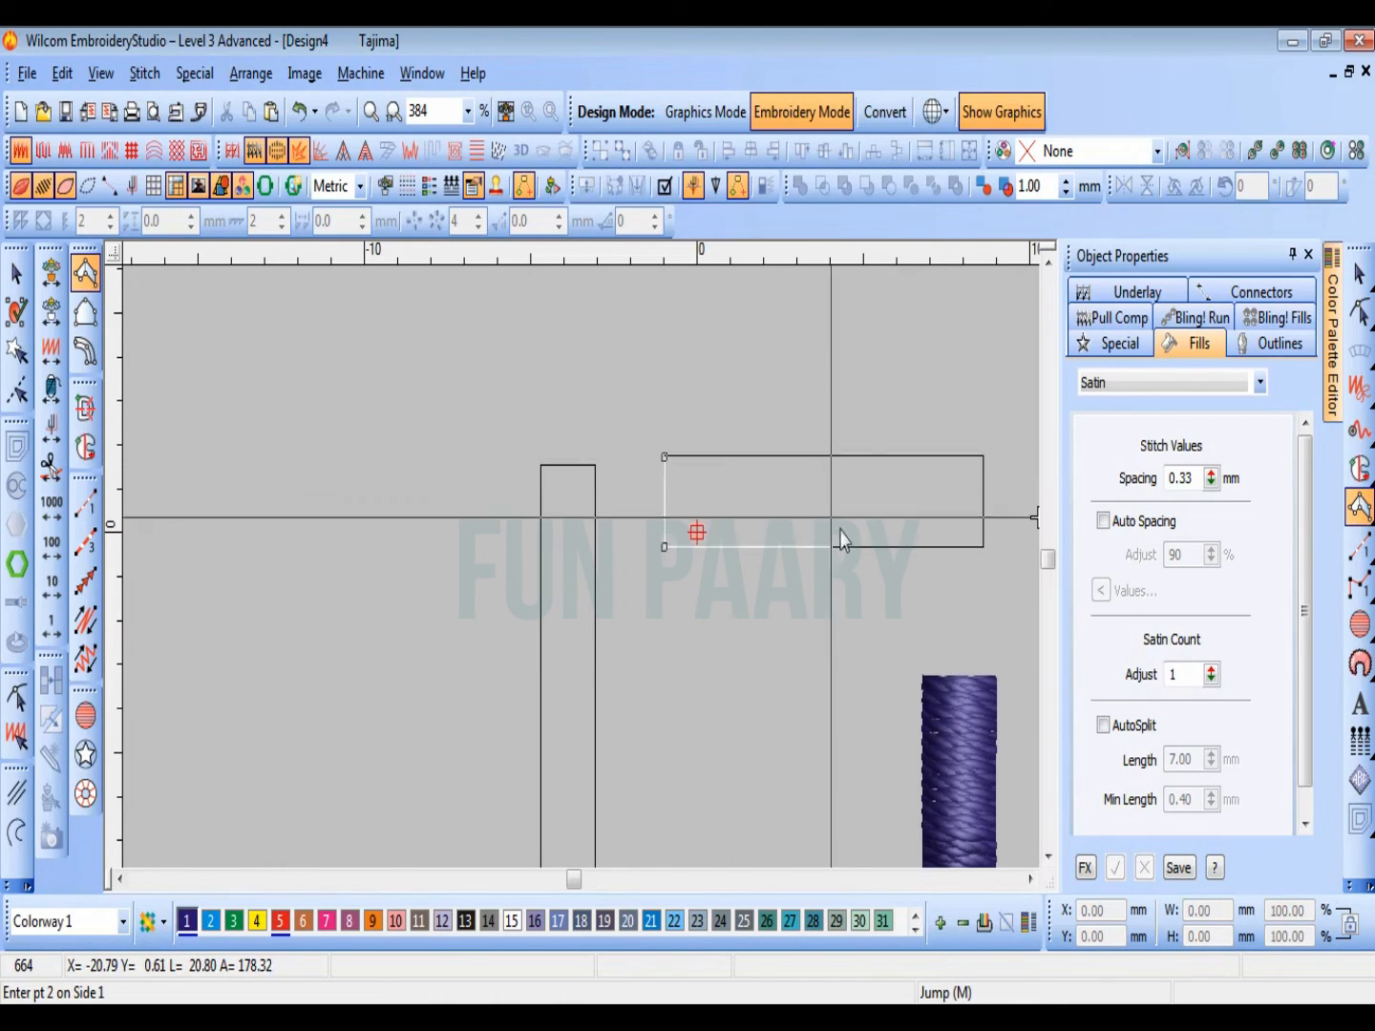
pyautogui.click(814, 458)
pyautogui.click(776, 571)
pyautogui.click(775, 482)
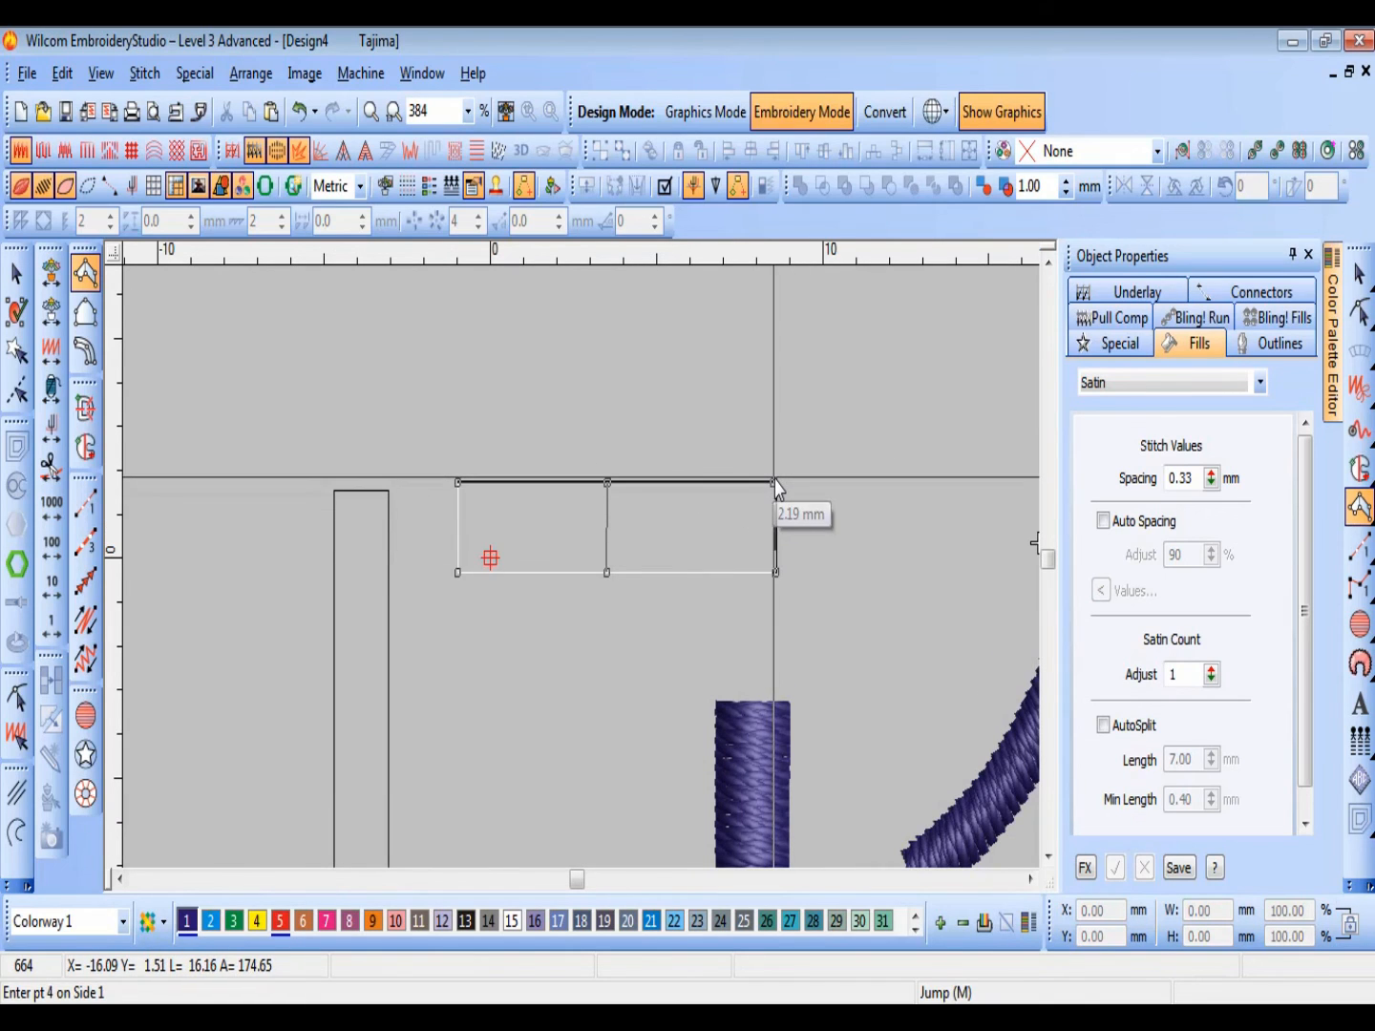
pyautogui.press('Return')
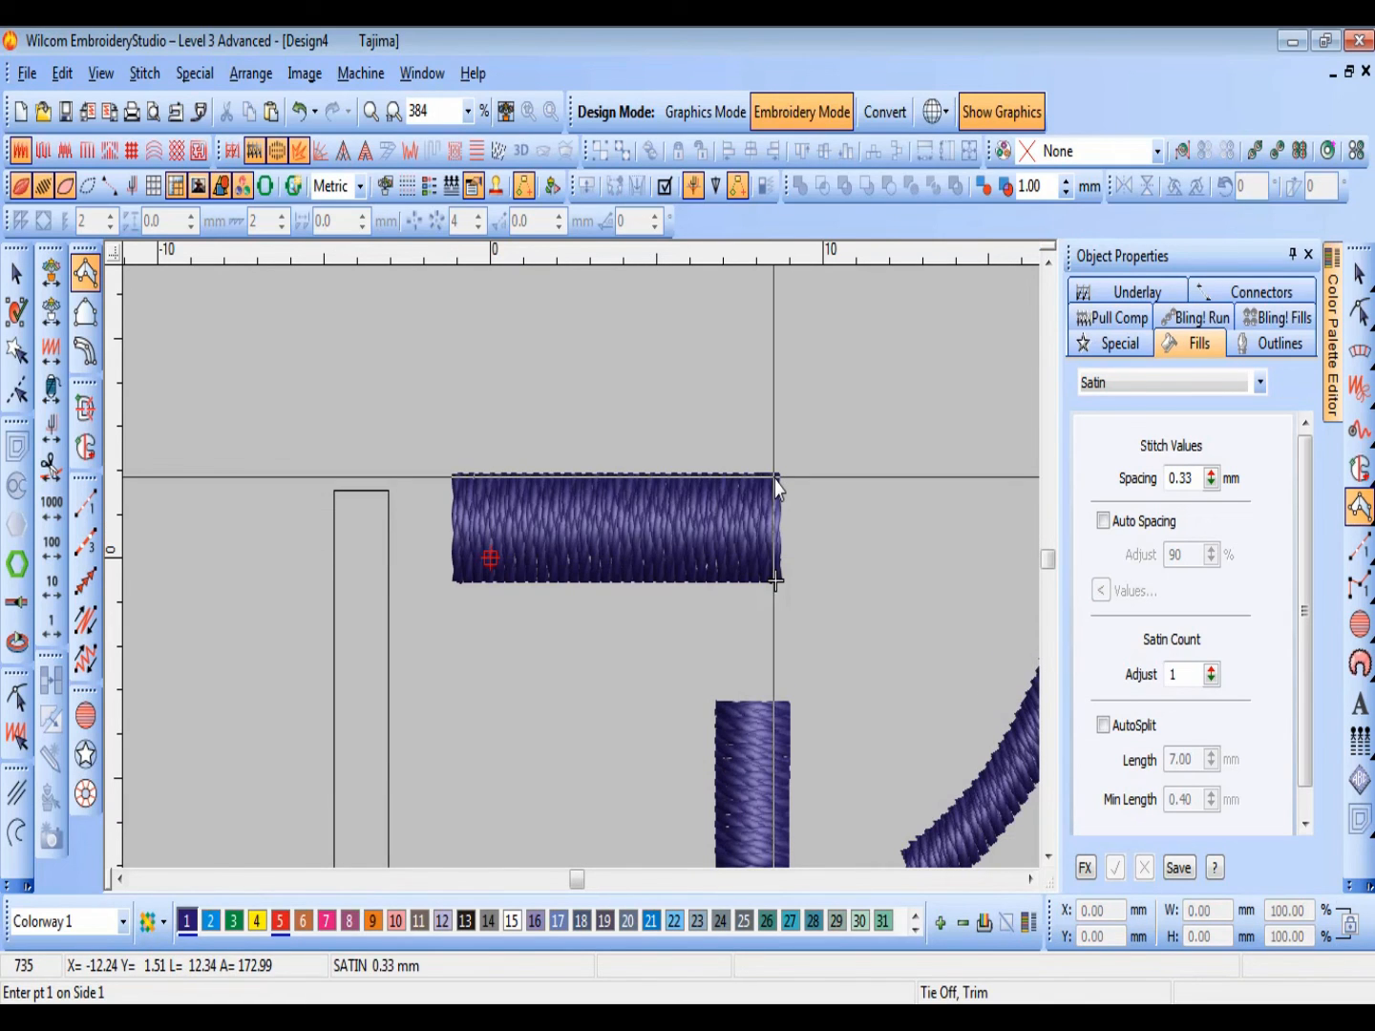
# Step: Digitize the leftmost vertical rectangle with Input B, placing two points up its left edge and two up its right edge, and generate the satin
pyautogui.scroll(-2, 773, 475)
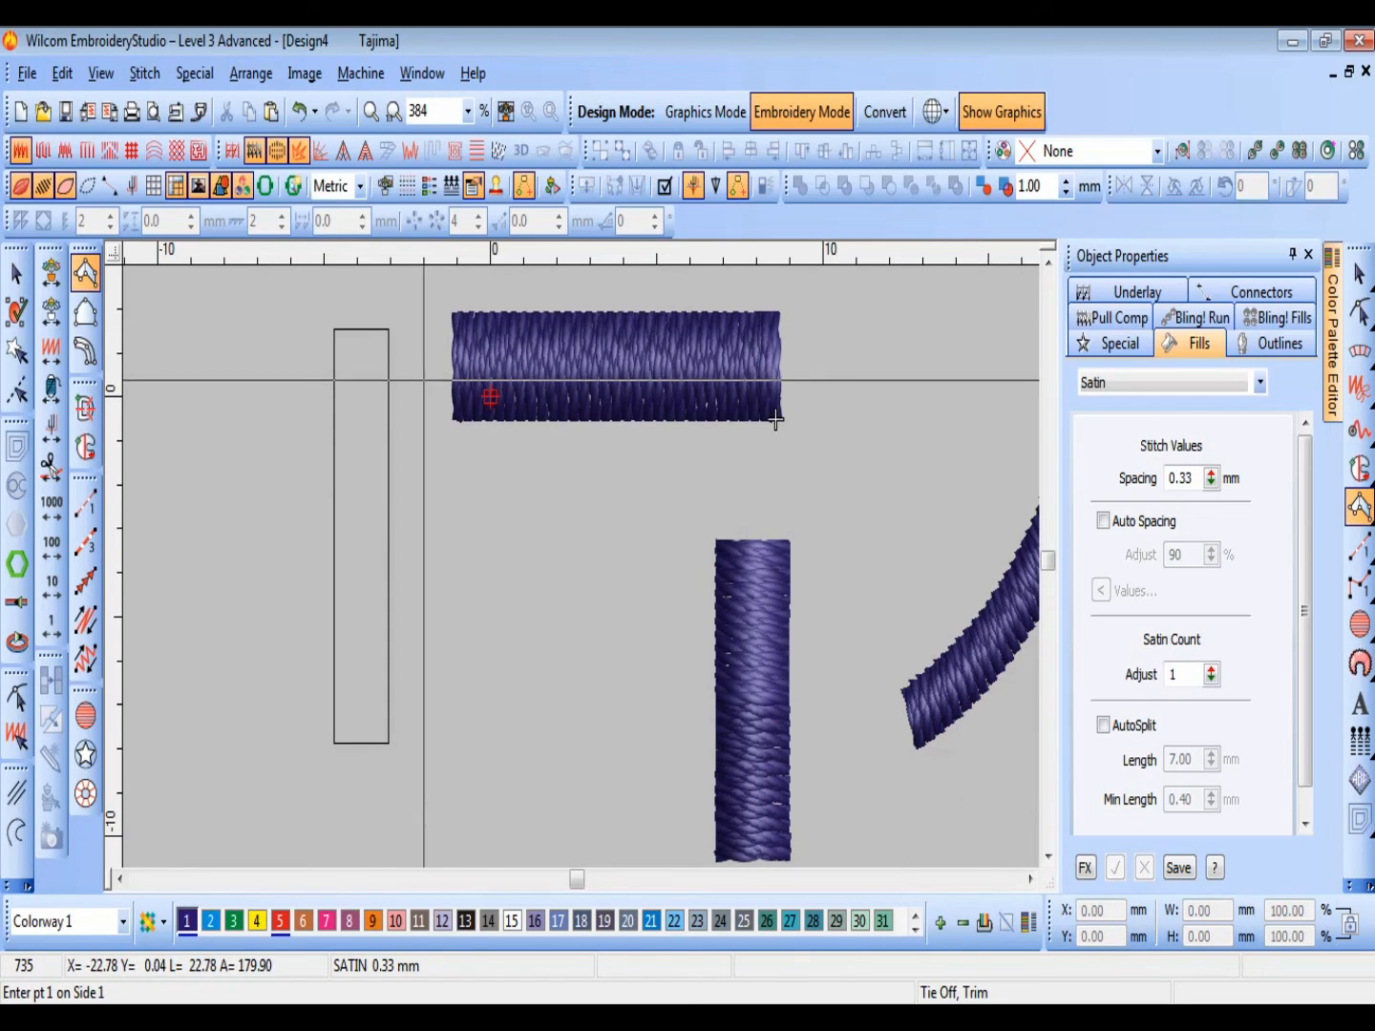
pyautogui.click(85, 312)
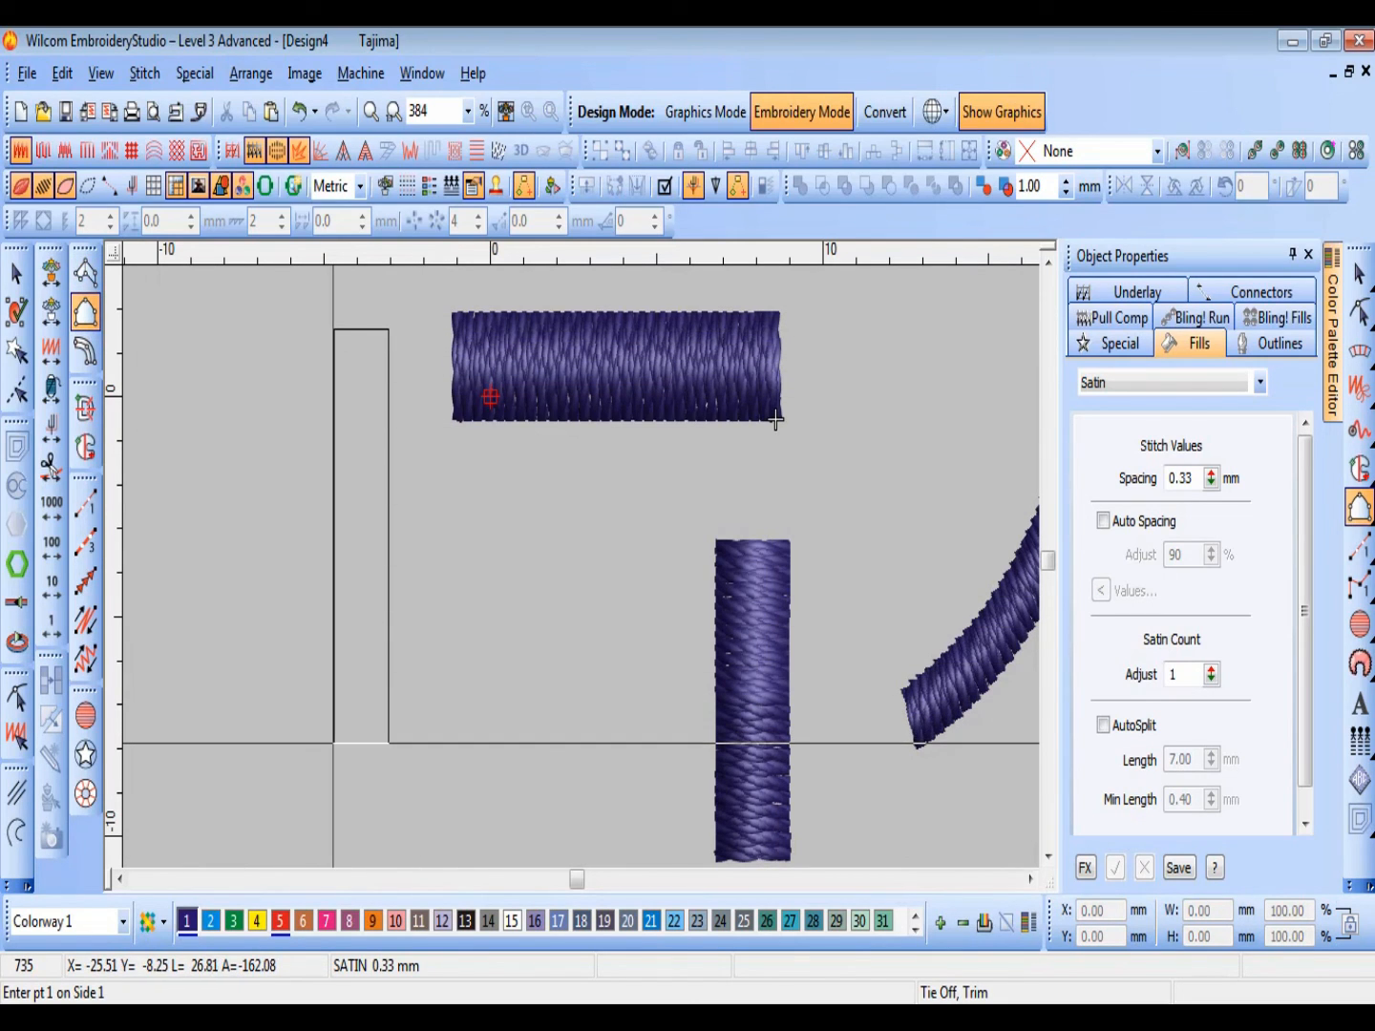
pyautogui.click(336, 744)
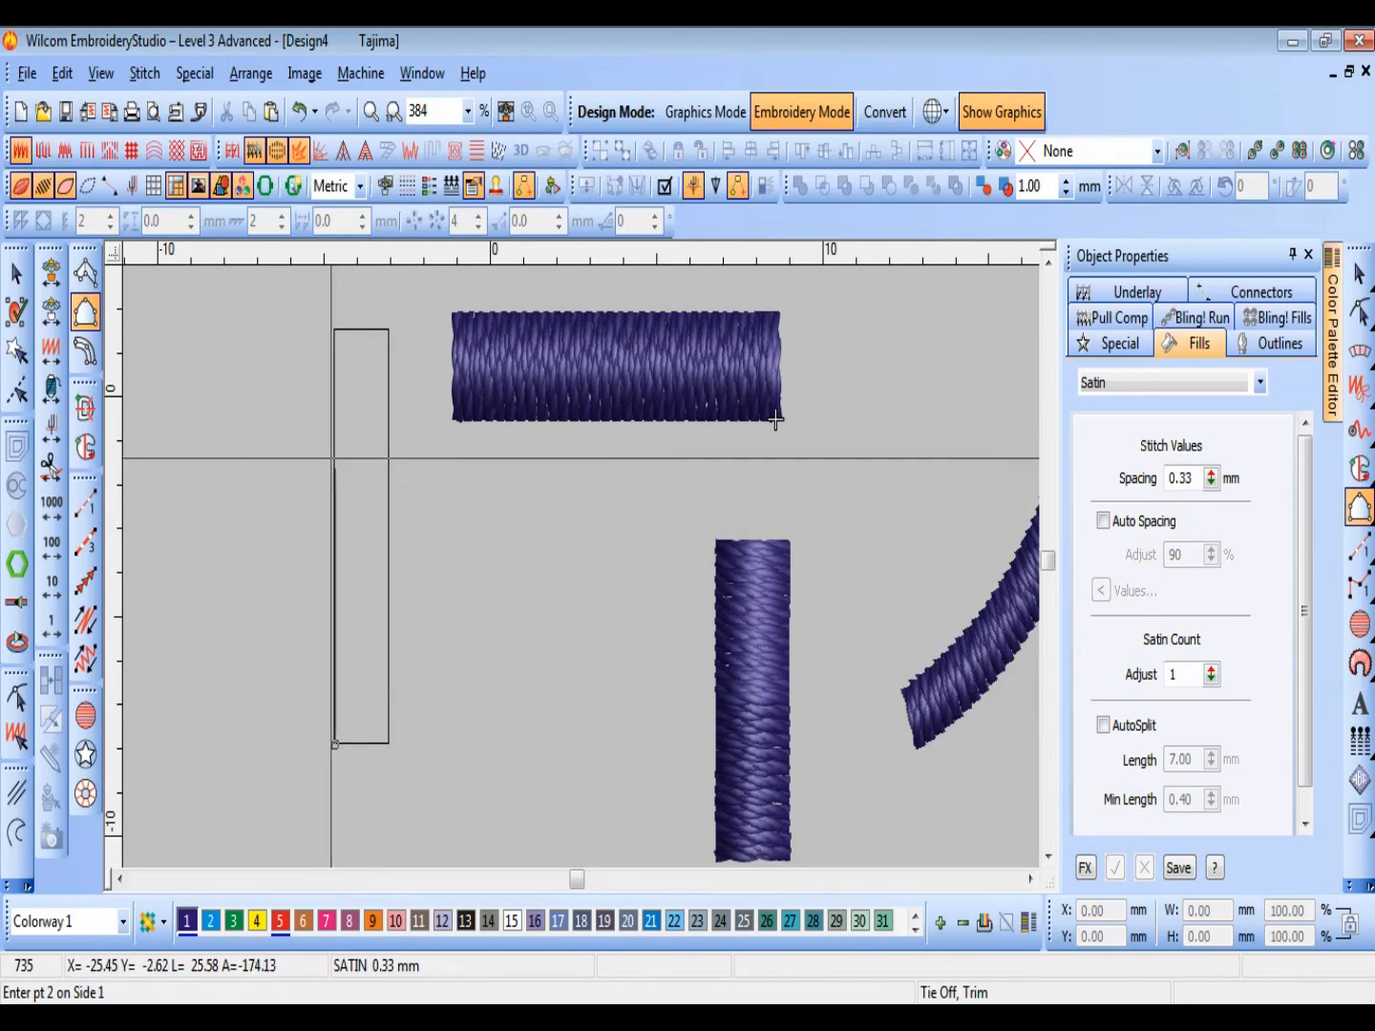
pyautogui.click(336, 327)
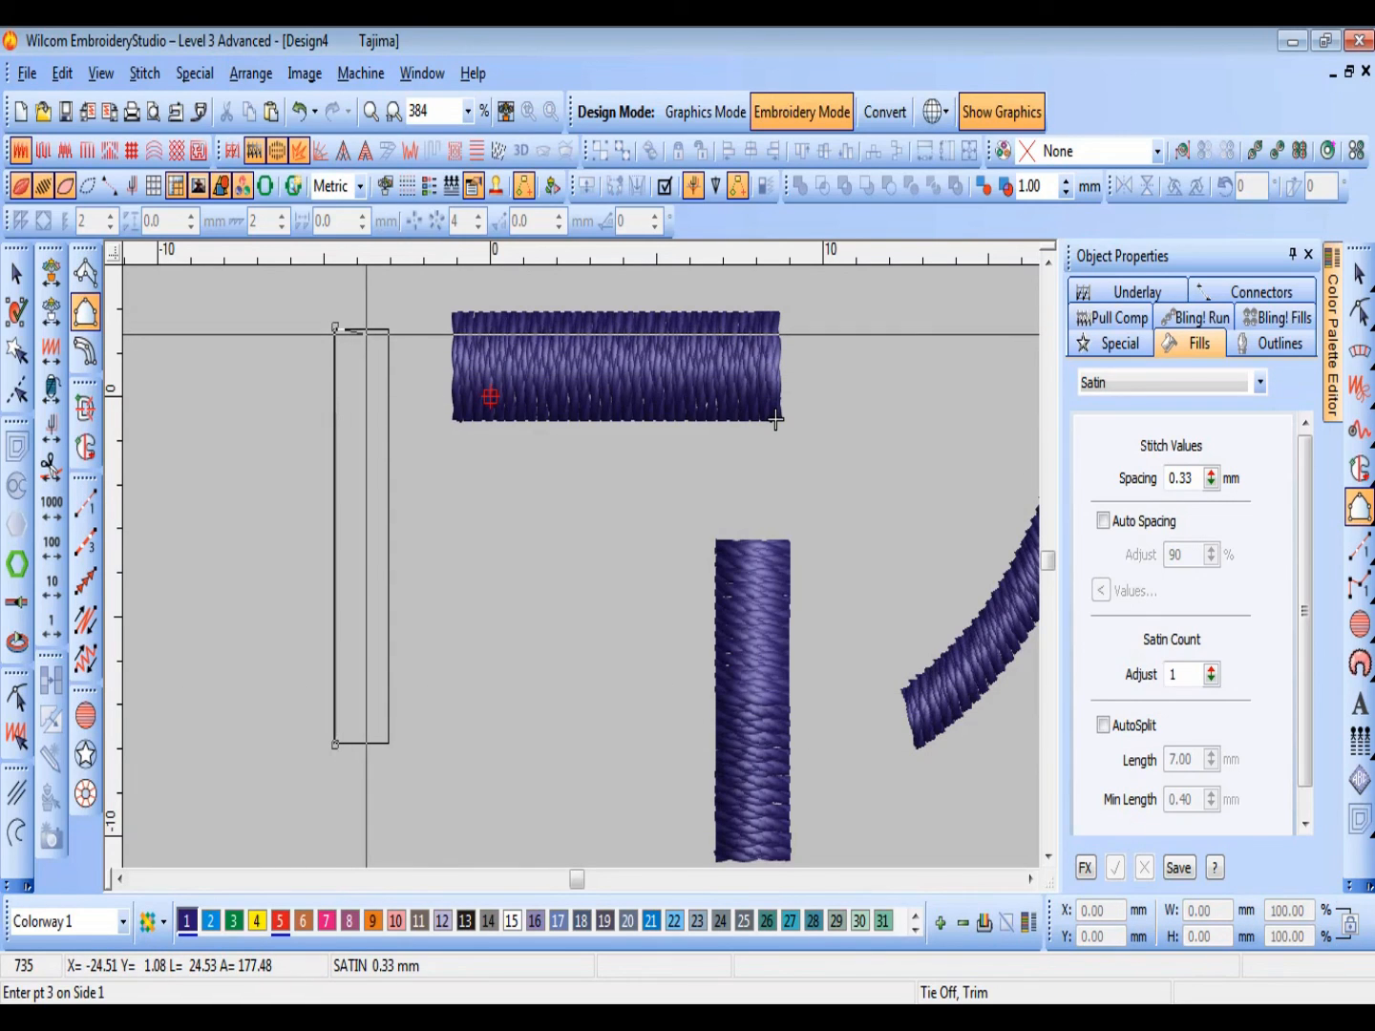
pyautogui.press('Return')
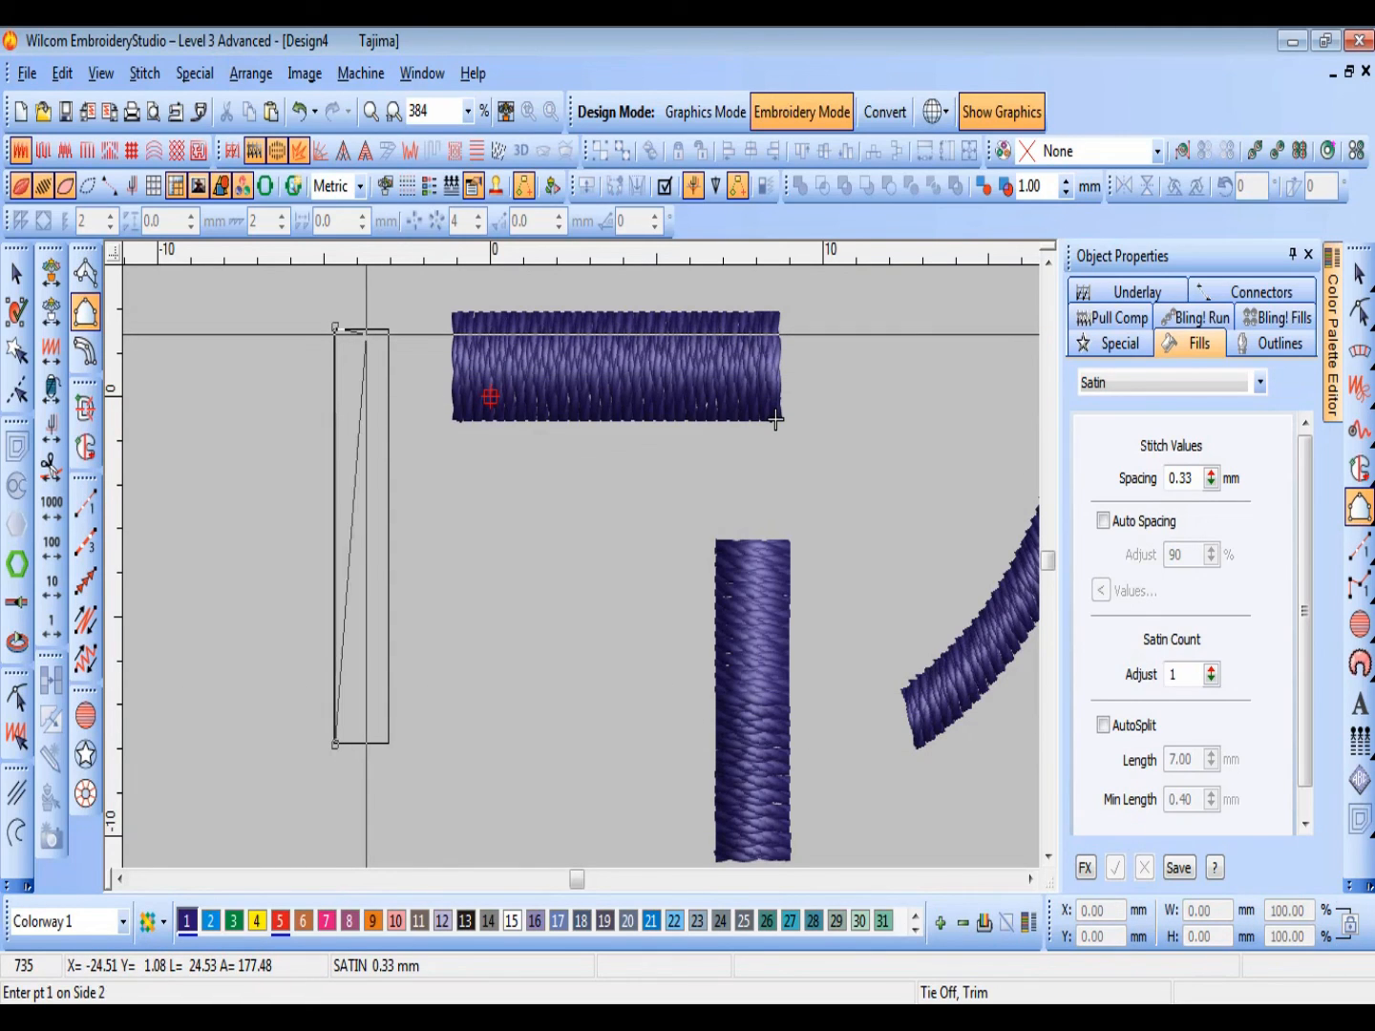
pyautogui.click(389, 743)
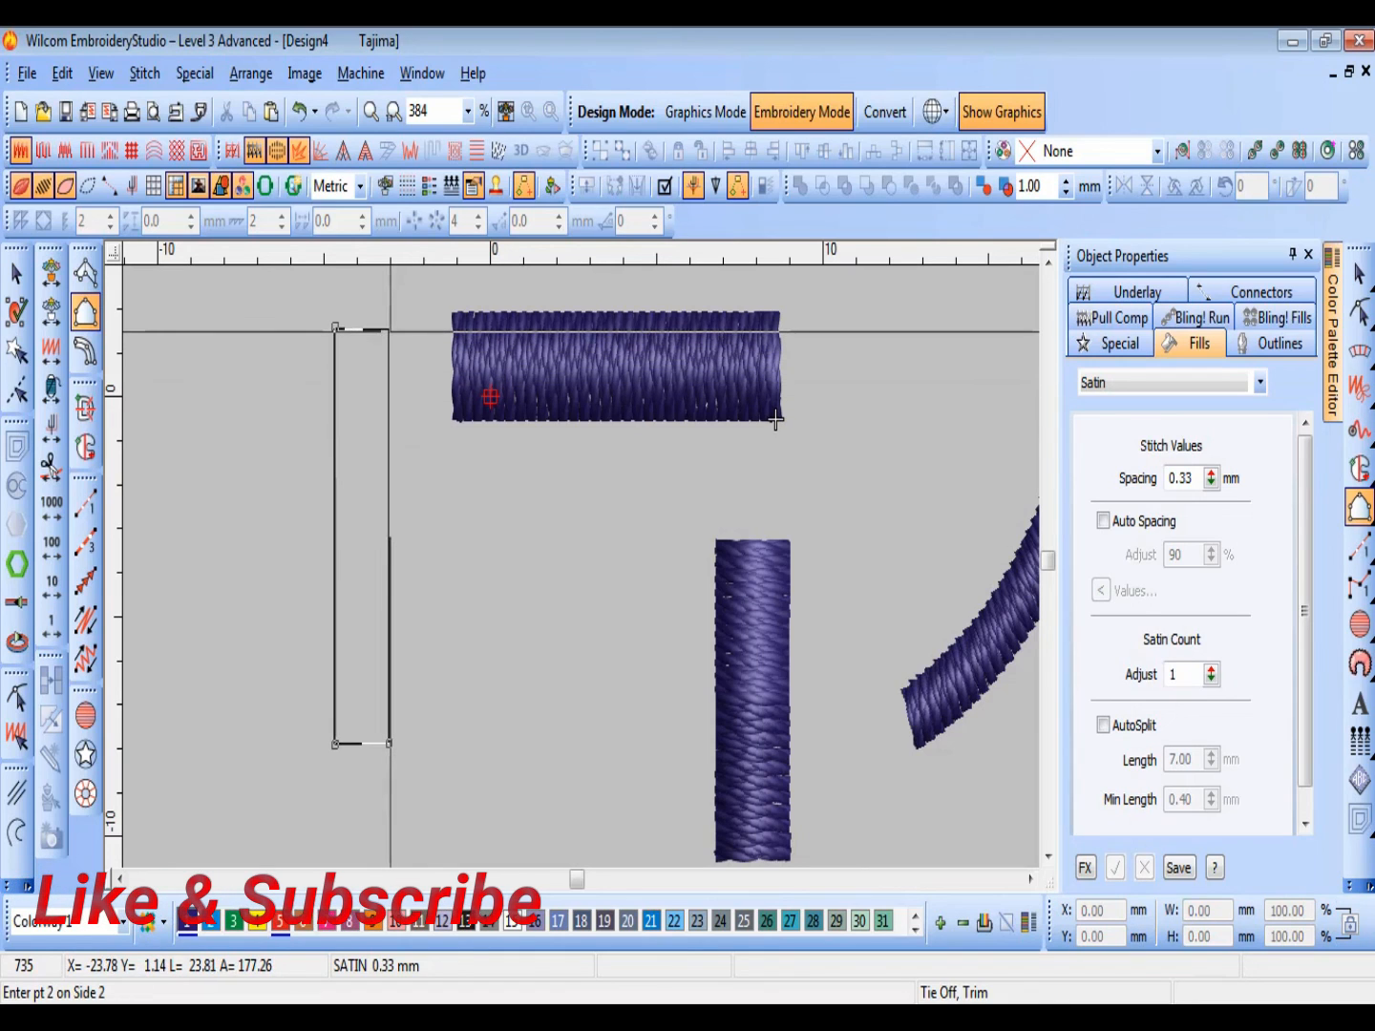
pyautogui.click(387, 329)
pyautogui.press('Return')
# Step: Start a 3.00 mm wide Input C column below the leftmost vertical column, placing its second point between the two vertical columns
pyautogui.click(85, 352)
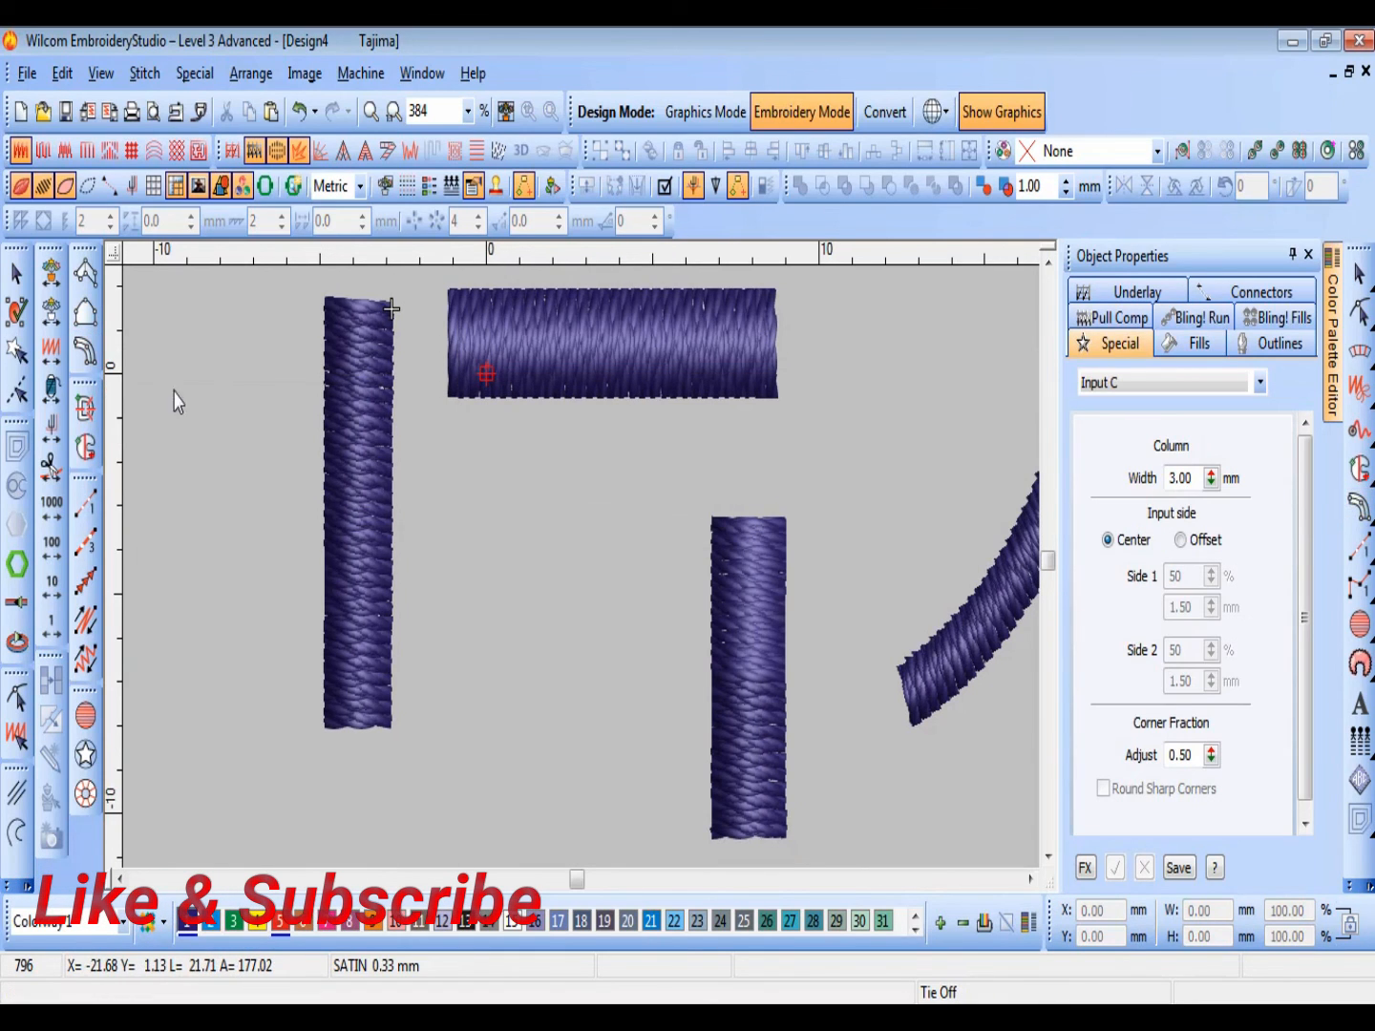
pyautogui.scroll(-2, 488, 643)
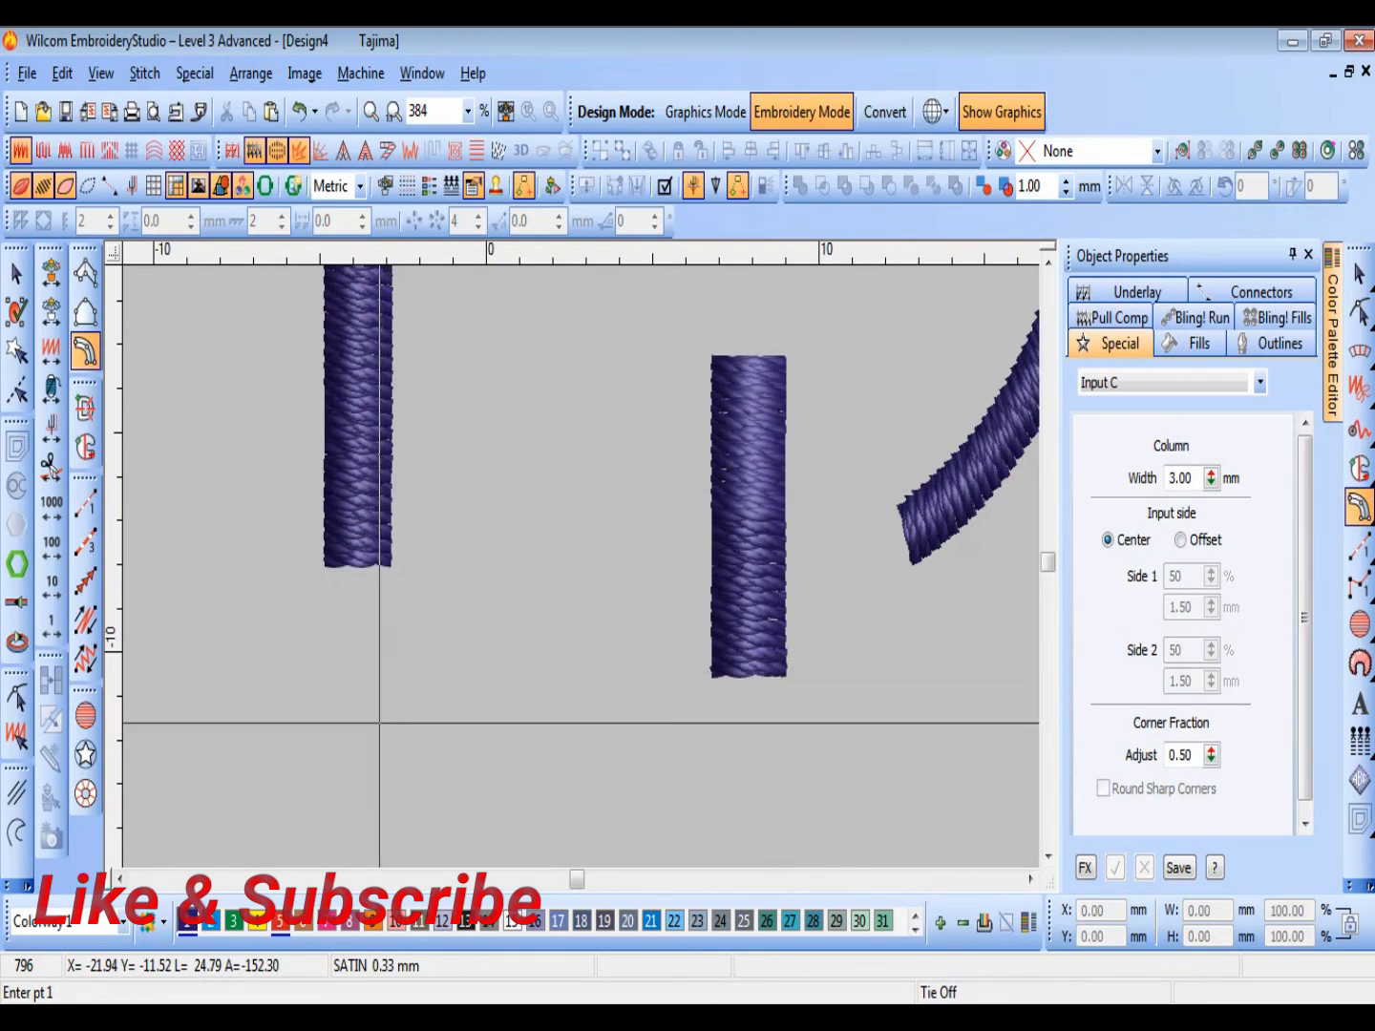
pyautogui.click(294, 786)
pyautogui.rightClick(478, 603)
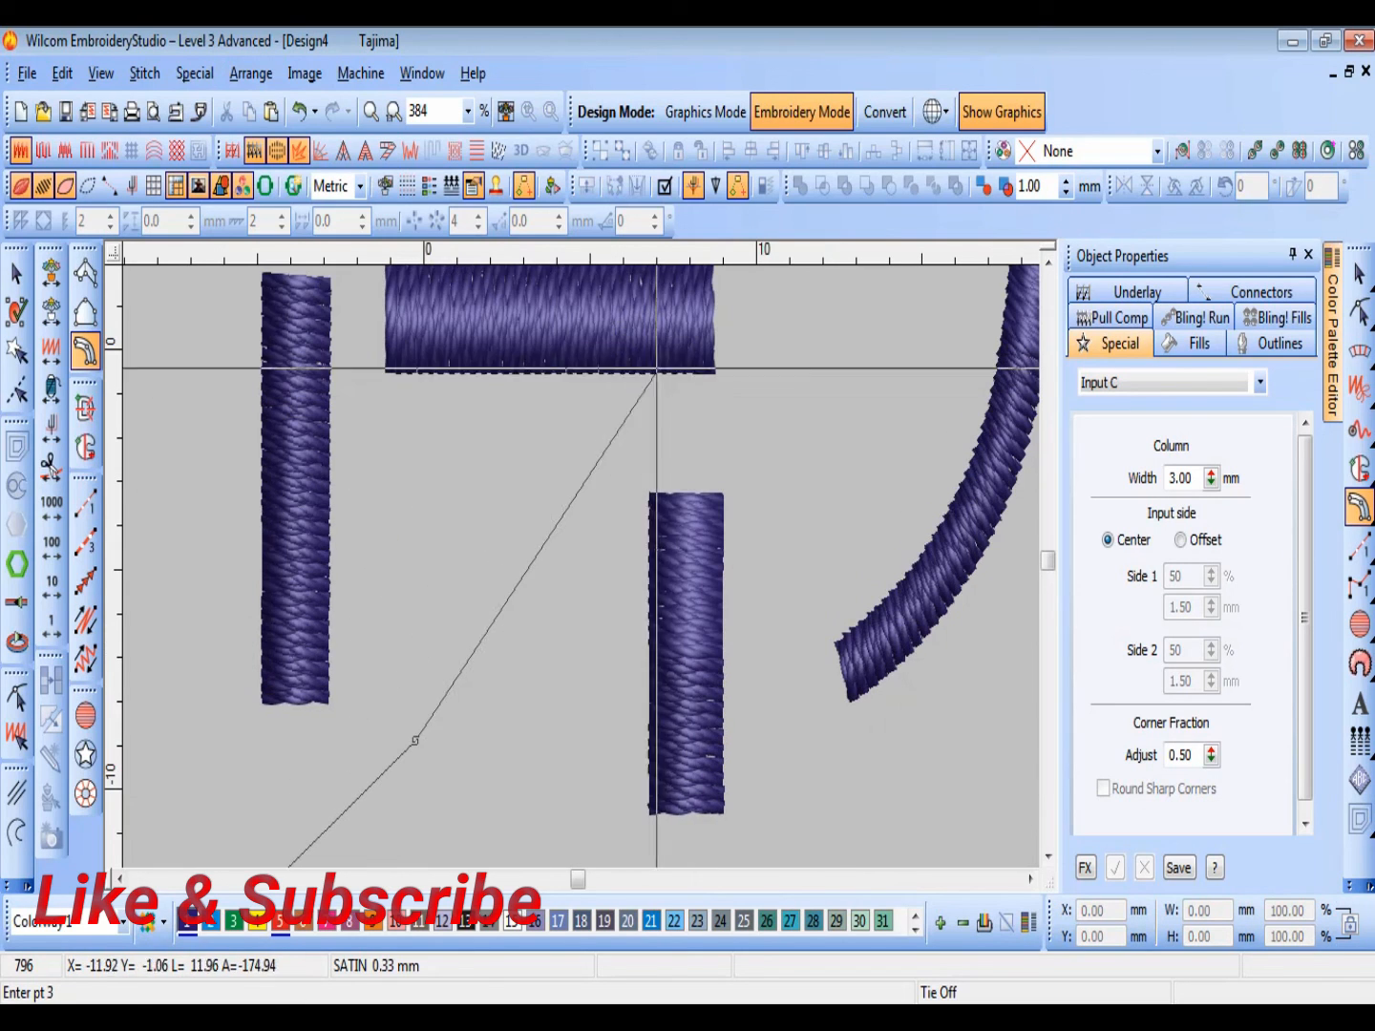